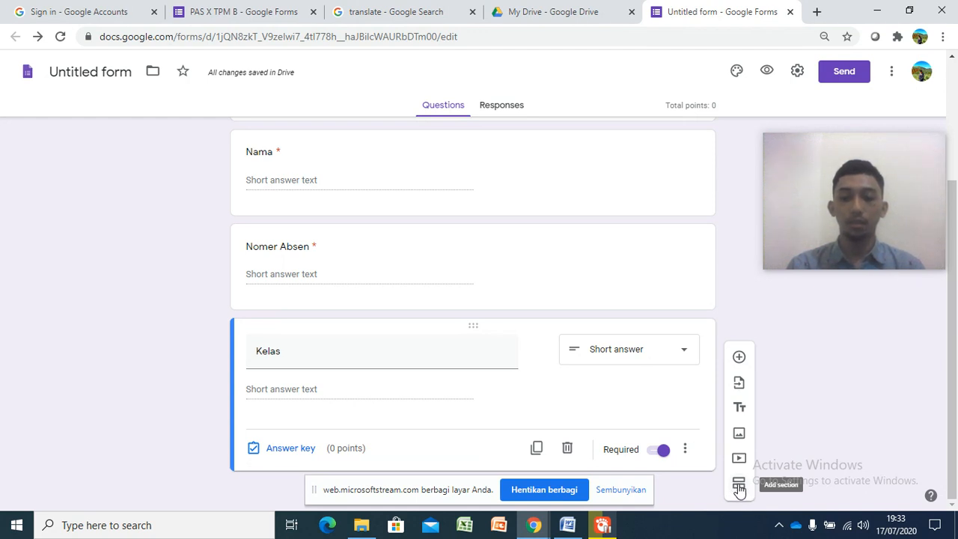
Add a new section after the Kelas question and title it "Soal Pilihan Ganda".
left_click(739, 487)
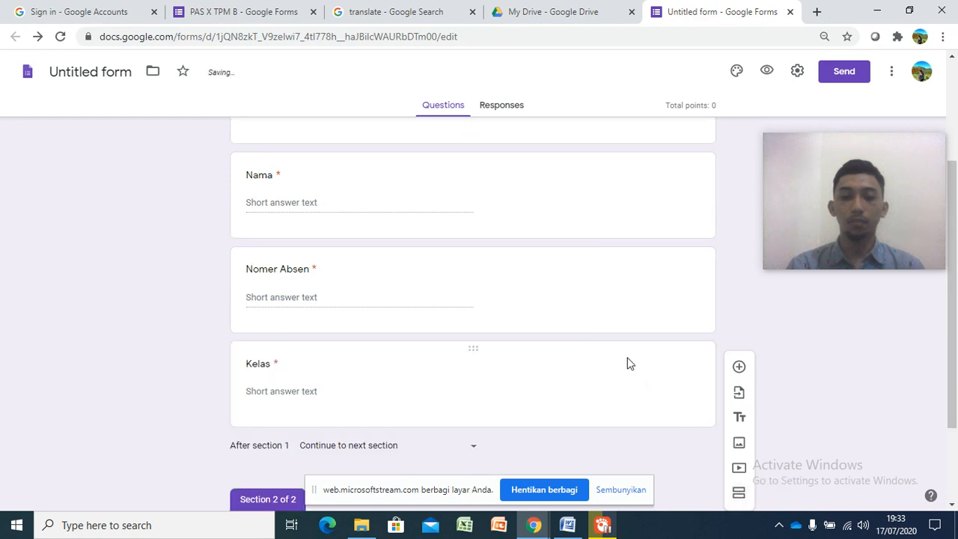
scroll(326, 408, "up", 4)
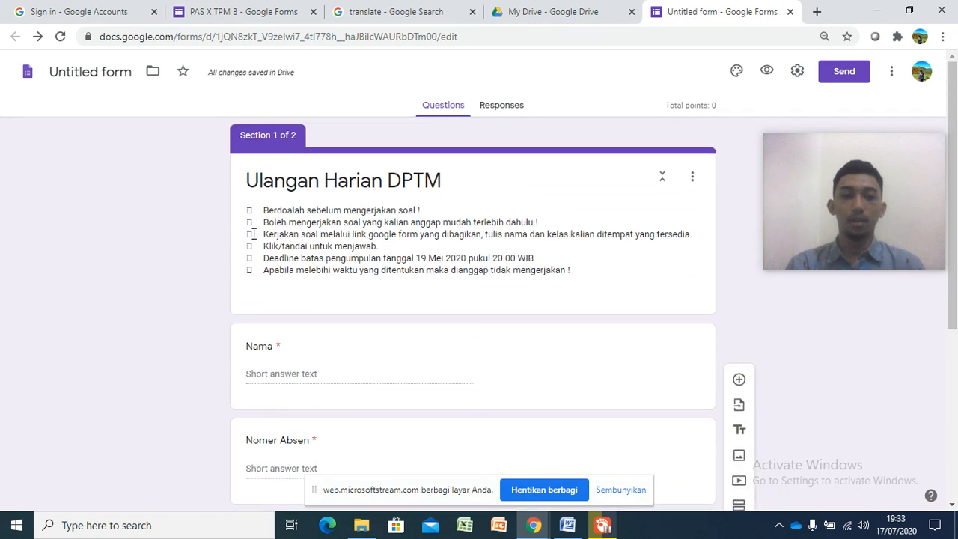
scroll(414, 383, "down", 4)
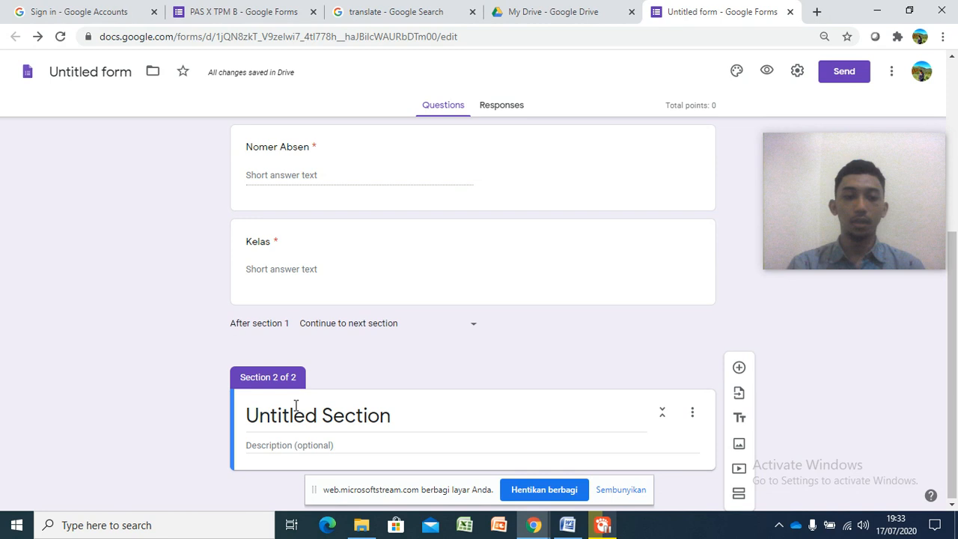
left_click(486, 419)
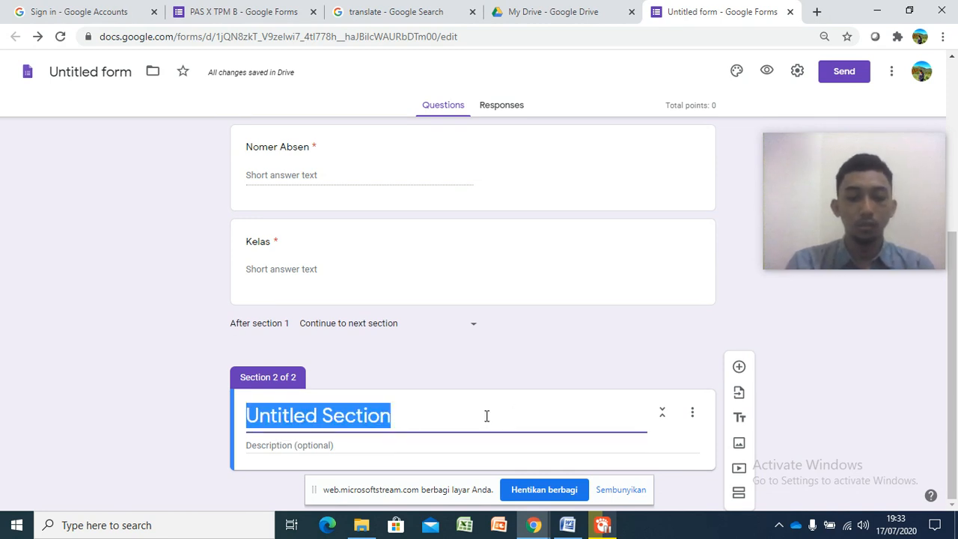
type("Soal Pi")
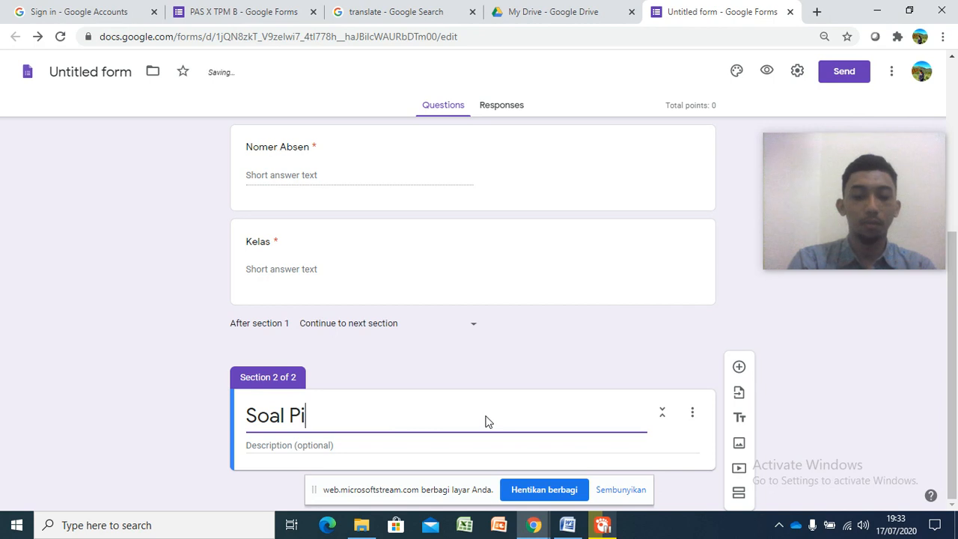
type("lijhan Ganda")
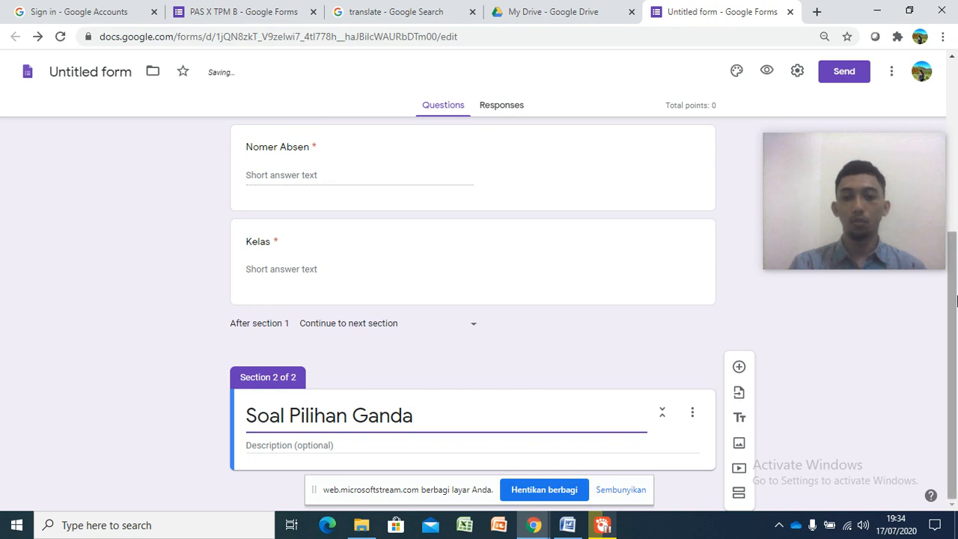
Add a question to the Soal Pilihan Ganda section, then switch to the DPTM-Paket A Word document and copy question 1's wording without the trailing dots.
left_click(739, 367)
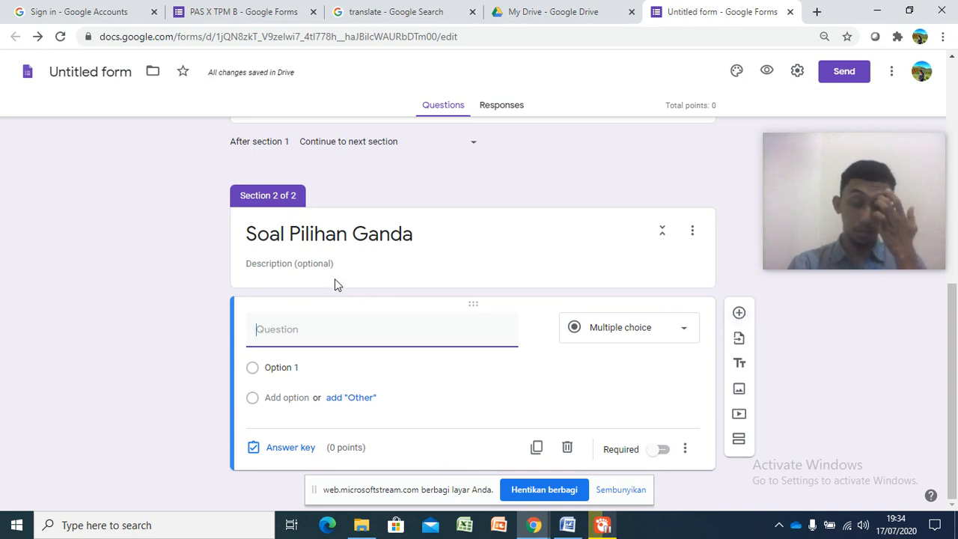
mouse_move(567, 531)
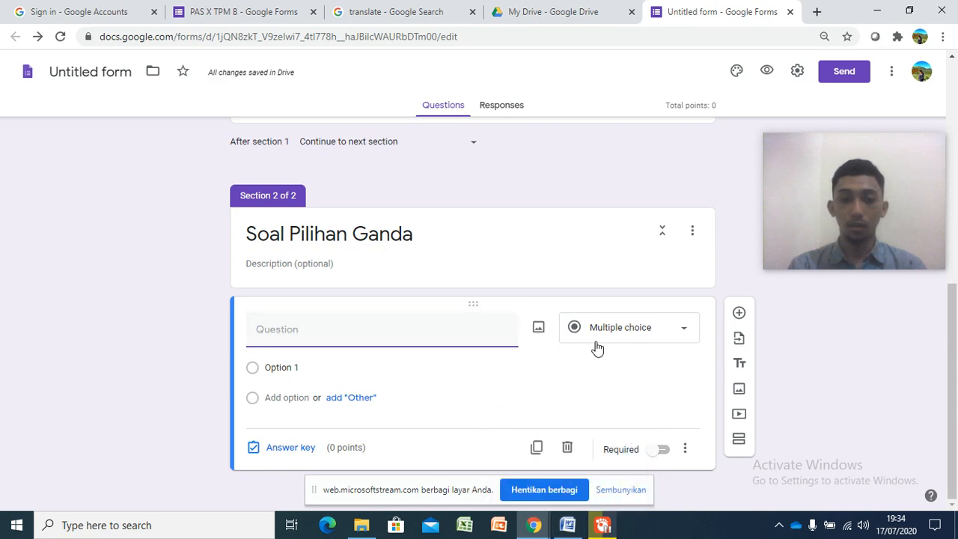
left_click(566, 525)
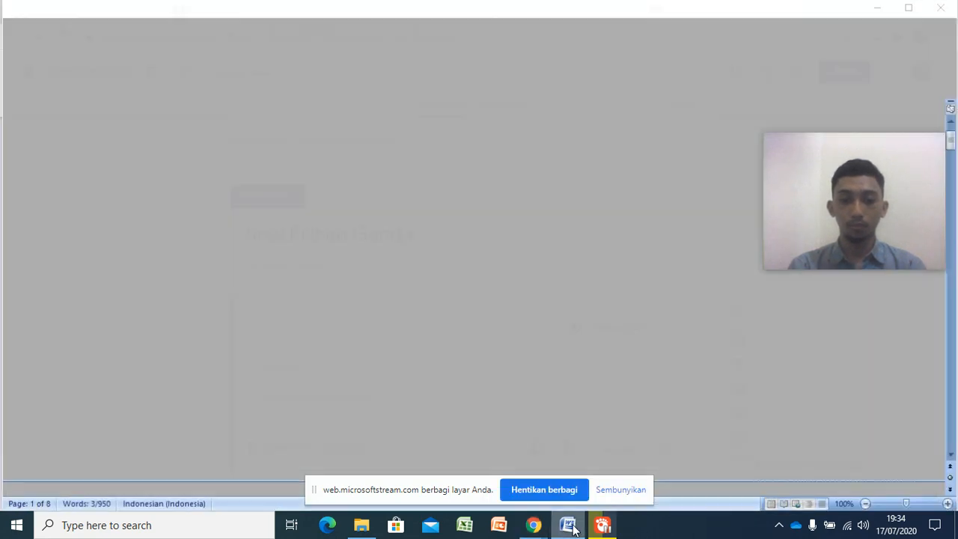
scroll(369, 236, "up", 2)
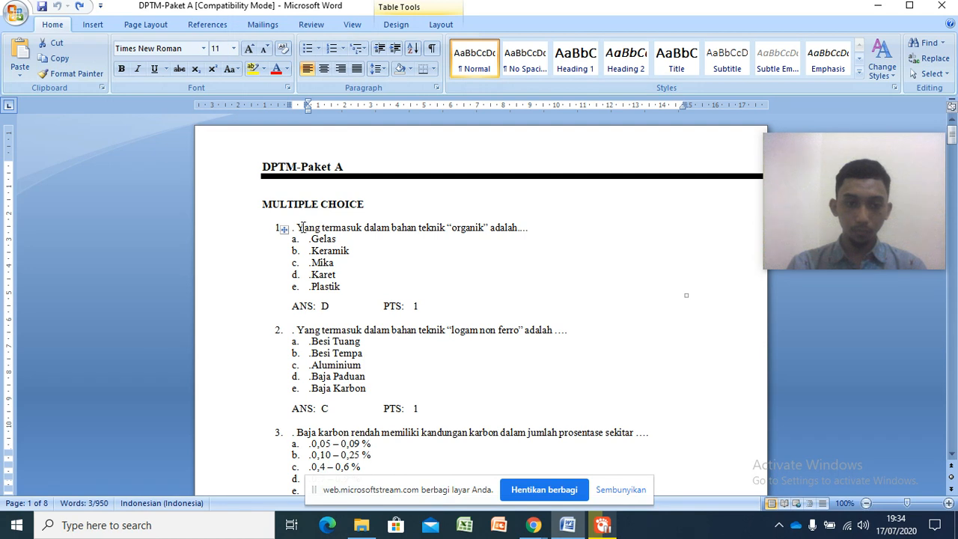
left_click_drag(347, 227, 484, 230)
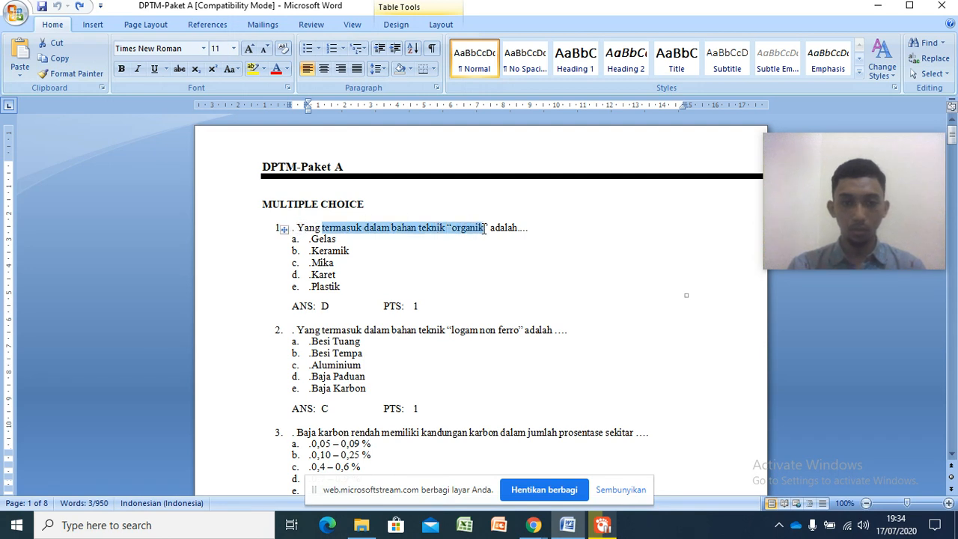
left_click_drag(299, 228, 426, 229)
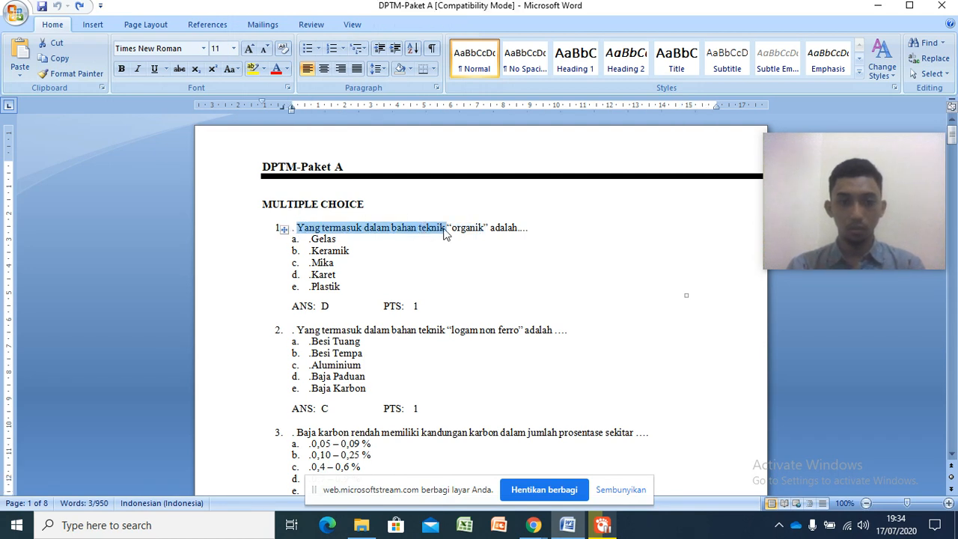
left_click(460, 225)
left_click_drag(519, 227, 307, 226)
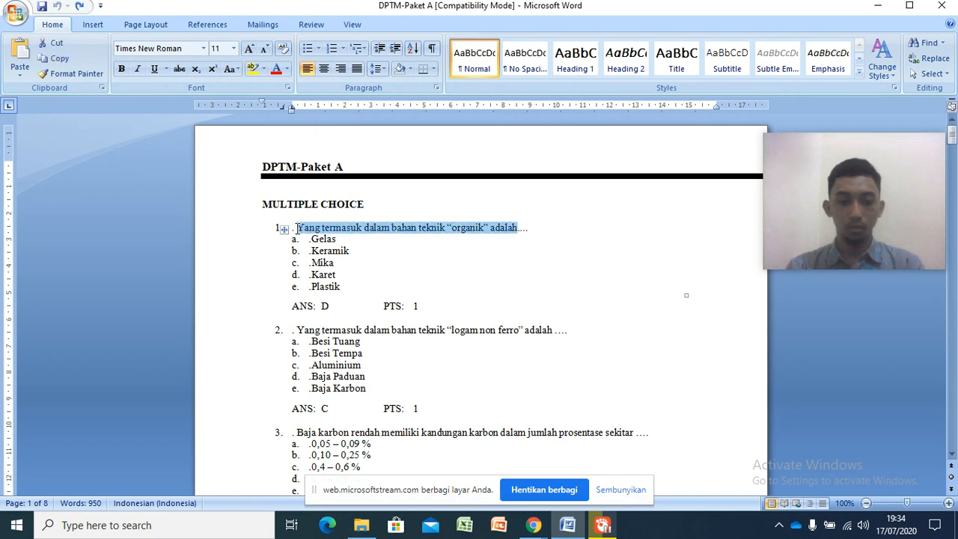
Back in Google Forms, enter "1. Yang termasuk dalam bahan teknik “organik” adalah" as the question and choose the Multiple choice type.
left_click(558, 530)
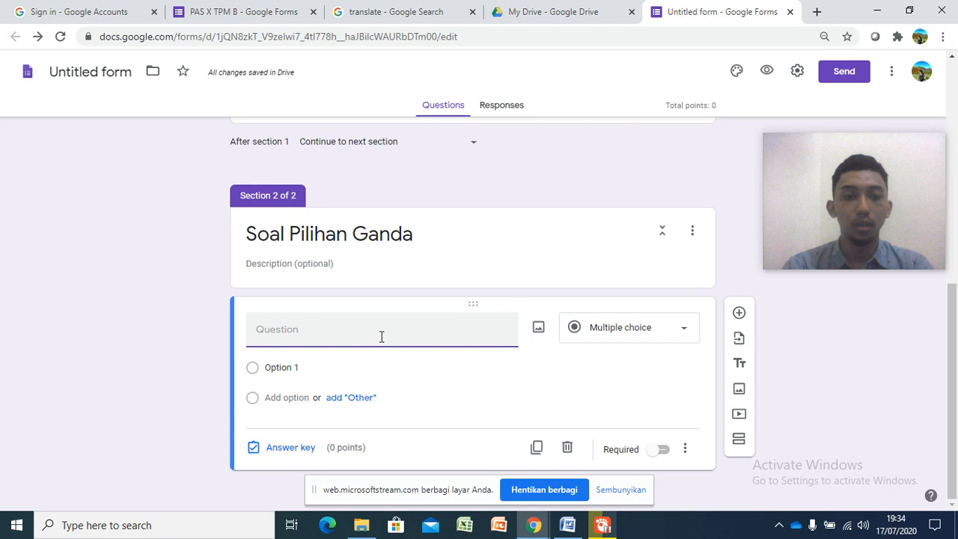
type("1.")
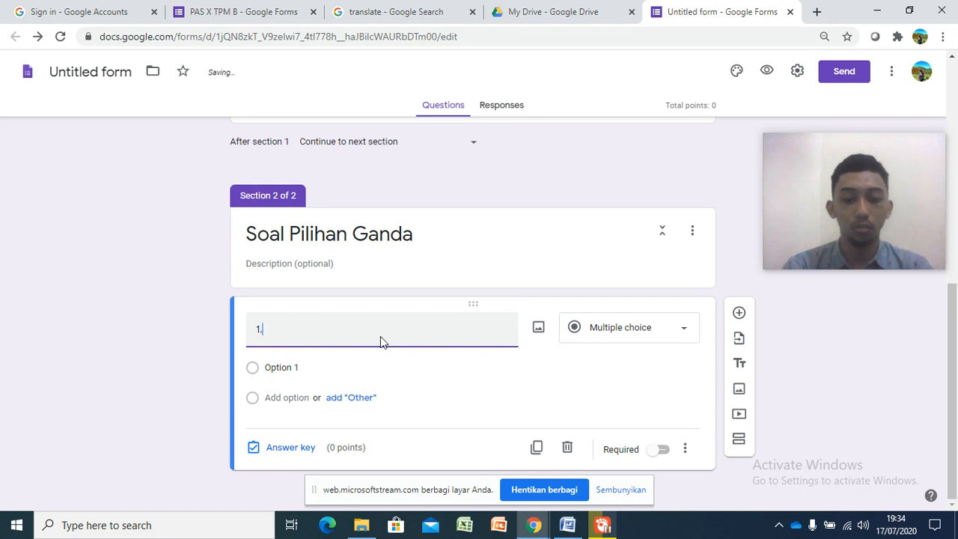
type("Yang termasuk dalam bahan teknik \"organik\" adalah")
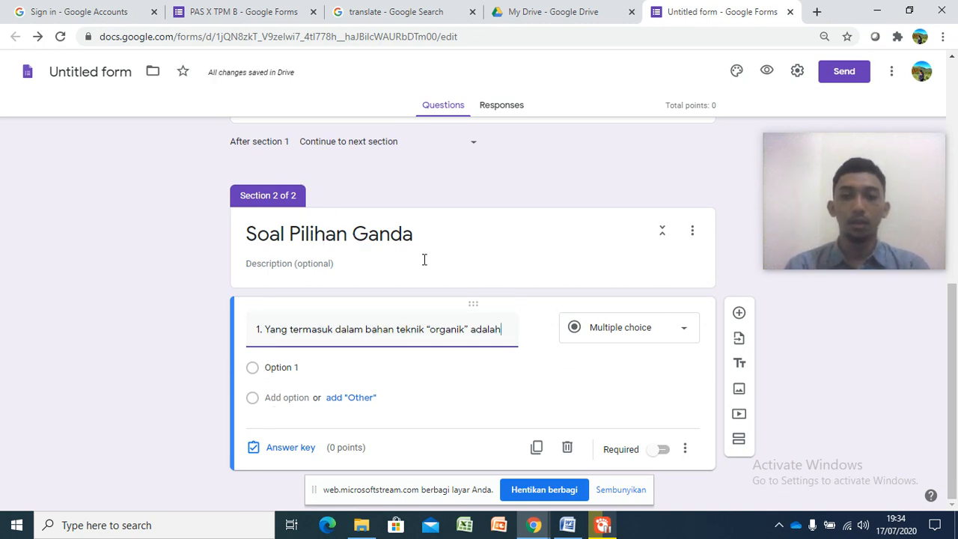
left_click(658, 340)
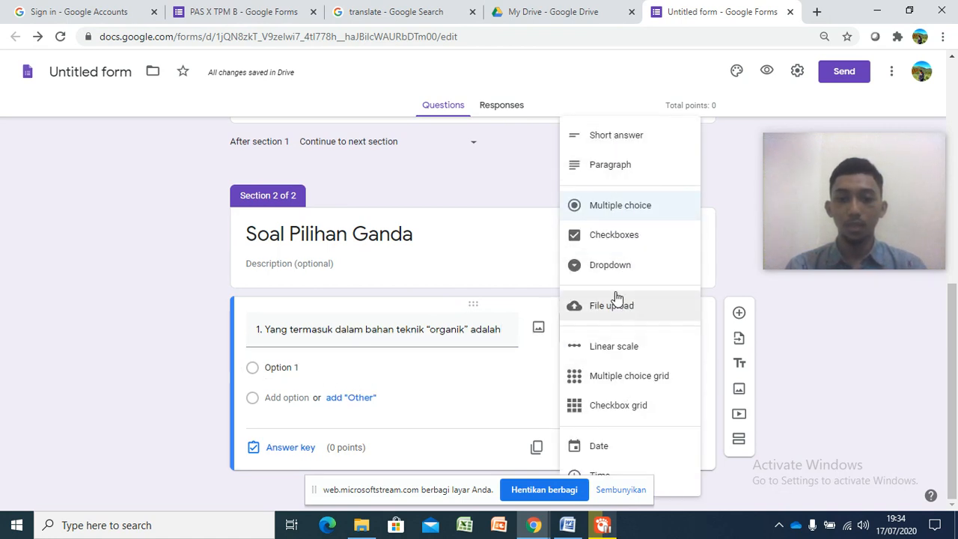
left_click(635, 212)
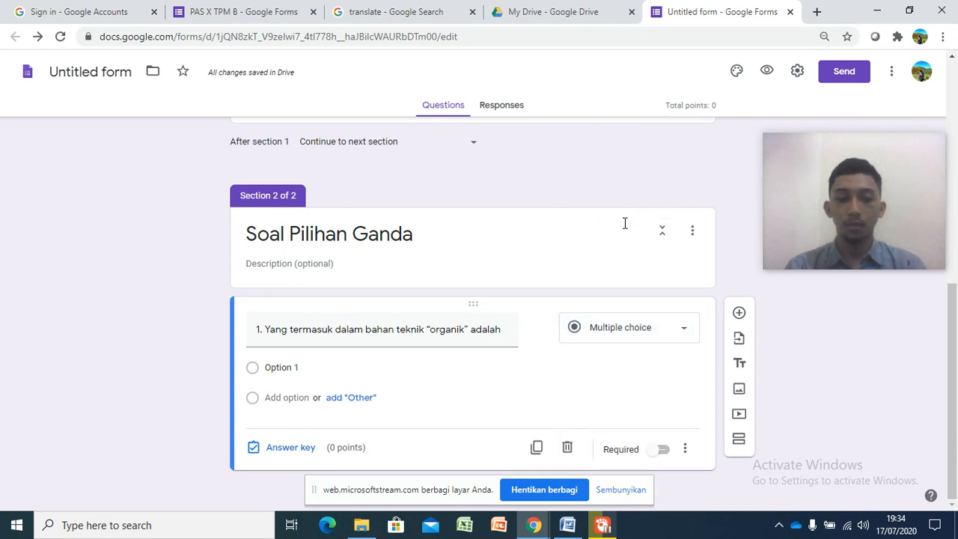
Fill in the first answer option as "a. Gelas", copying the word Gelas from question 1 in the Word document.
left_click(274, 367)
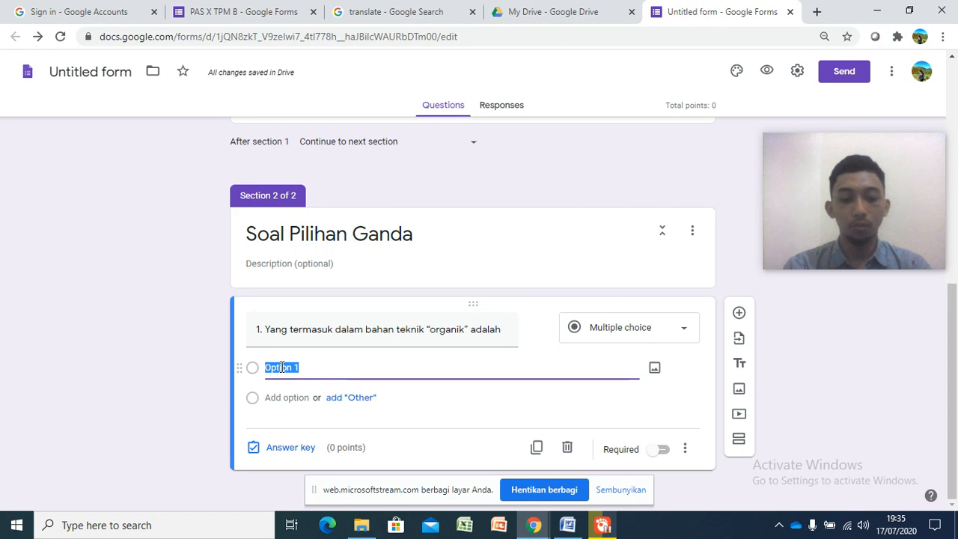
type("a.")
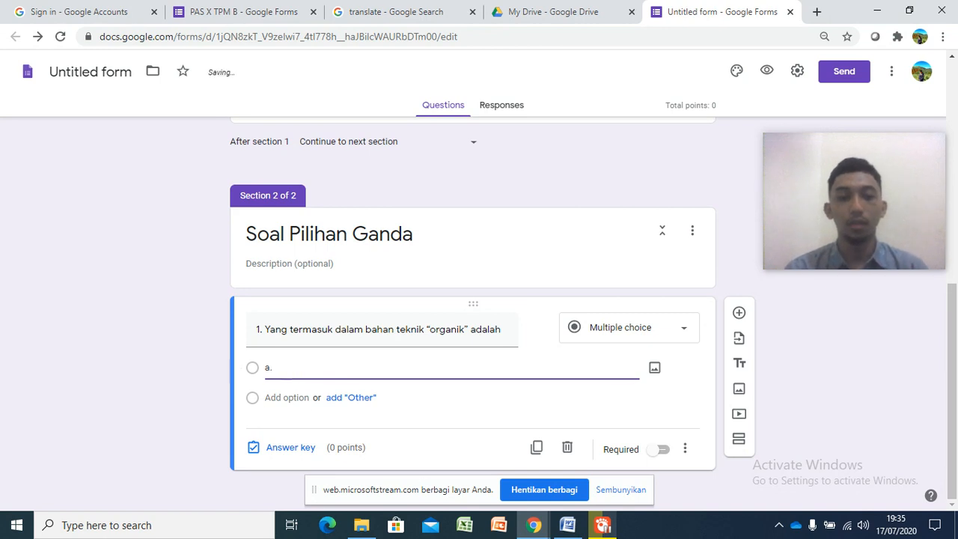
left_click(567, 525)
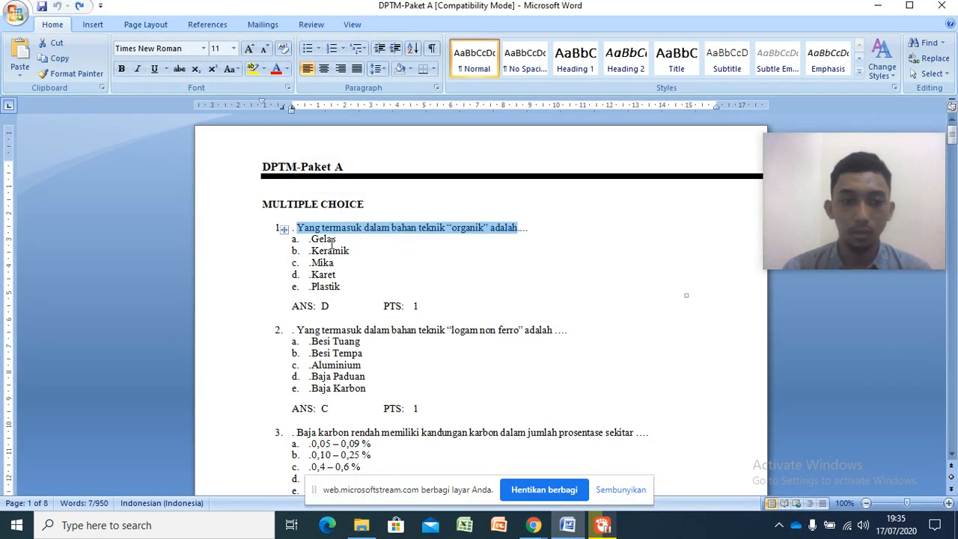
double_click(332, 241)
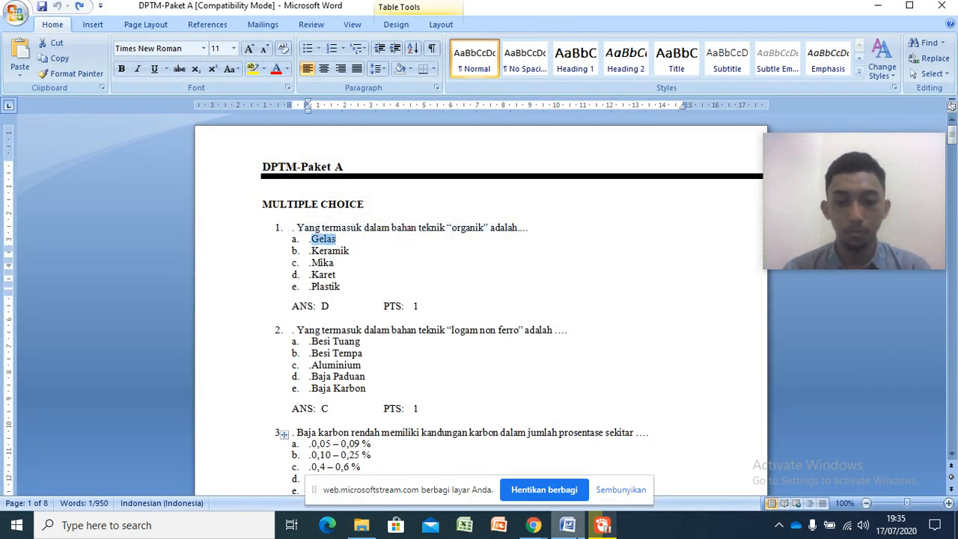
key("ctrl+c")
key("alt+Tab")
key("ctrl+v")
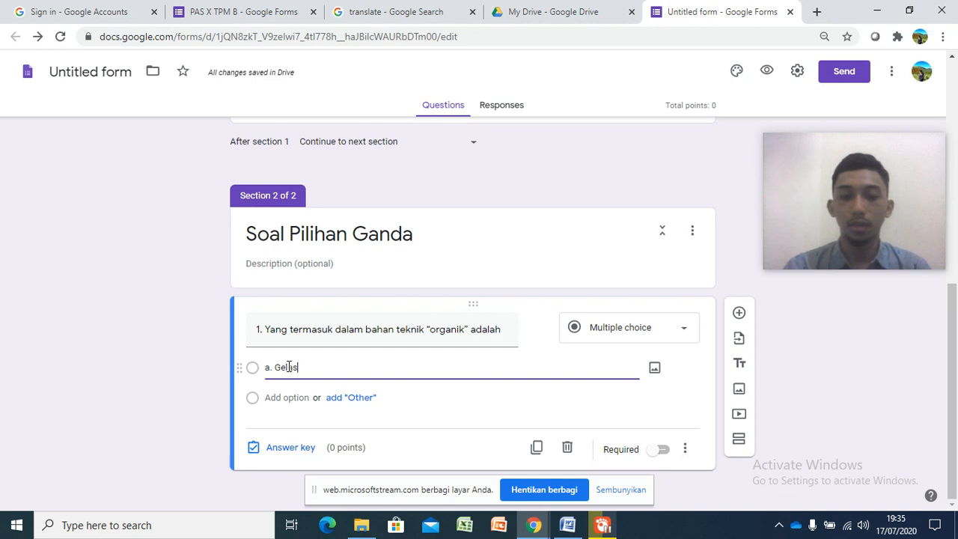
Add a second answer option reading "b. Keramik", copying the word Keramik from question 1 in the Word document.
key("Return")
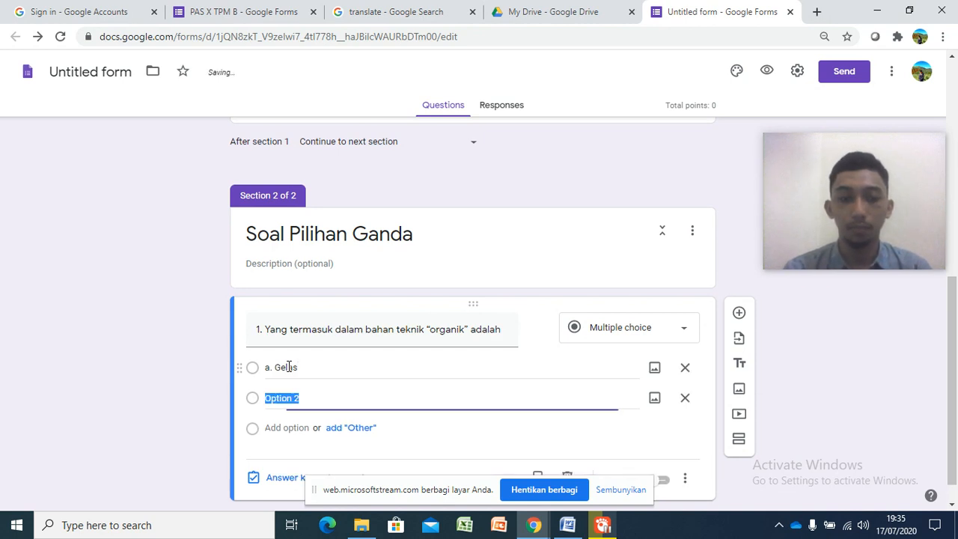
type("b.")
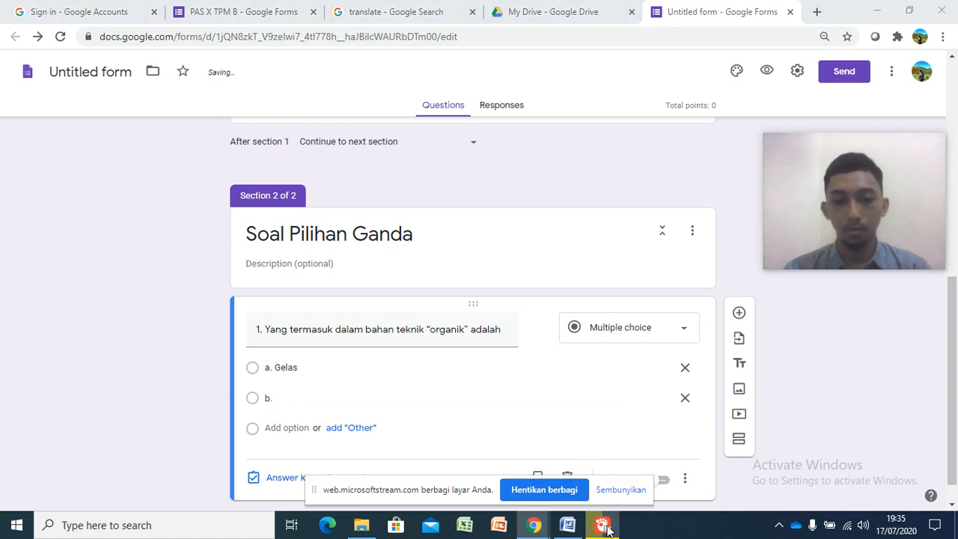
left_click(573, 527)
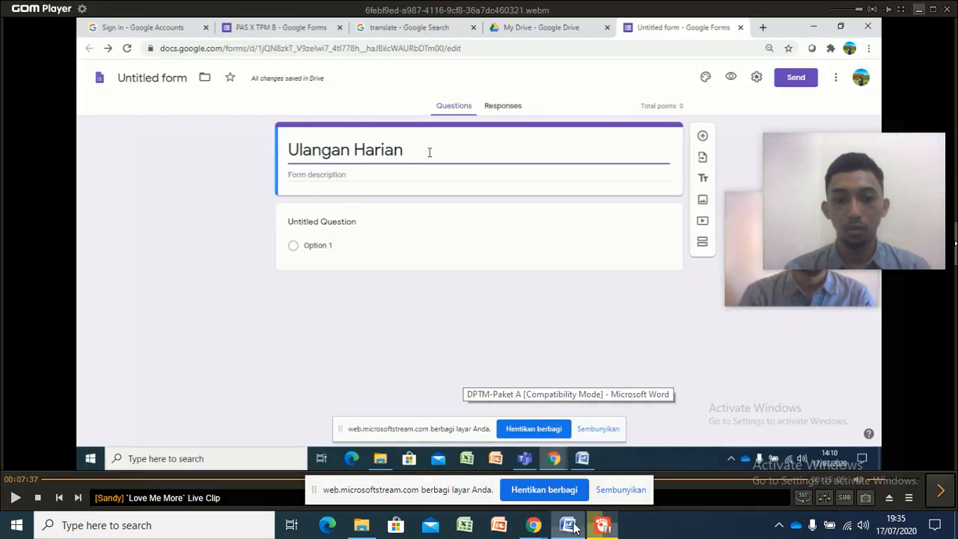
left_click(610, 430)
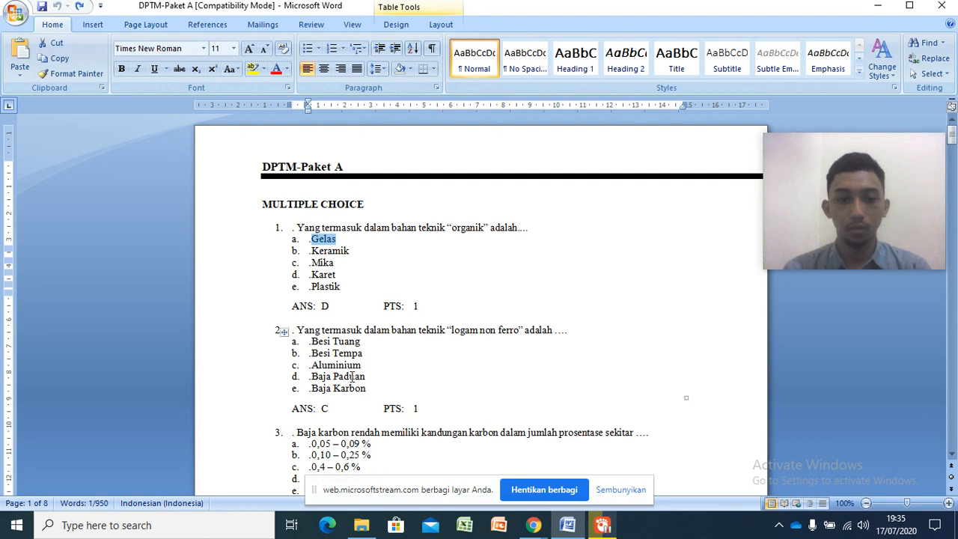
scroll(352, 299, "down", 1)
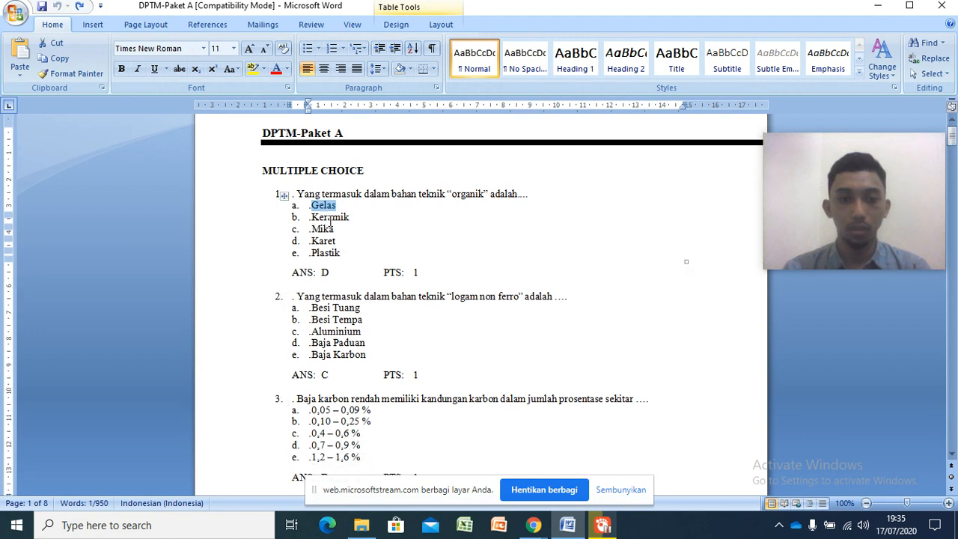
double_click(330, 217)
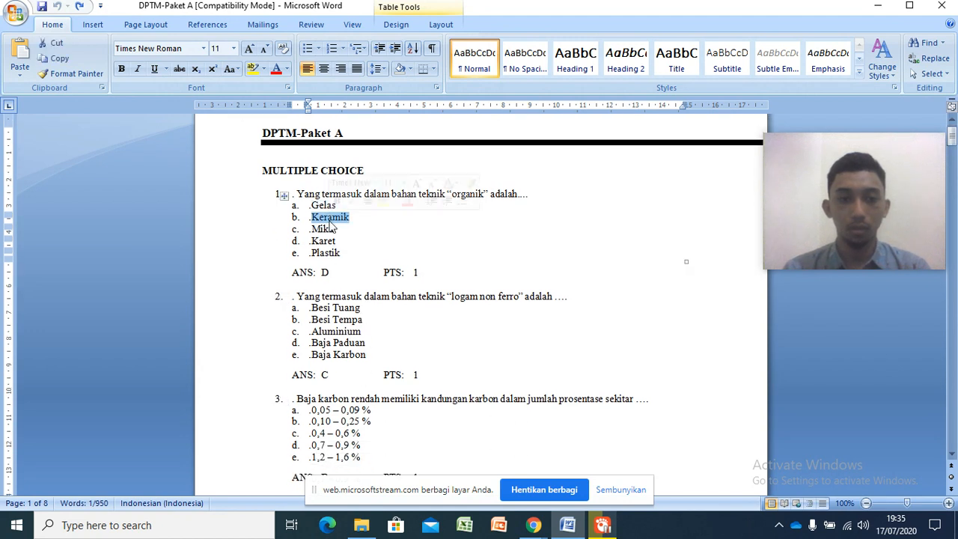
left_click(578, 524)
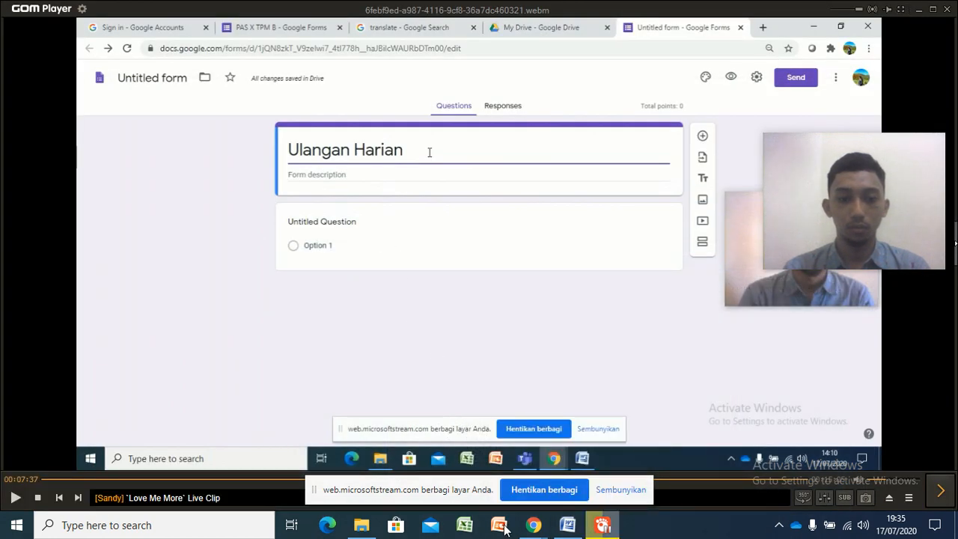
mouse_move(536, 526)
left_click(385, 457)
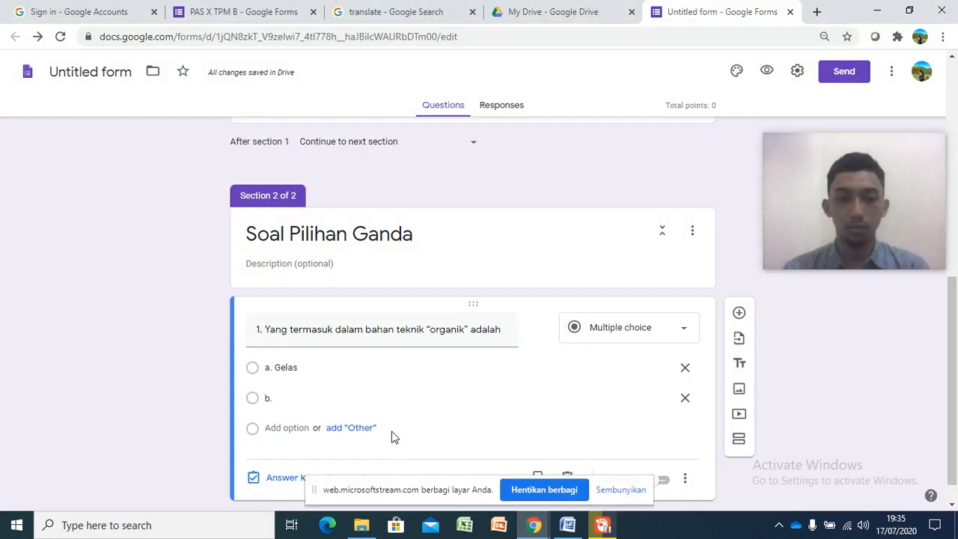
type("Keramik")
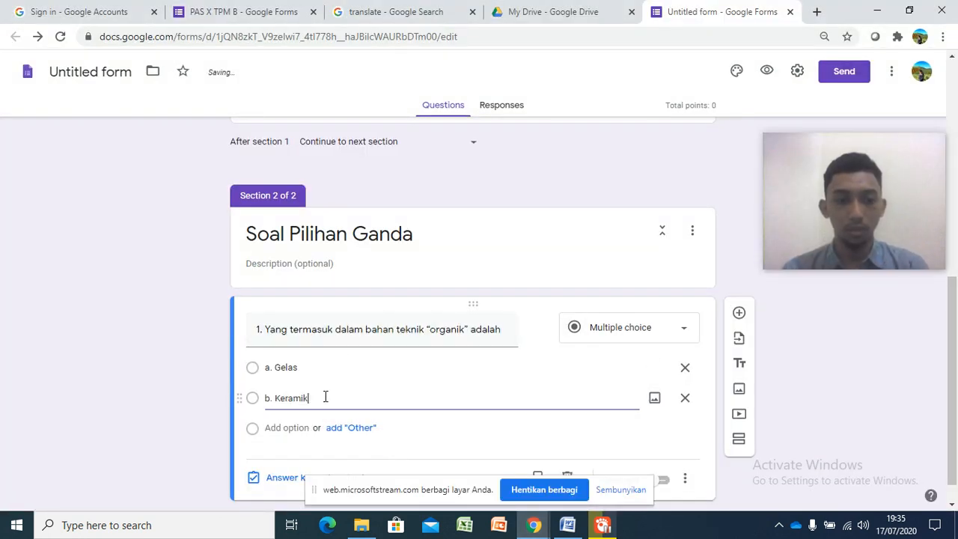
Add a third answer option reading "c. Mika", copying the word Mika from question 1 in the Word document.
key("Return")
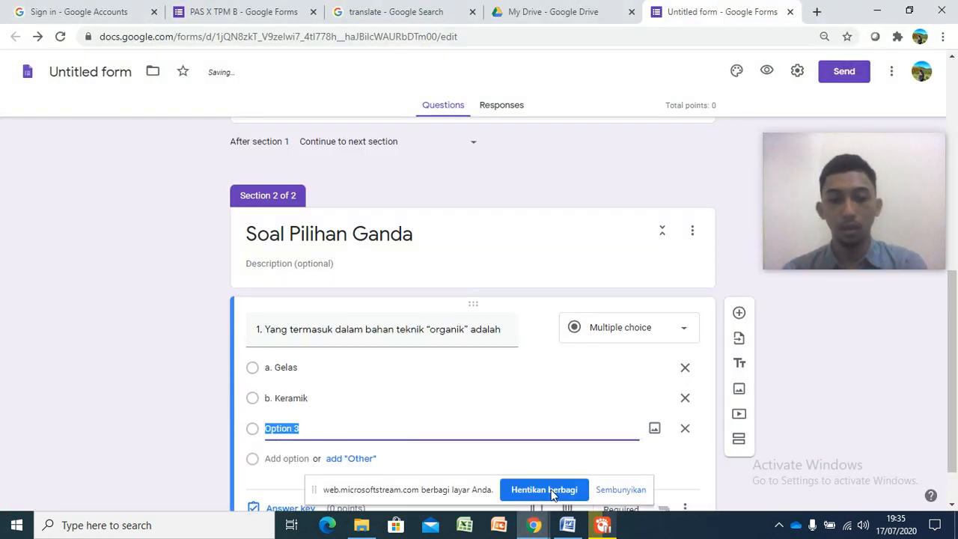
left_click(568, 525)
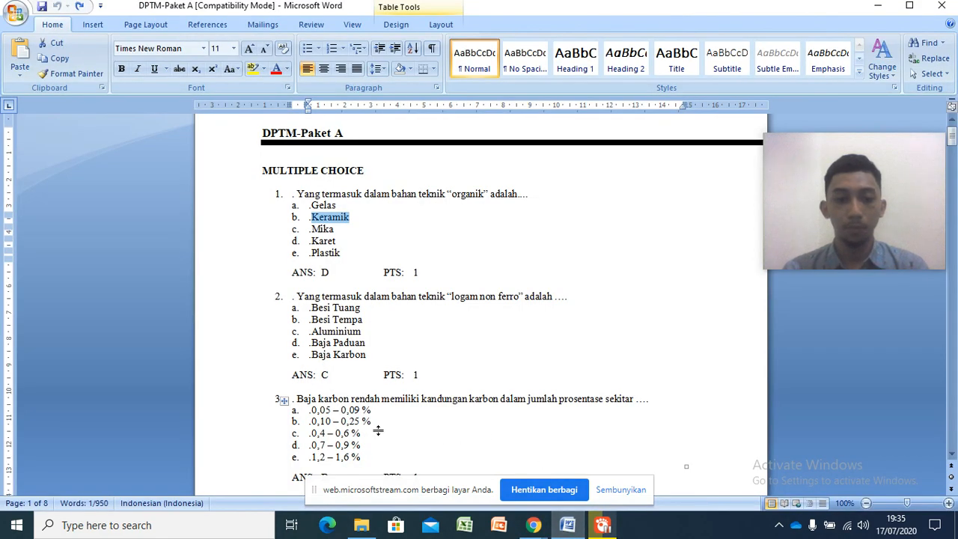
double_click(325, 233)
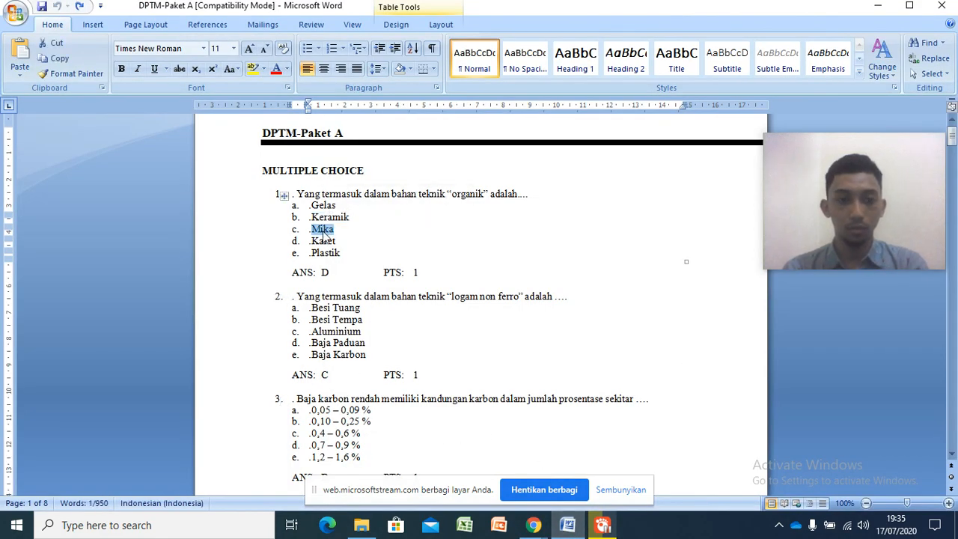
left_click(568, 525)
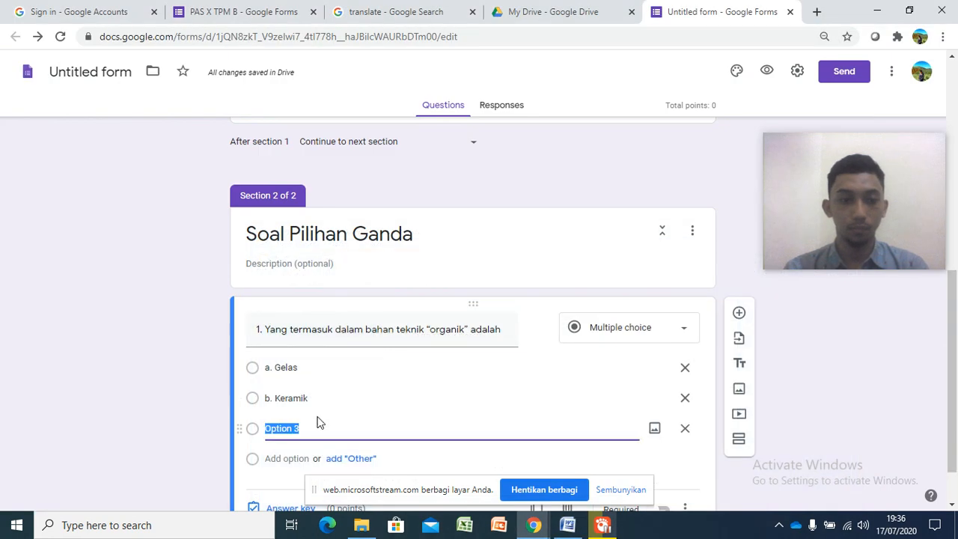
type("c.")
key("ctrl+v")
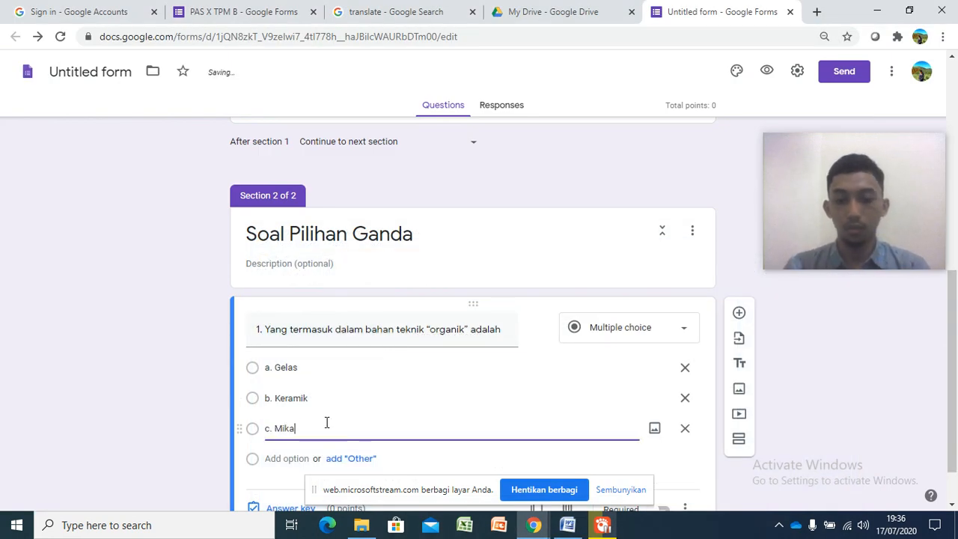
Add a fourth answer option reading "d. Karet", copying the word Karet from question 1 in the Word document.
key("Return")
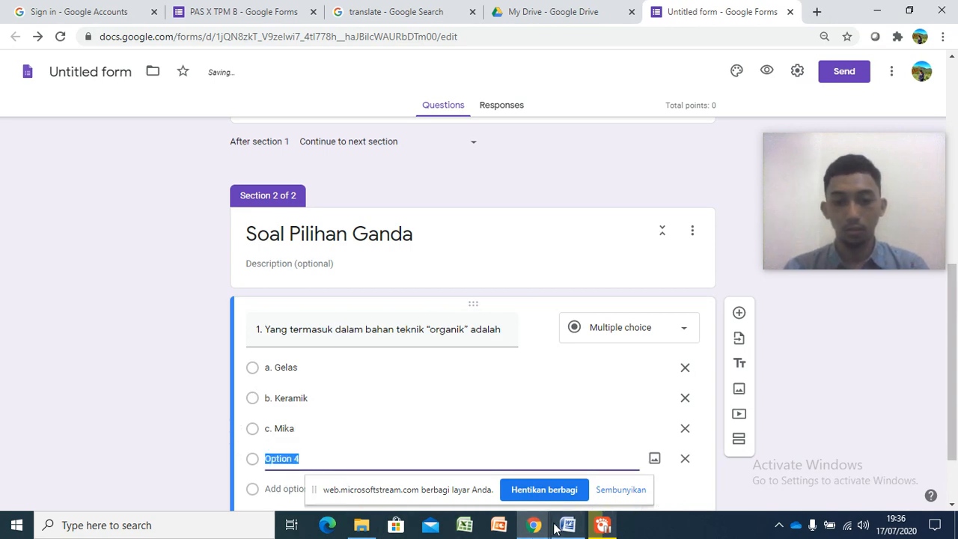
left_click(560, 527)
double_click(330, 241)
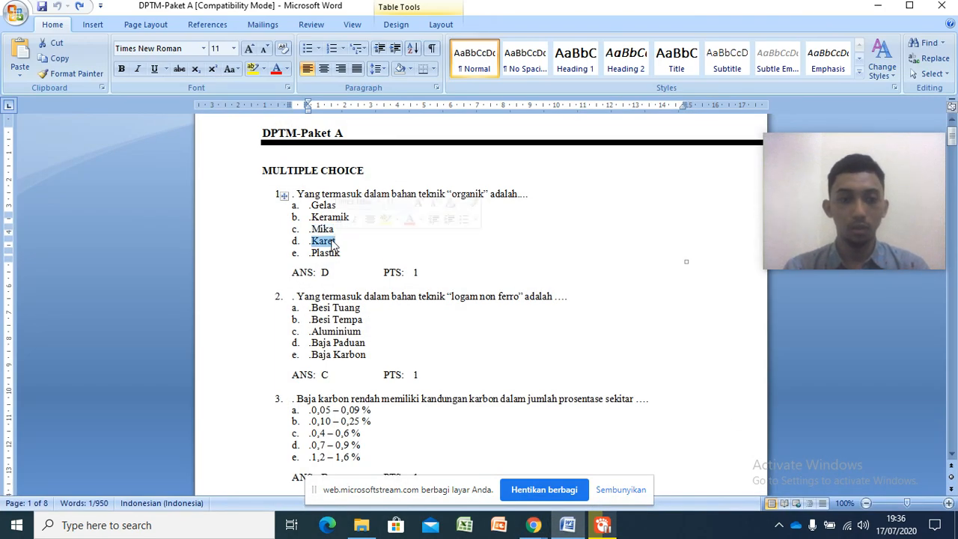
left_click(576, 533)
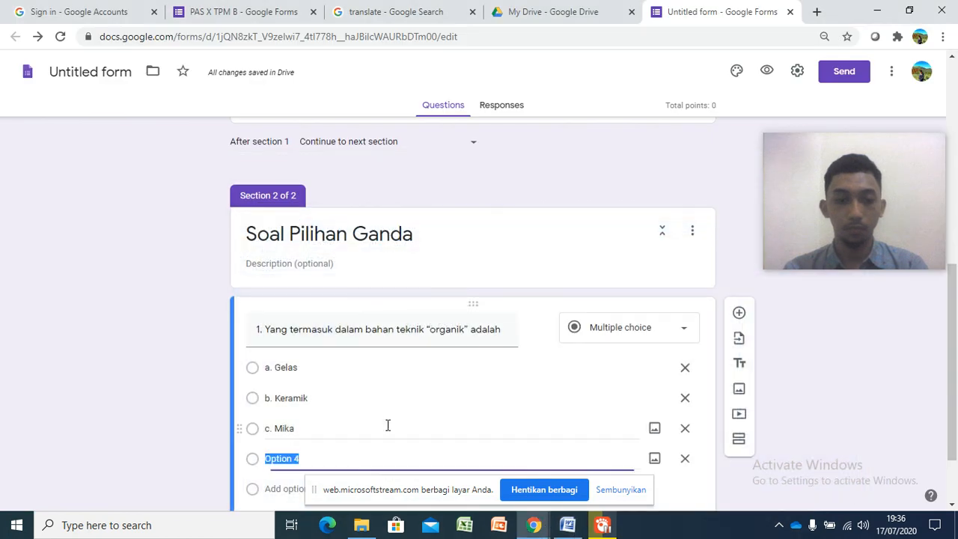
scroll(386, 420, "down", 1)
type("d")
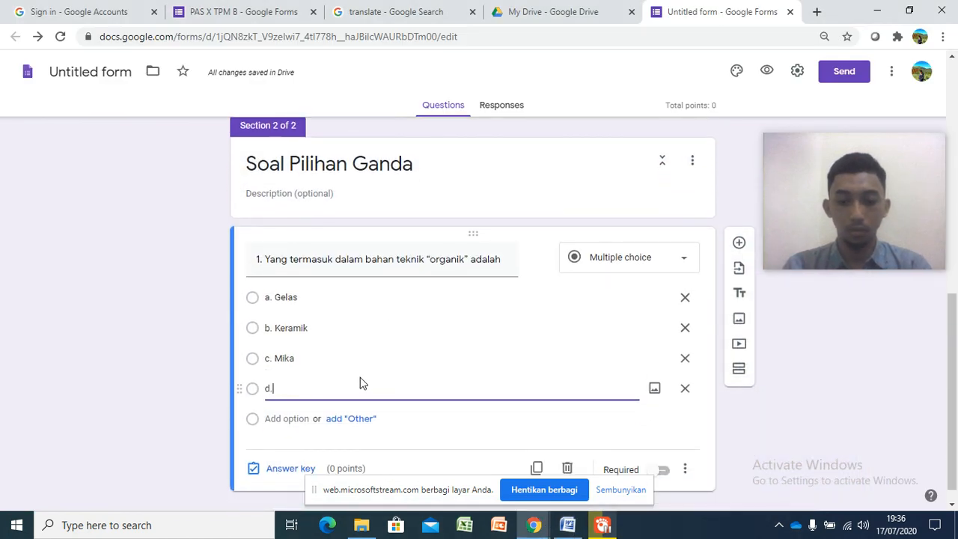
type(".")
key("ctrl+v")
Add a fifth answer option reading "e. Plastik", copying the word Plastik from question 1 in the Word document.
key("Return")
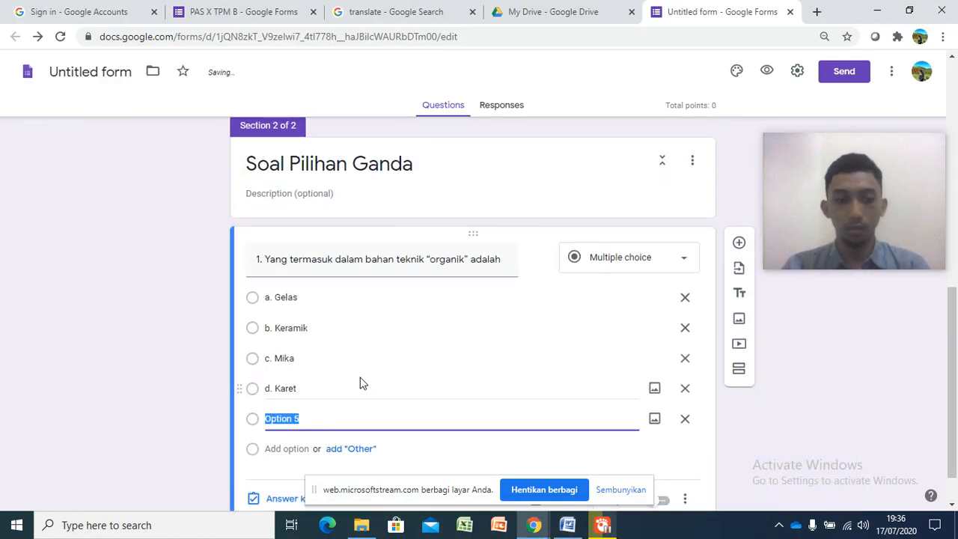
left_click(567, 525)
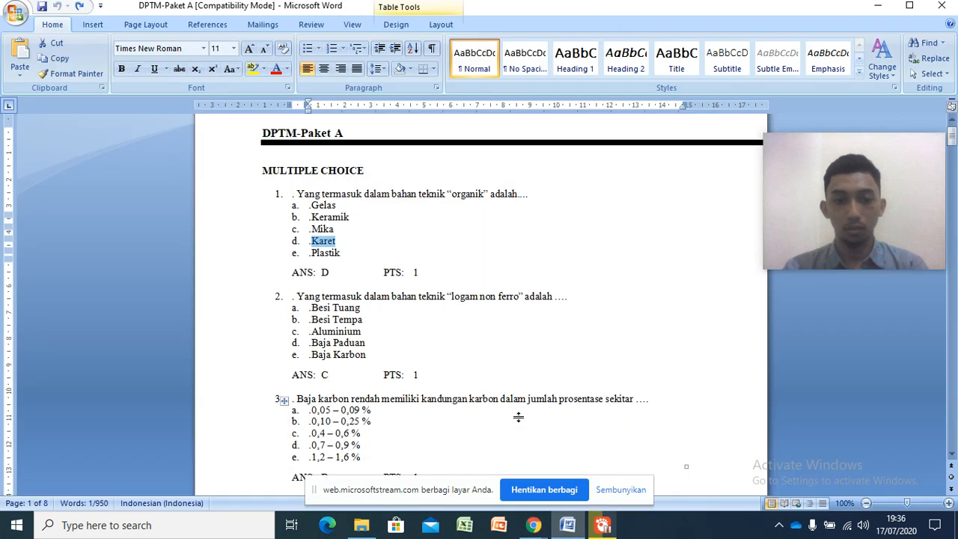
double_click(332, 254)
left_click(533, 525)
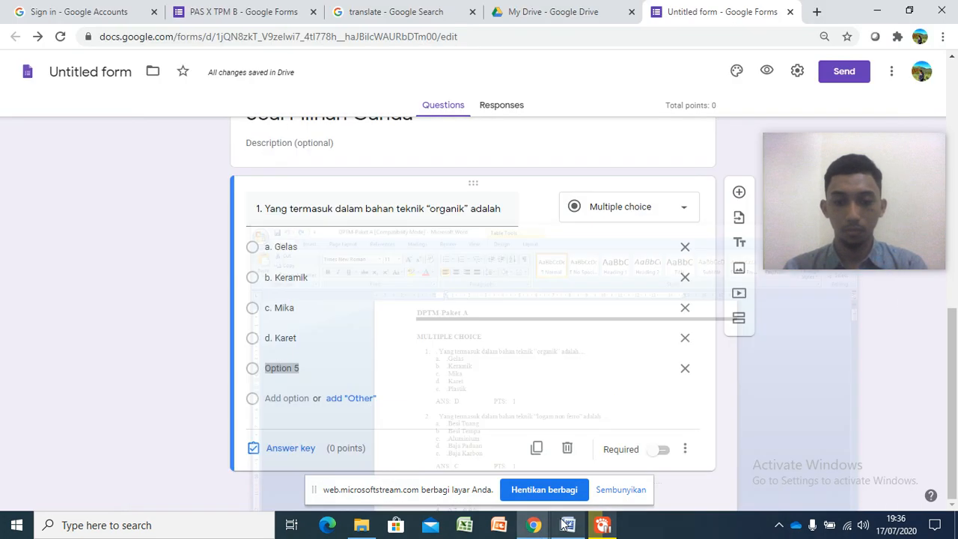
type("e")
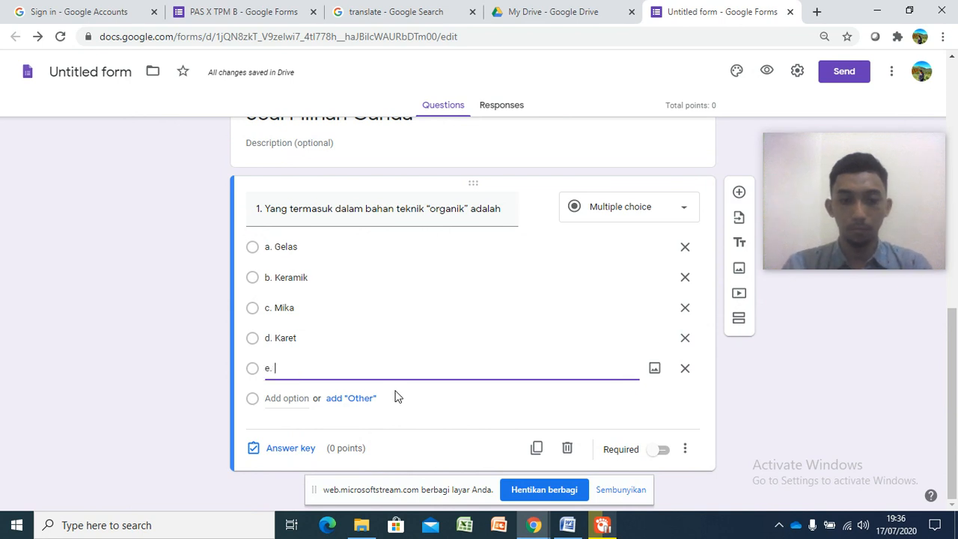
type(".")
key("ctrl+v")
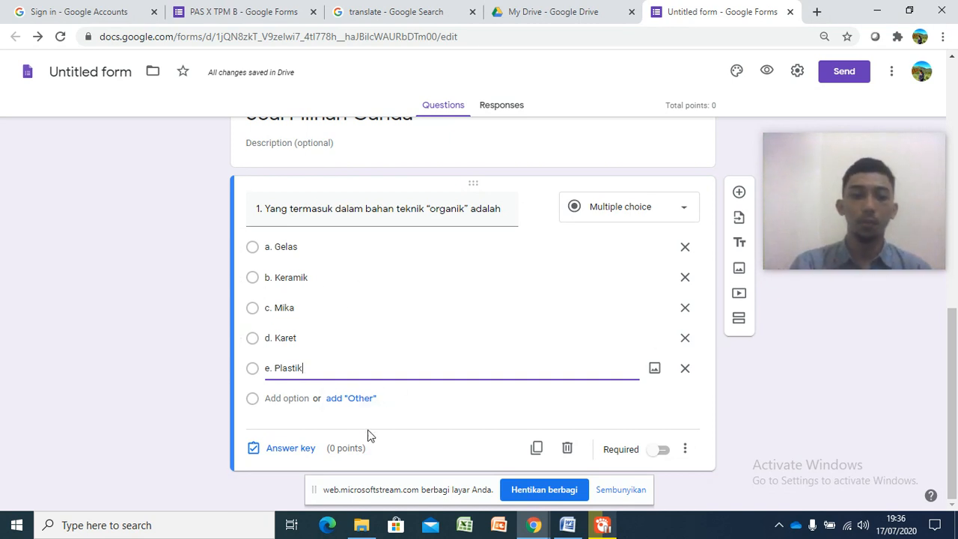
Open question 1's answer key, check the answer in the Word document, and mark only "d. Karet" as correct.
left_click(280, 450)
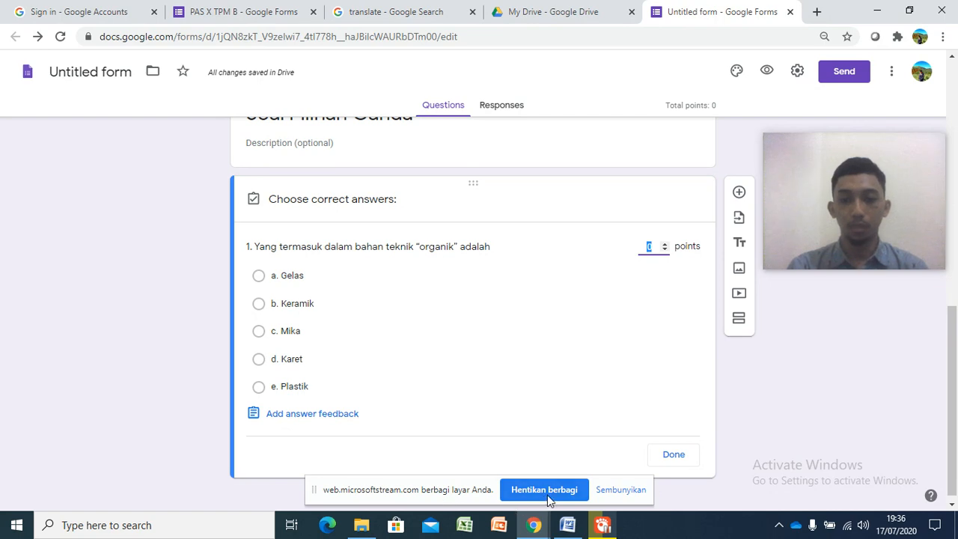
left_click(572, 529)
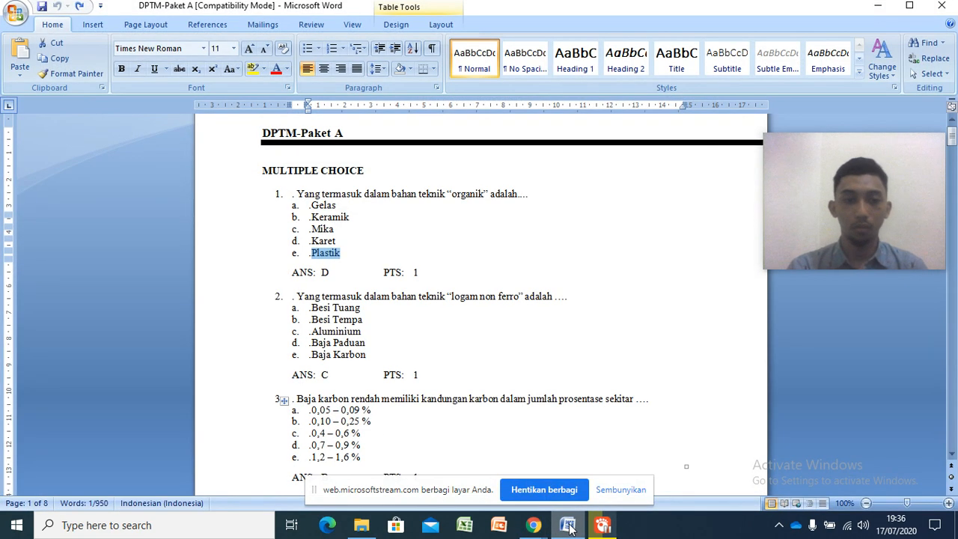
left_click(569, 528)
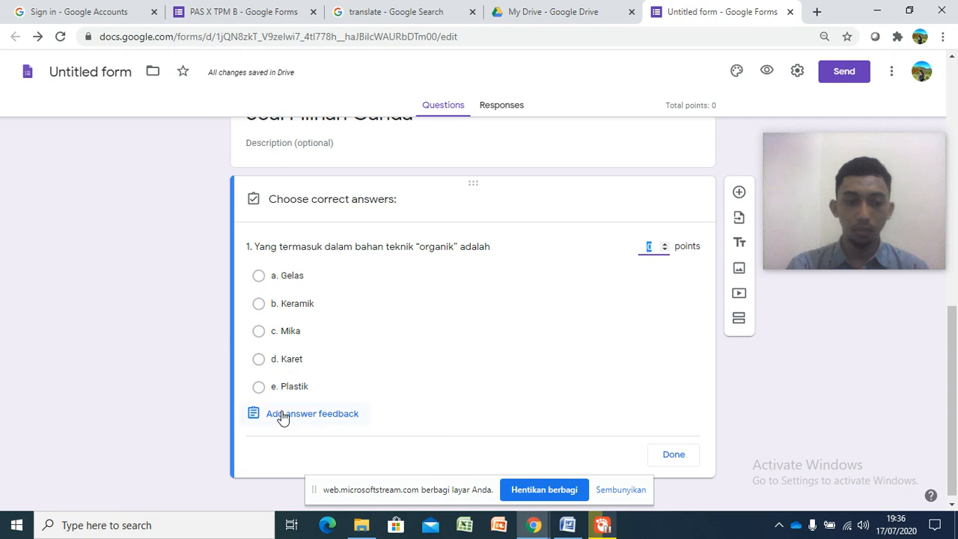
left_click(301, 366)
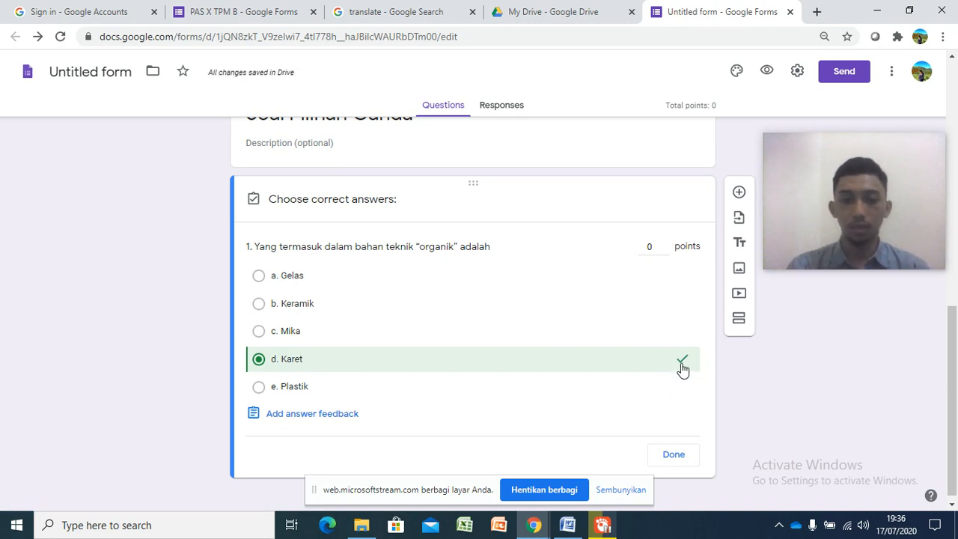
left_click(592, 343)
left_click(672, 342)
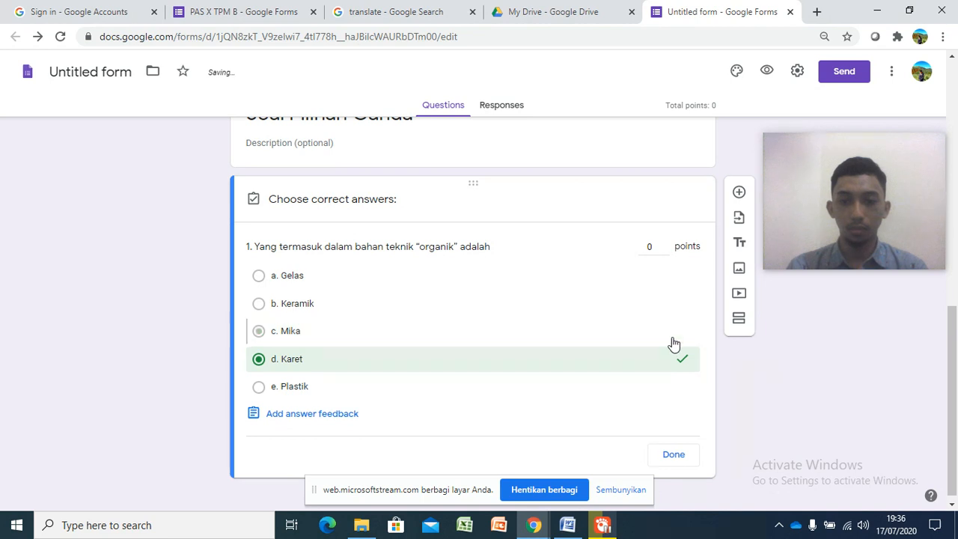
left_click(679, 361)
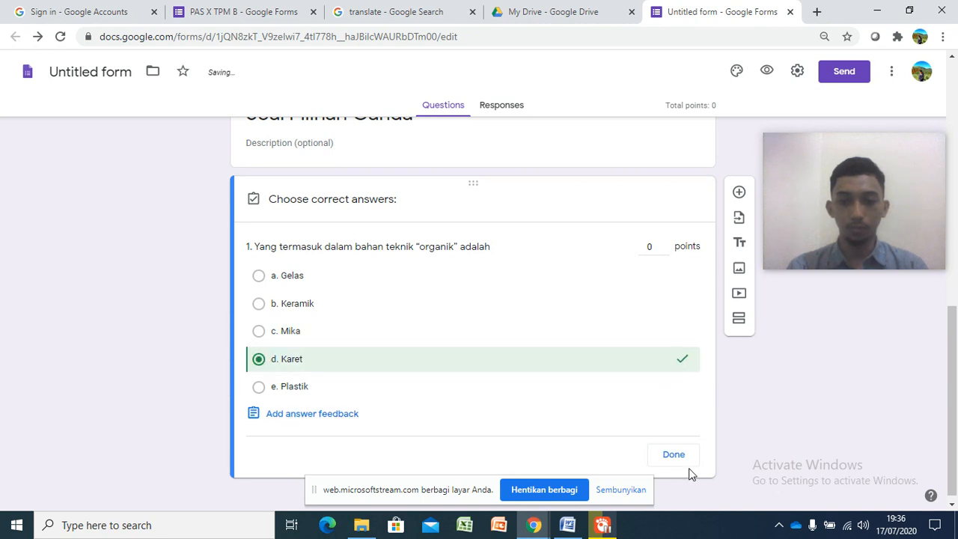
Set question 1's score to 2 points, close the answer key and make the question required.
left_click(654, 251)
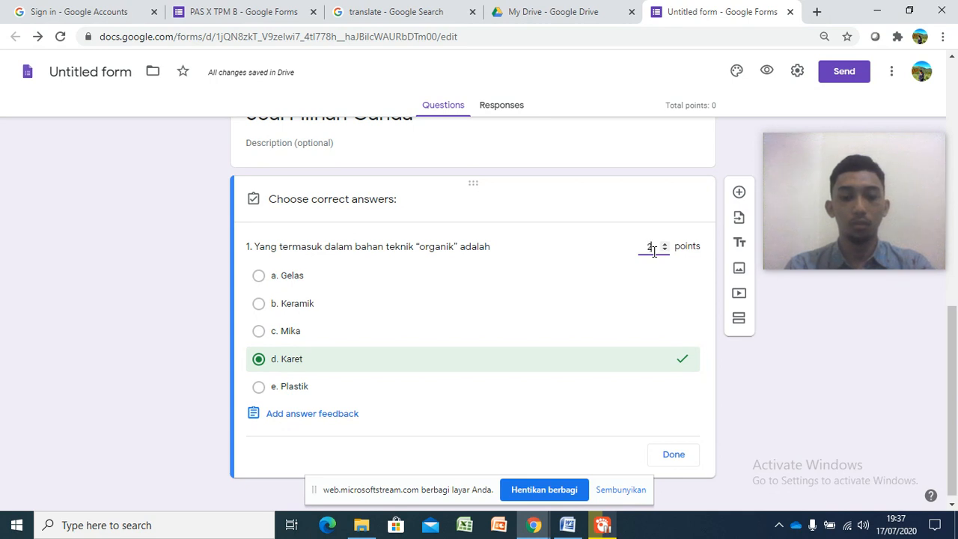
left_click(683, 452)
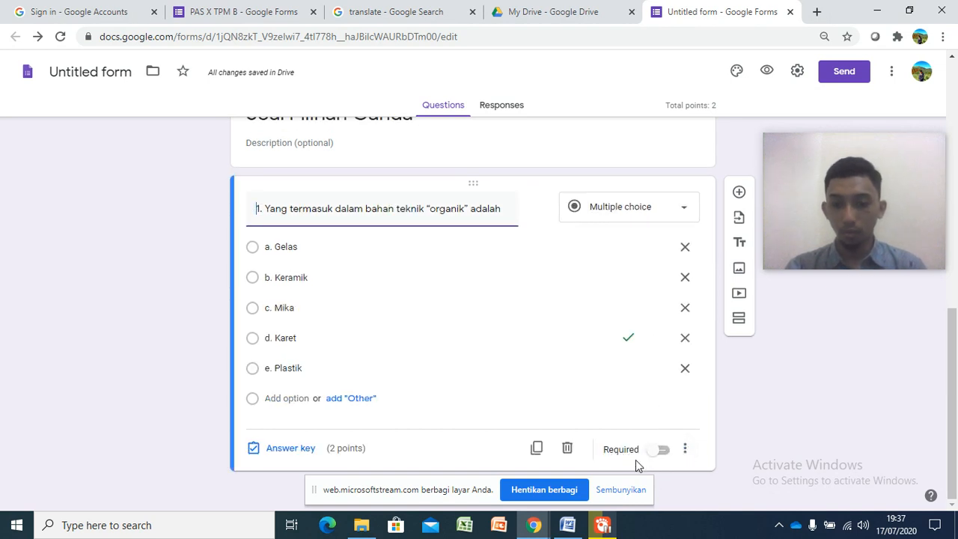
left_click(662, 452)
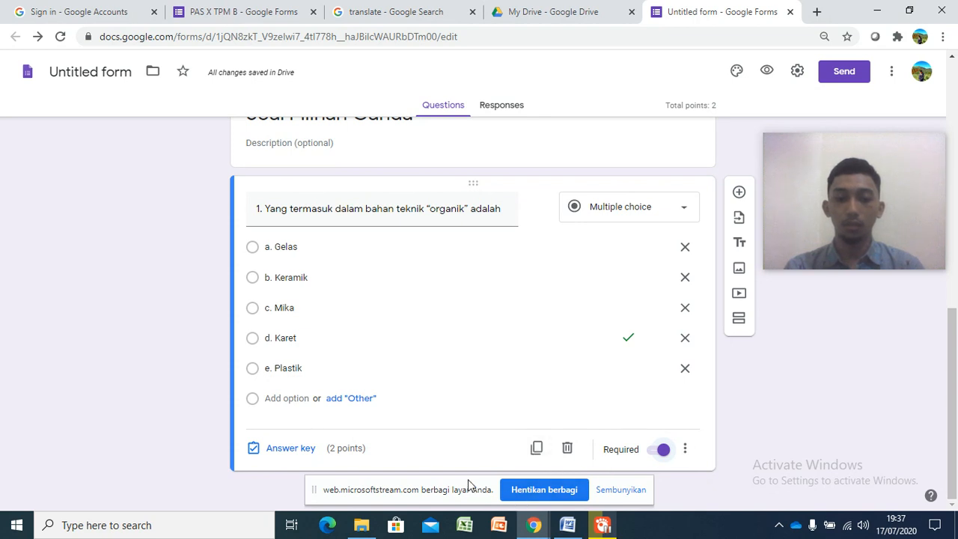
Duplicate question 1 and replace the copy's question text with "2. Yang termasuk dalam bahan teknik “logam non ferro” adalah", copied from the Word document.
left_click(537, 449)
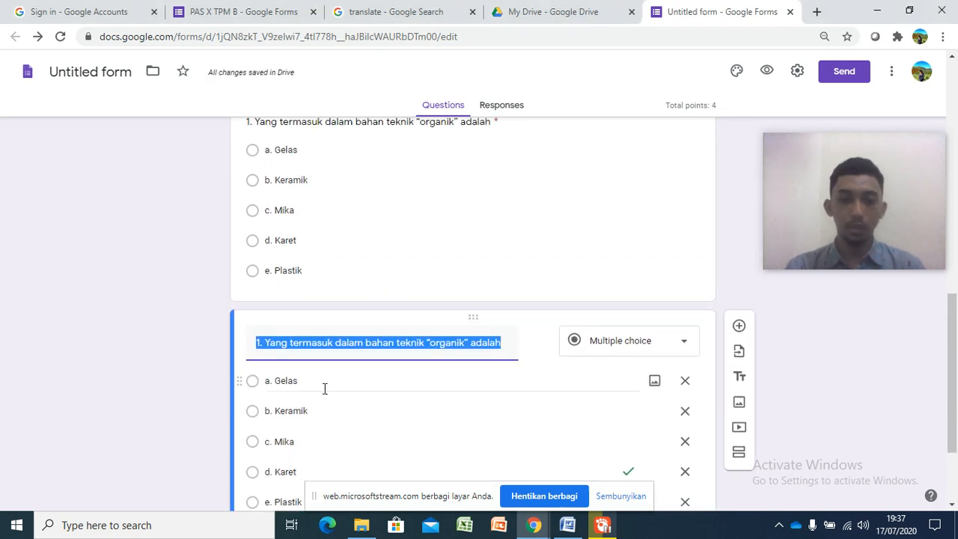
scroll(485, 337, "down", 1)
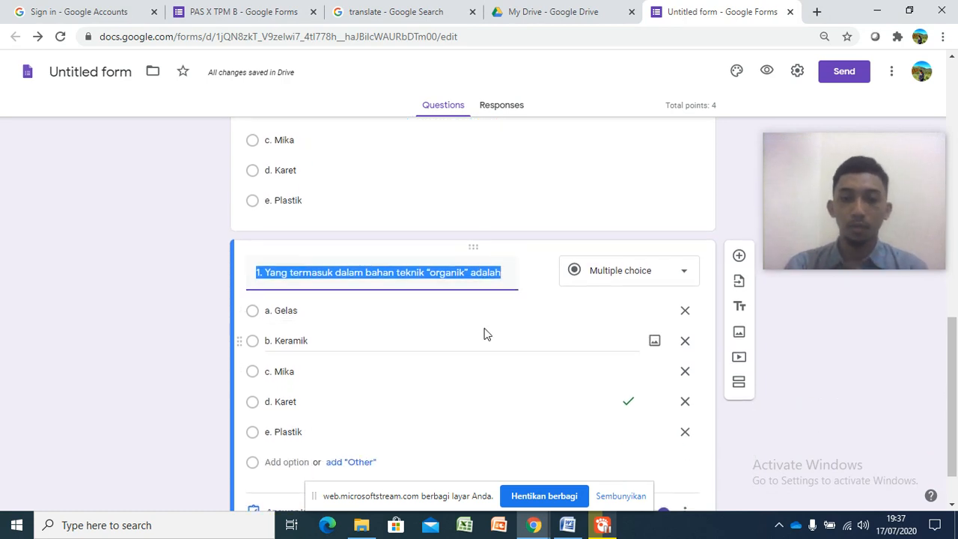
left_click(568, 525)
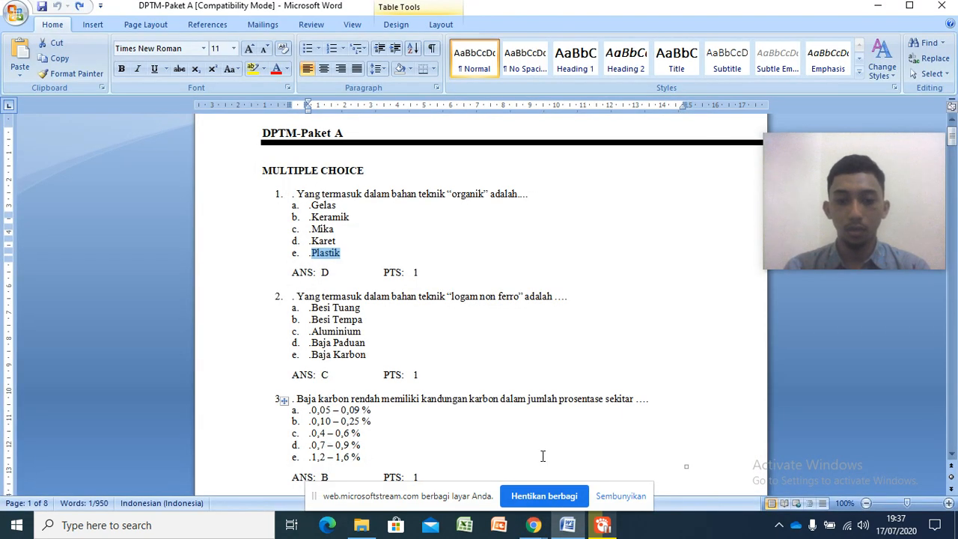
left_click_drag(297, 297, 538, 302)
key("ctrl+c")
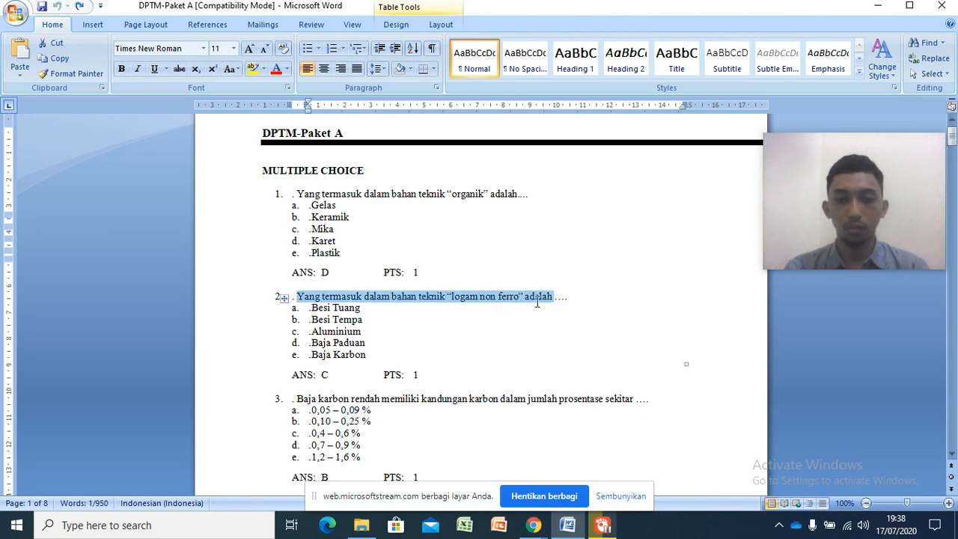
key("alt+Tab")
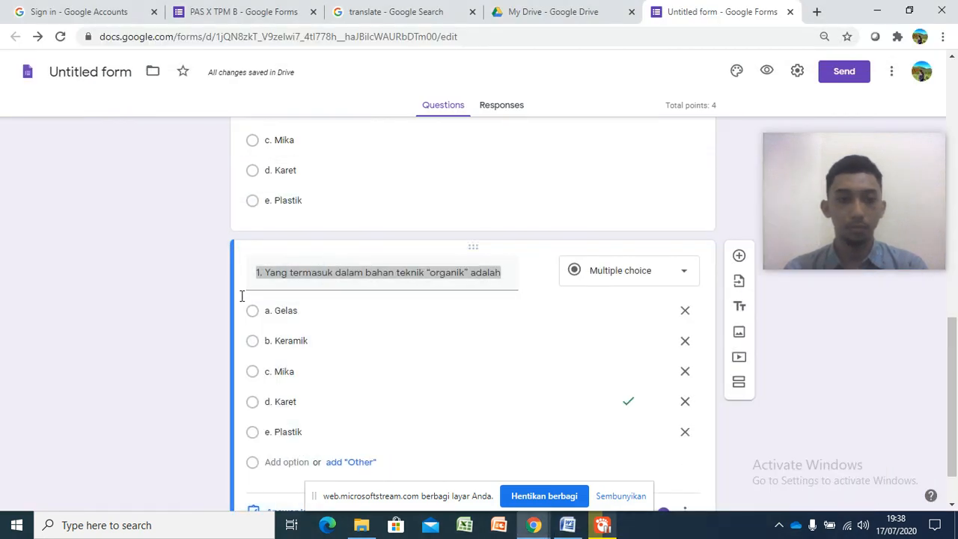
type("1.")
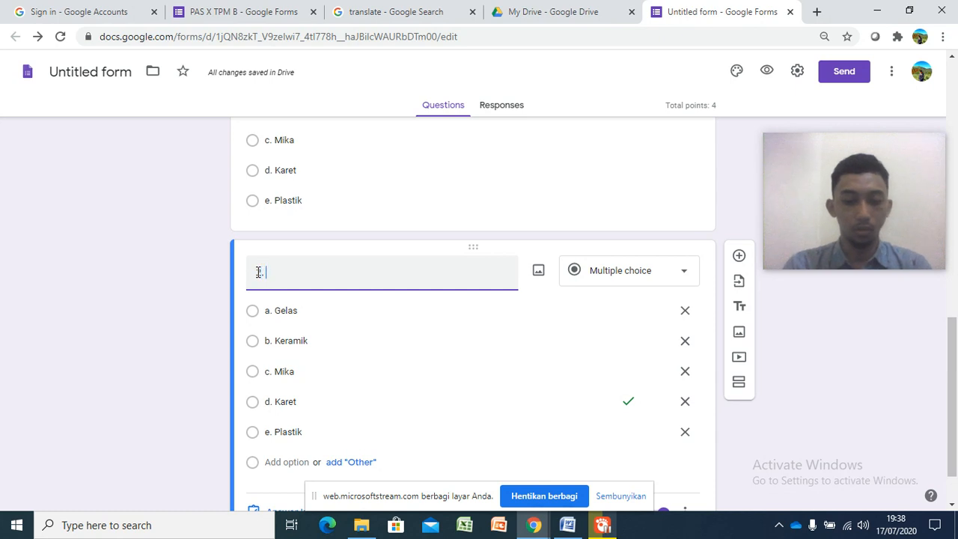
key("ctrl+v")
Change question 2's first answer option to "a. Besi Tuang", copying Besi Tuang from the Word document.
left_click(568, 525)
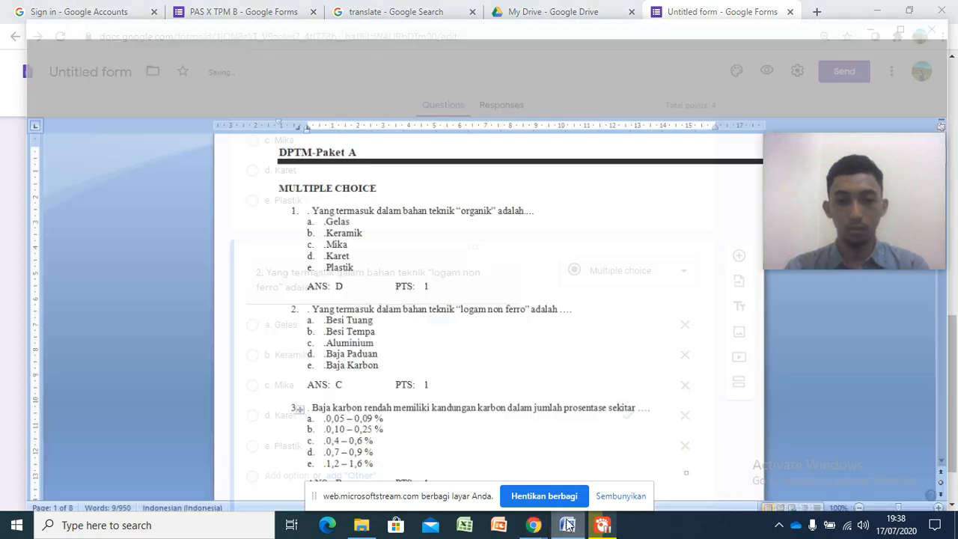
left_click_drag(312, 307, 360, 308)
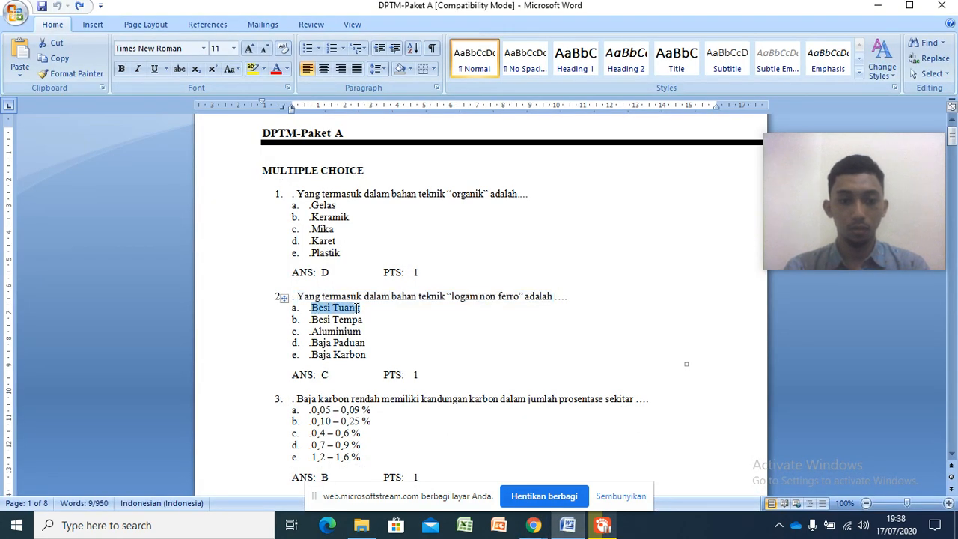
left_click(532, 527)
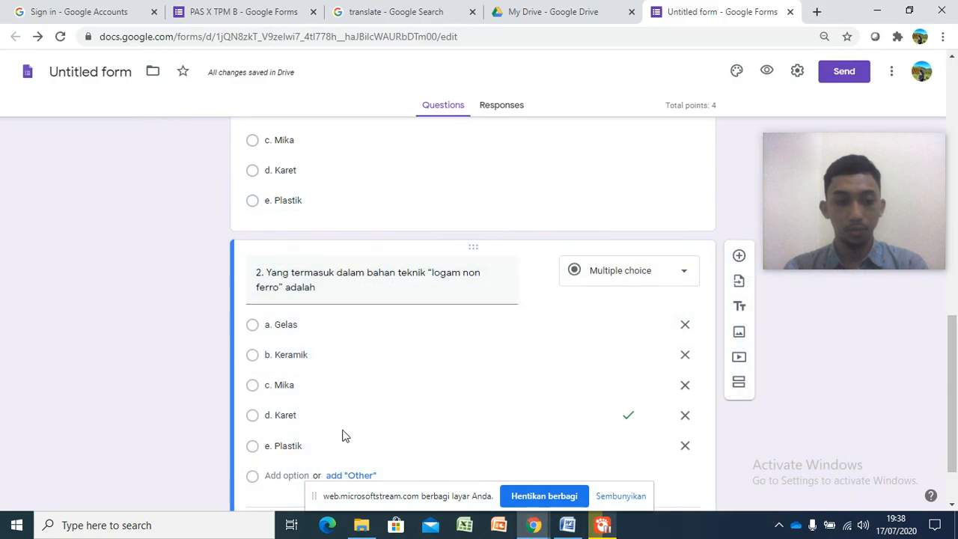
triple_click(296, 324)
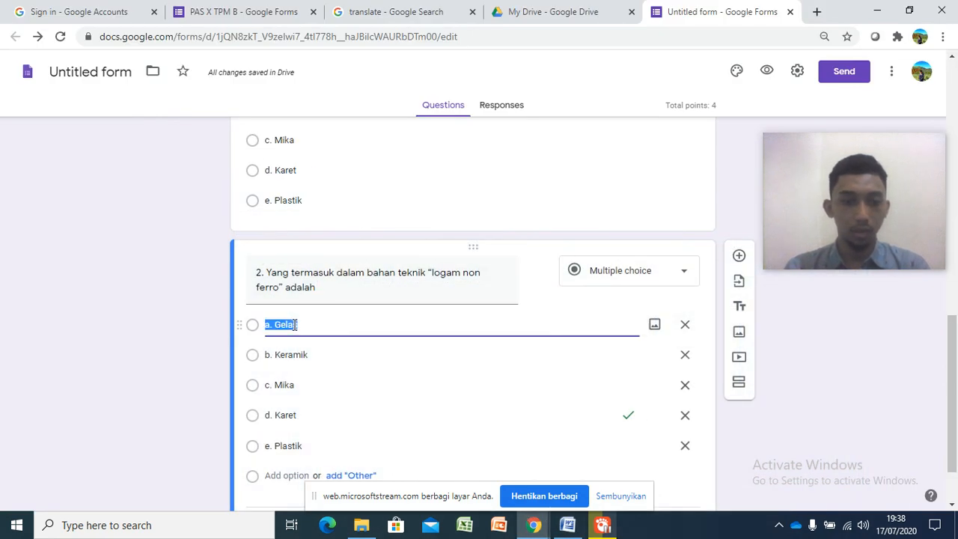
left_click(310, 324)
key("BackSpace")
key("BackSpace")
type("Besi Tuang")
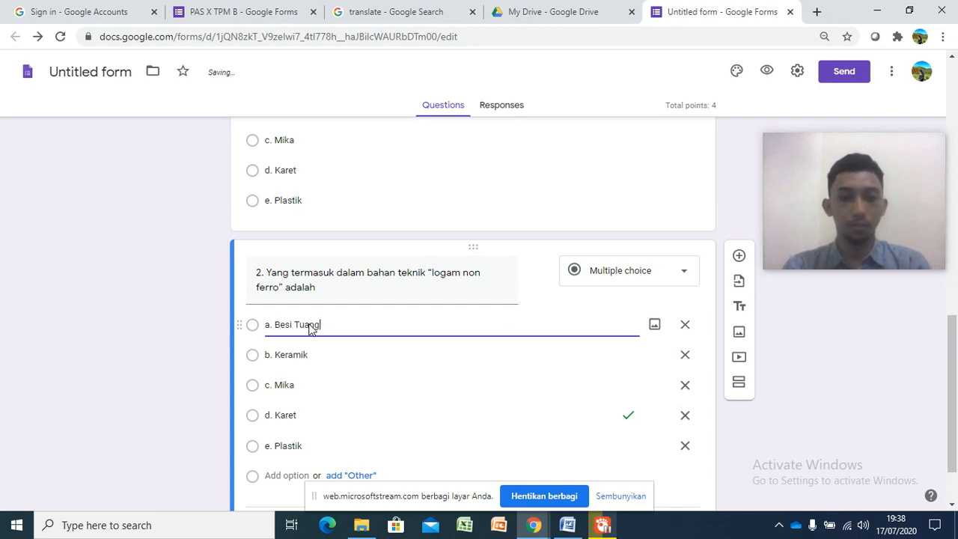
Change question 2's second answer option to "b. Besi Tempa", copying Besi Tempa from the Word document.
left_click(533, 525)
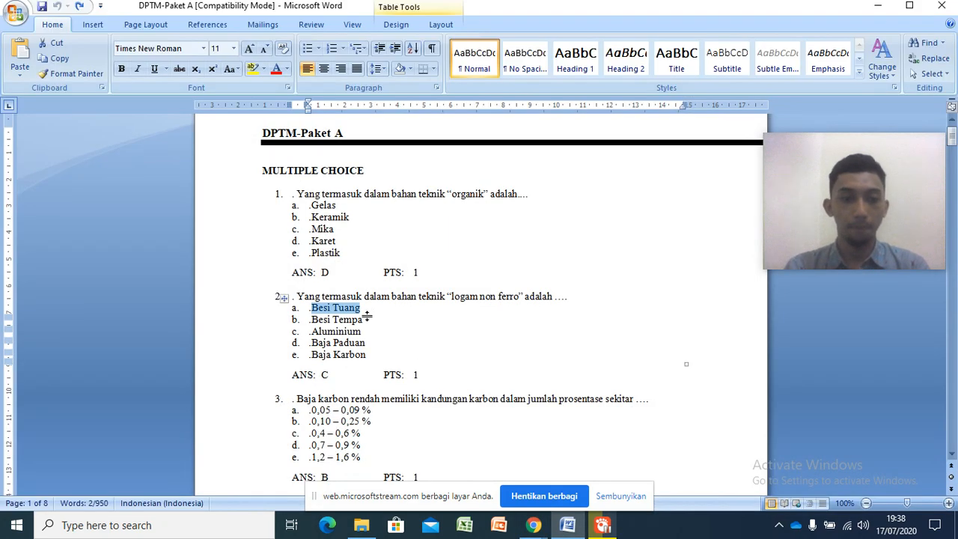
left_click_drag(368, 322, 311, 320)
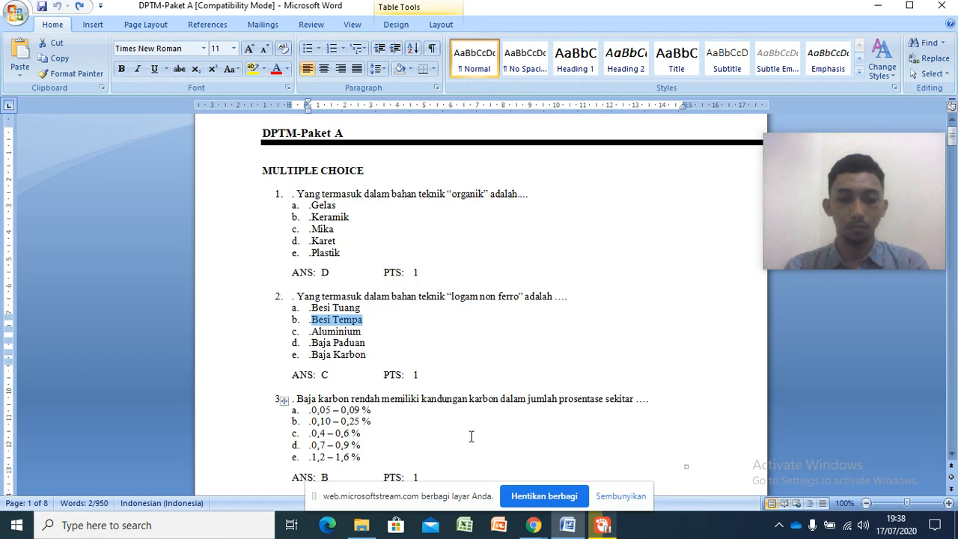
left_click(569, 526)
left_click(322, 355)
double_click(292, 356)
type("Besi Tempa")
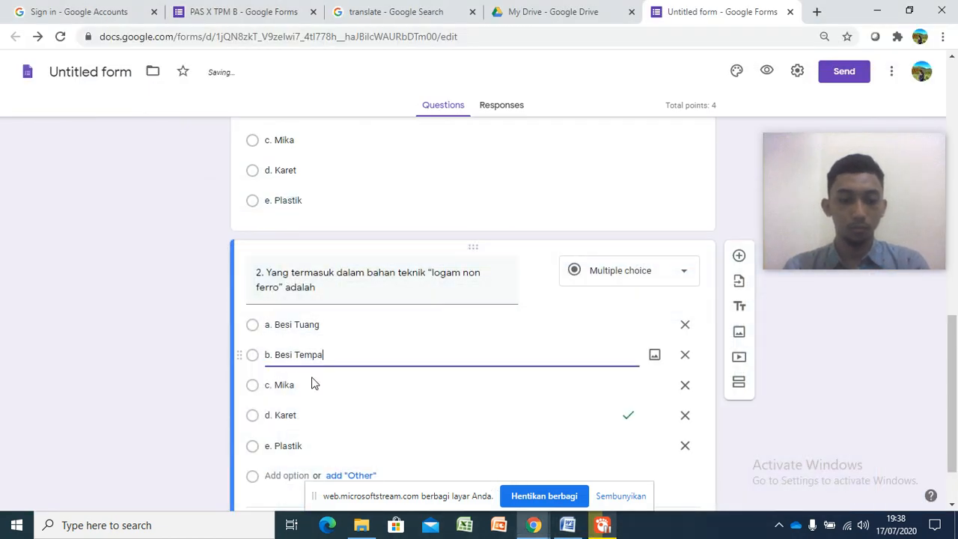
Change question 2's third answer option to "c. Aluminium", copying Aluminium from the Word document.
left_click(568, 526)
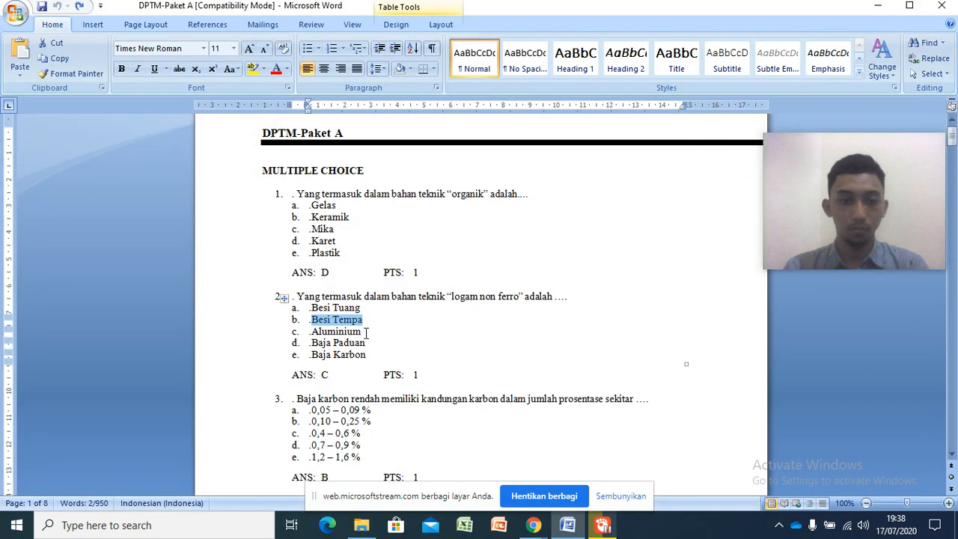
double_click(356, 335)
key("ctrl+c")
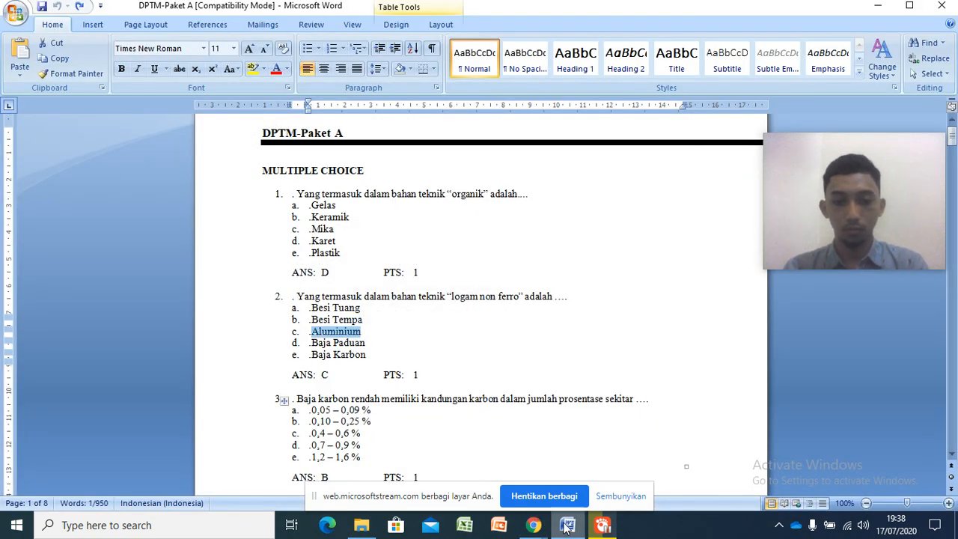
left_click(533, 525)
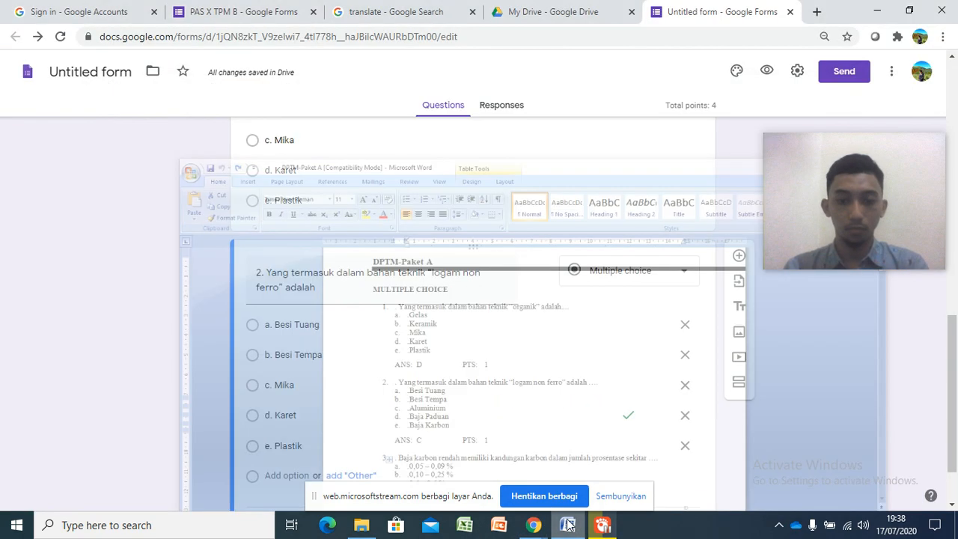
triple_click(288, 385)
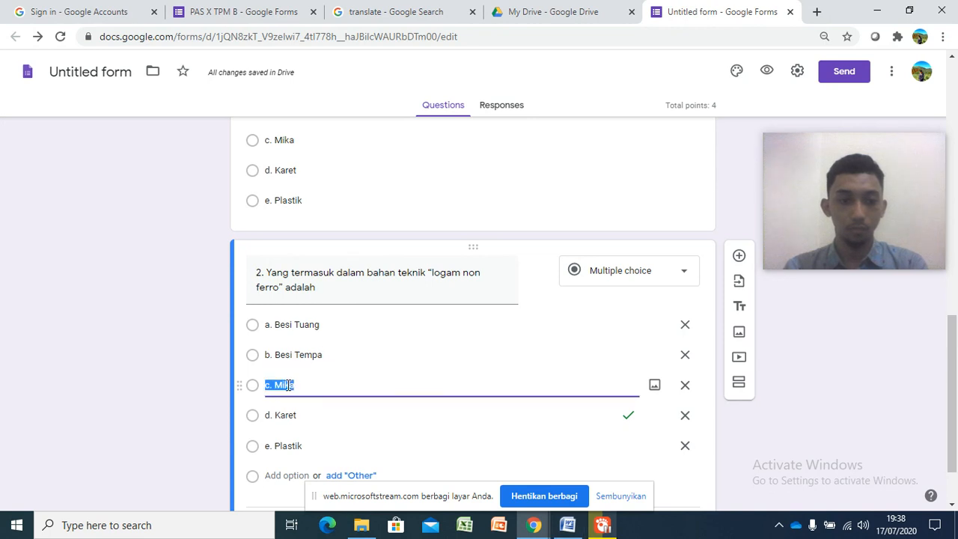
left_click(295, 384)
key("BackSpace")
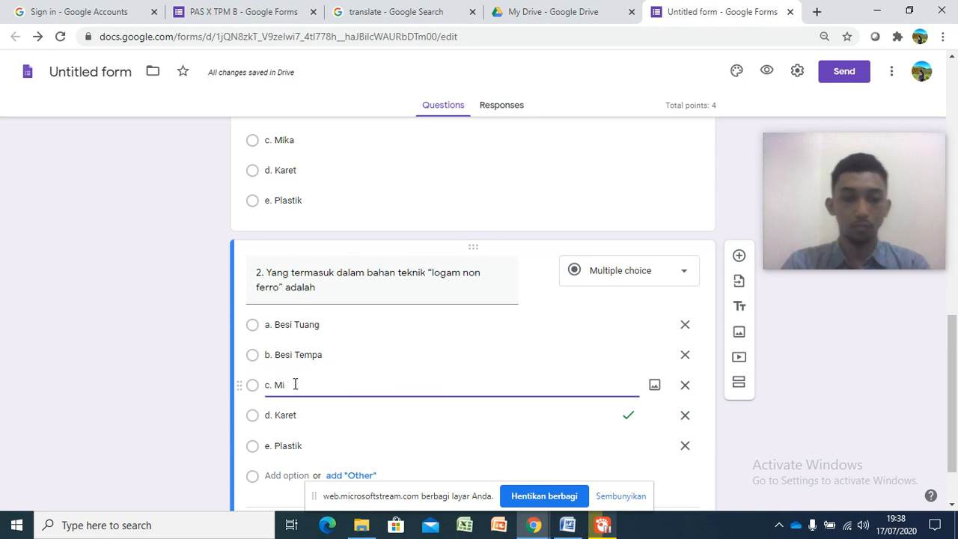
key("ctrl+v")
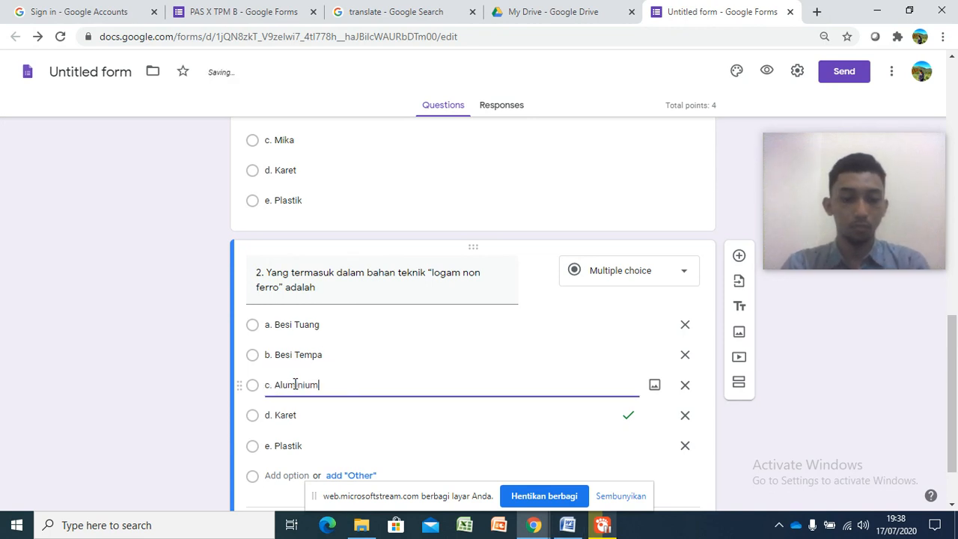
Change question 2's fourth answer option to "d. Baja Paduan", copying Baja Paduan from the Word document.
left_click(573, 530)
left_click_drag(366, 343, 311, 343)
key("ctrl+c")
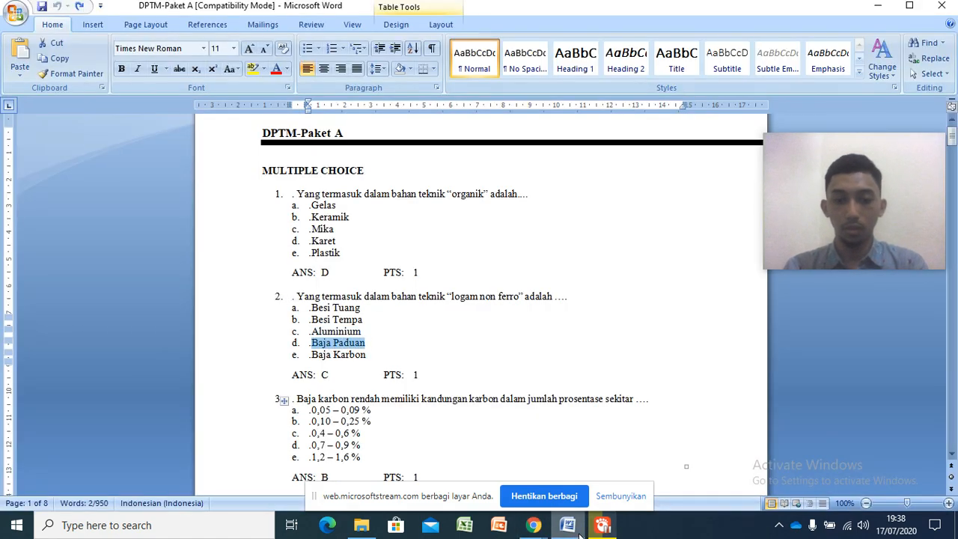
left_click(578, 530)
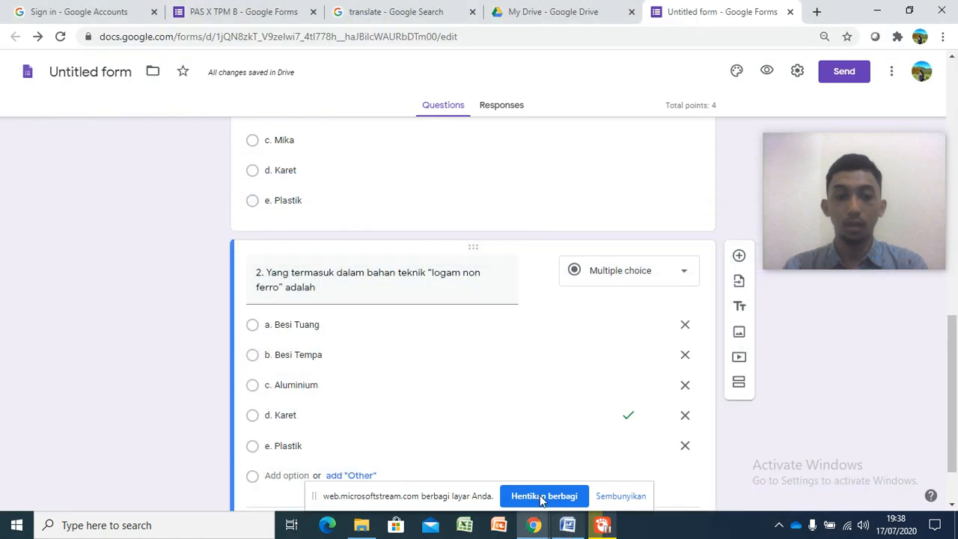
triple_click(300, 415)
left_click(300, 416)
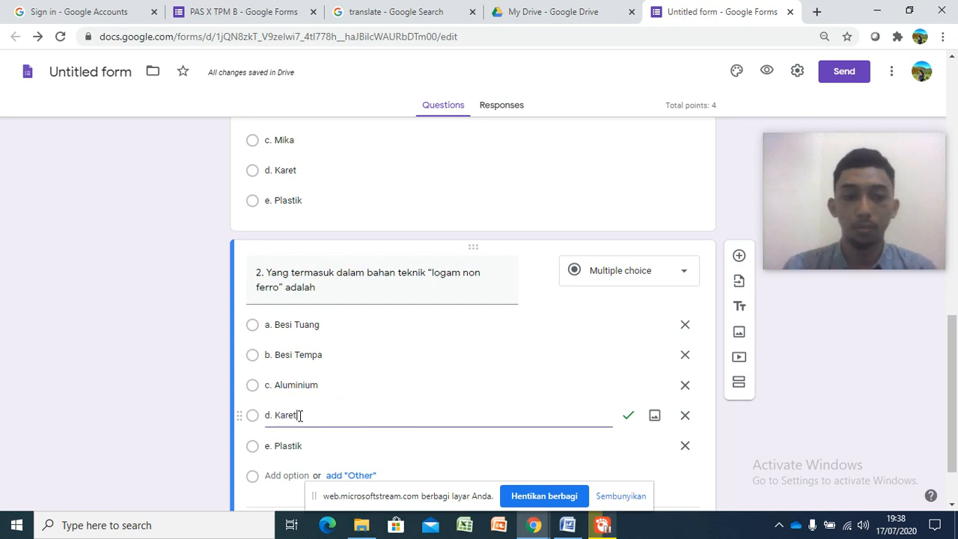
key("ctrl+v")
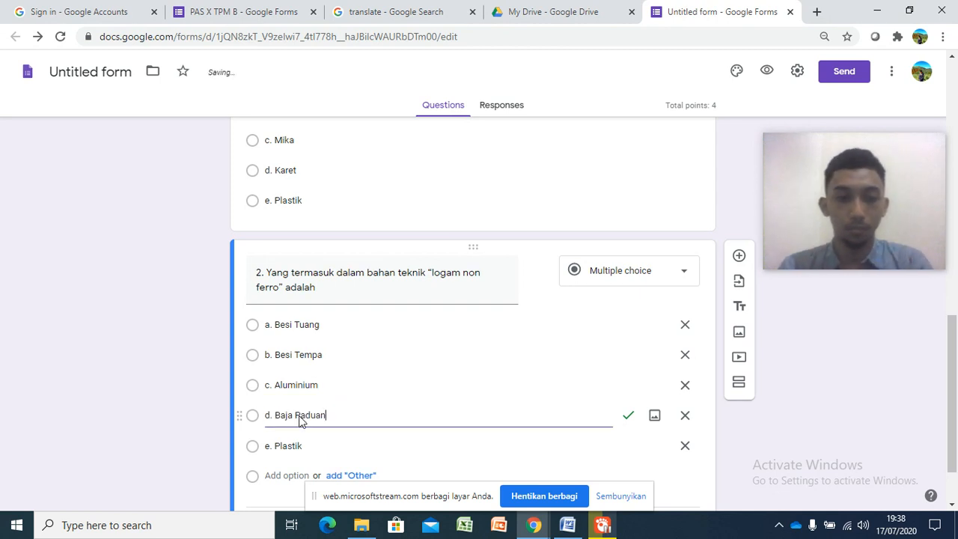
Change question 2's fifth answer option to "e. Baja Karbon", copying Baja Karbon from the Word document.
left_click(568, 524)
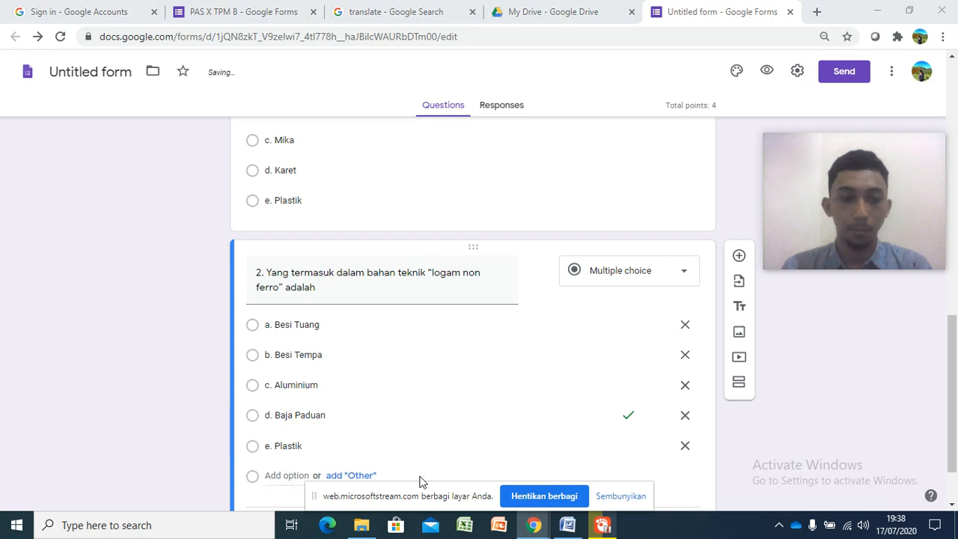
left_click(568, 524)
left_click_drag(366, 355, 324, 357)
key("ctrl+c")
left_click(533, 524)
triple_click(309, 445)
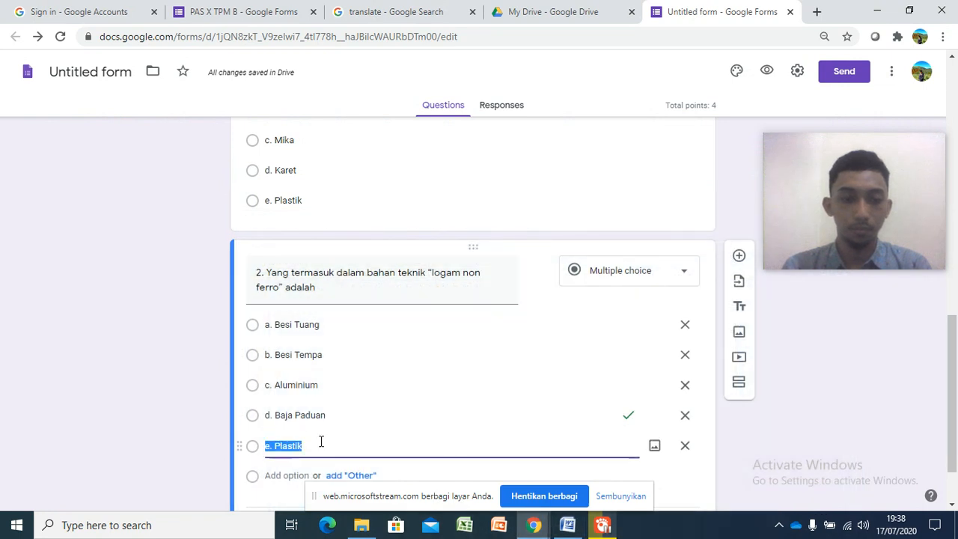
left_click(321, 442)
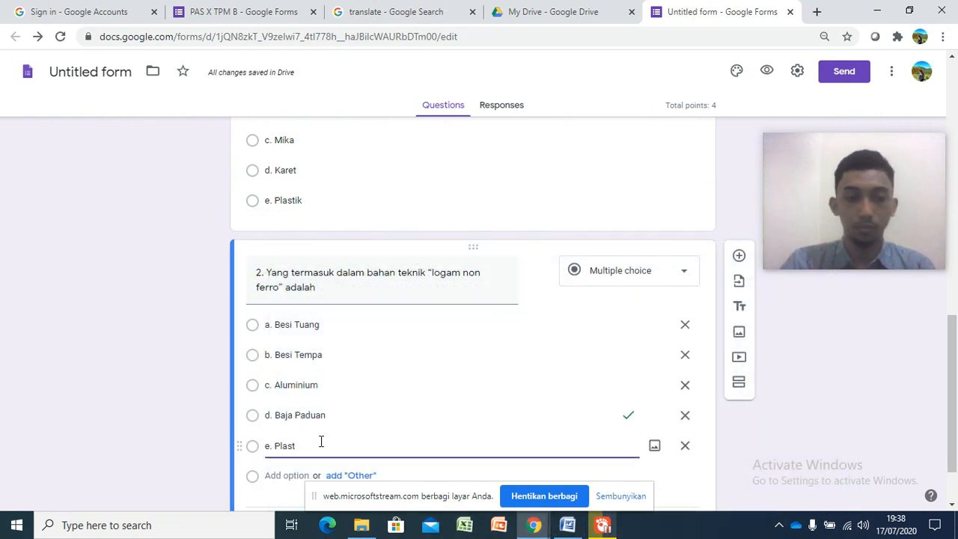
key("ctrl+v")
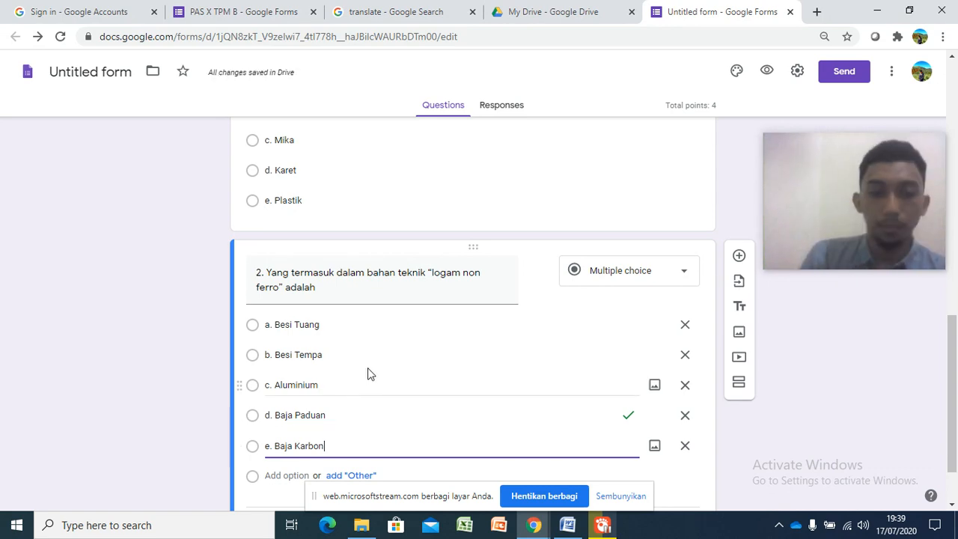
Check question 2's answer in the Word document and mark only "c. Aluminium" as correct in its answer key.
left_click(569, 526)
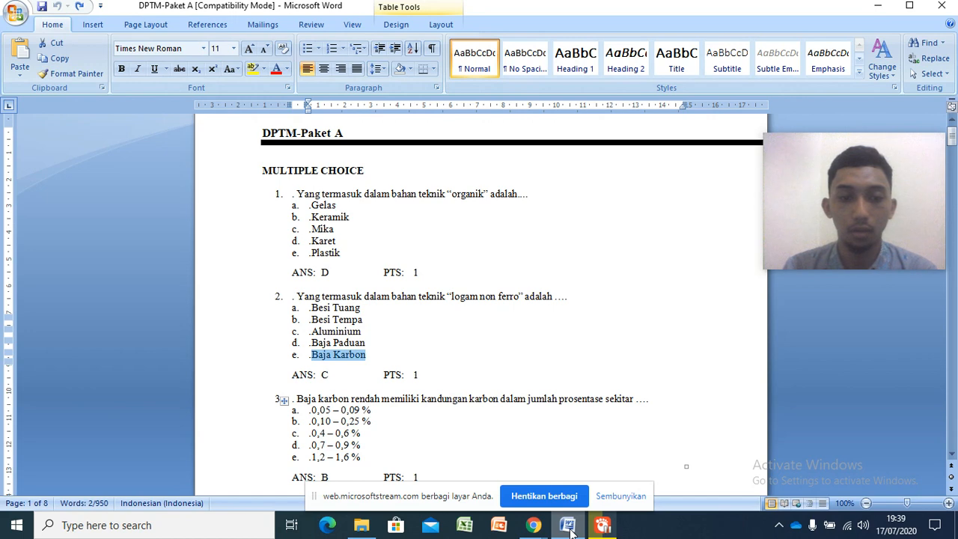
left_click(568, 526)
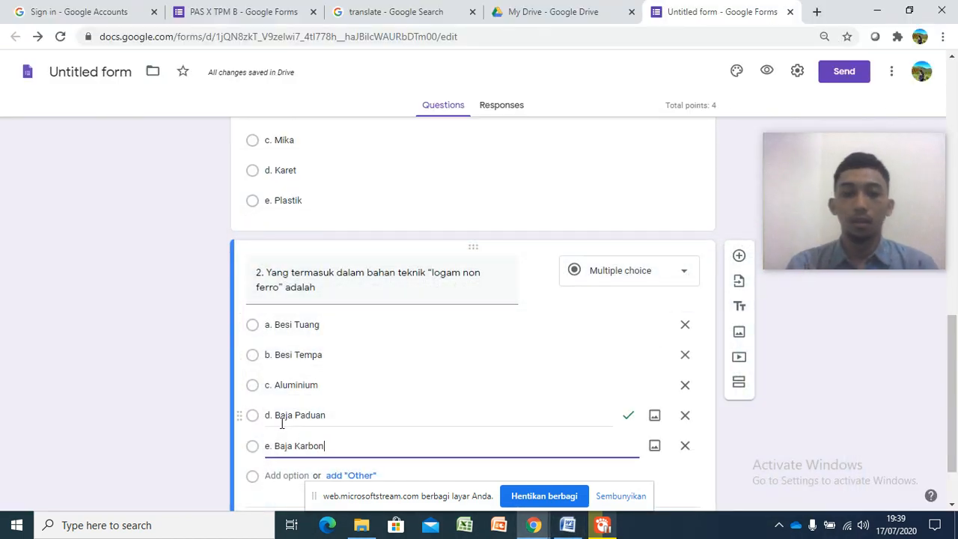
scroll(286, 395, "down", 1)
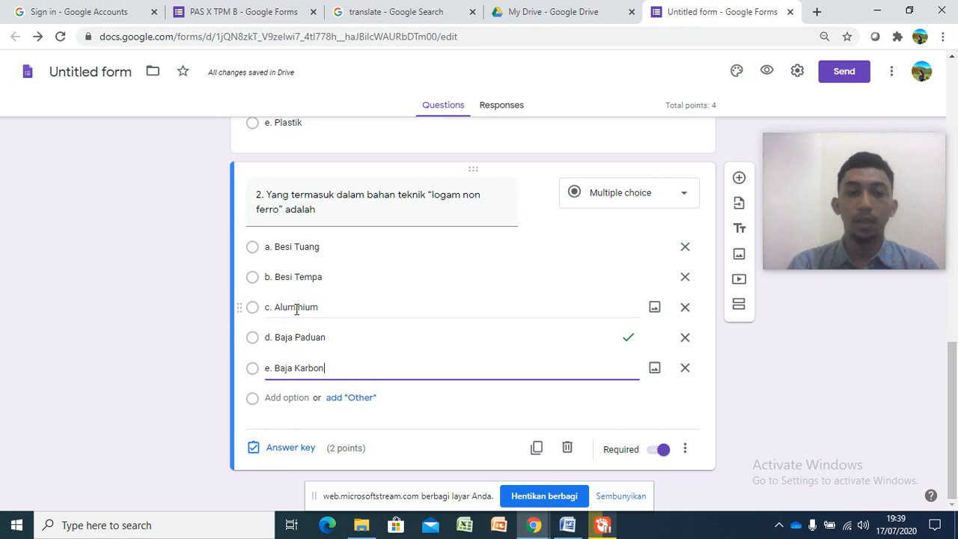
left_click(627, 339)
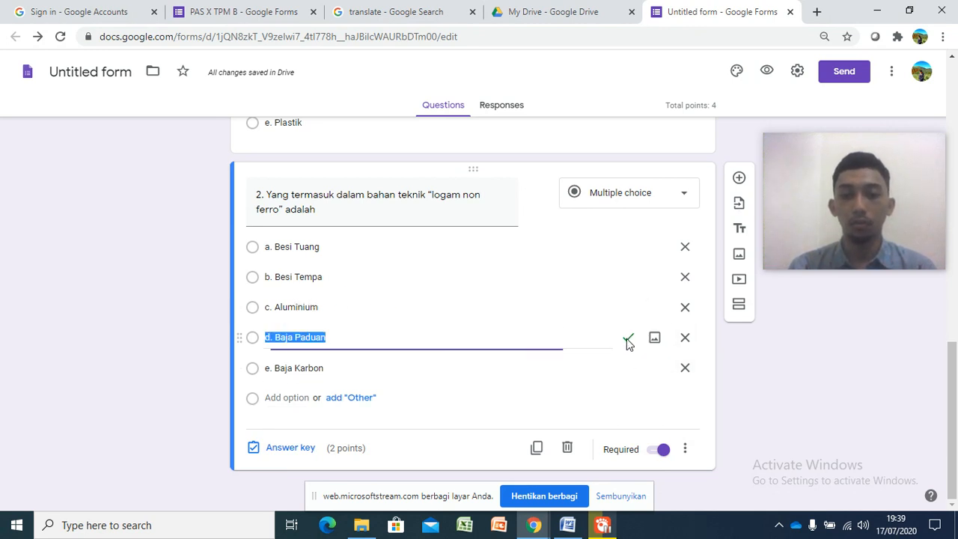
left_click(289, 449)
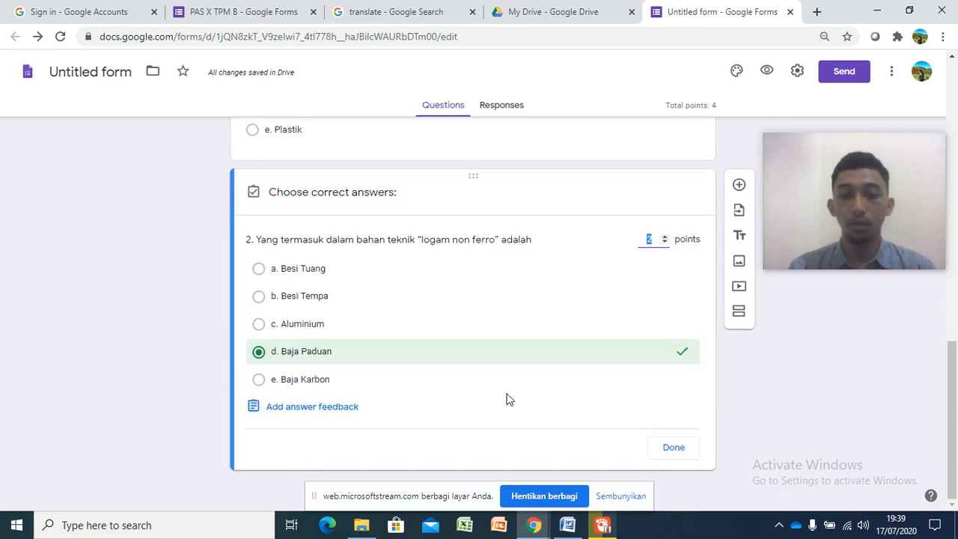
left_click(675, 355)
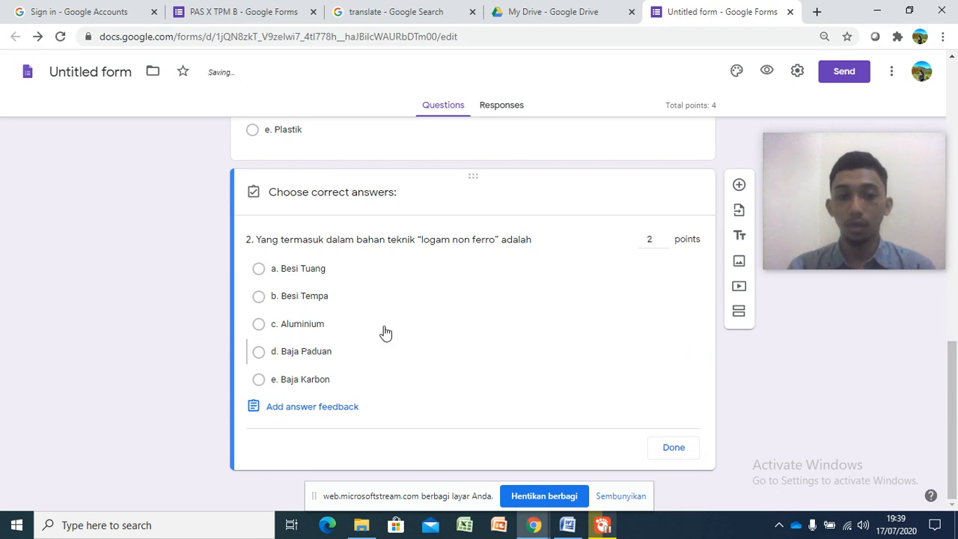
left_click(513, 328)
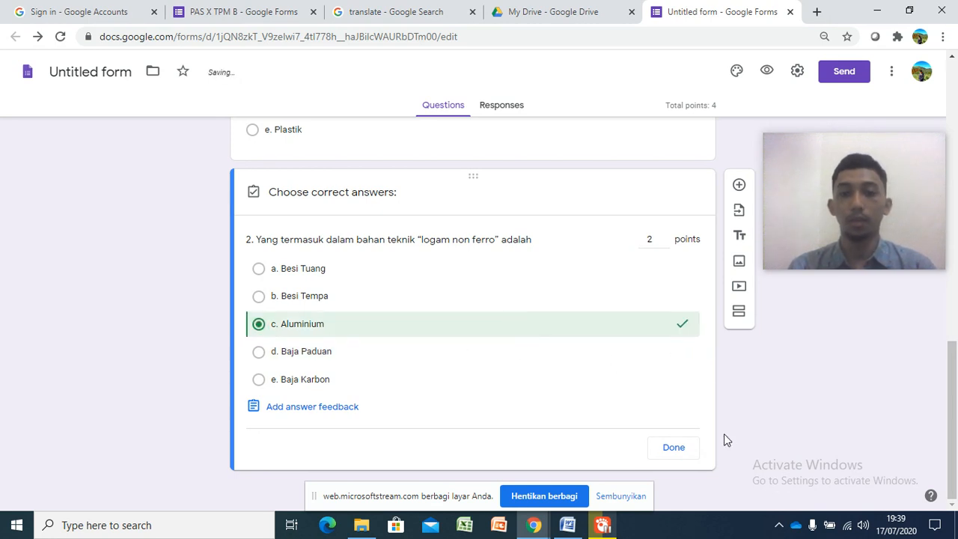
left_click(678, 450)
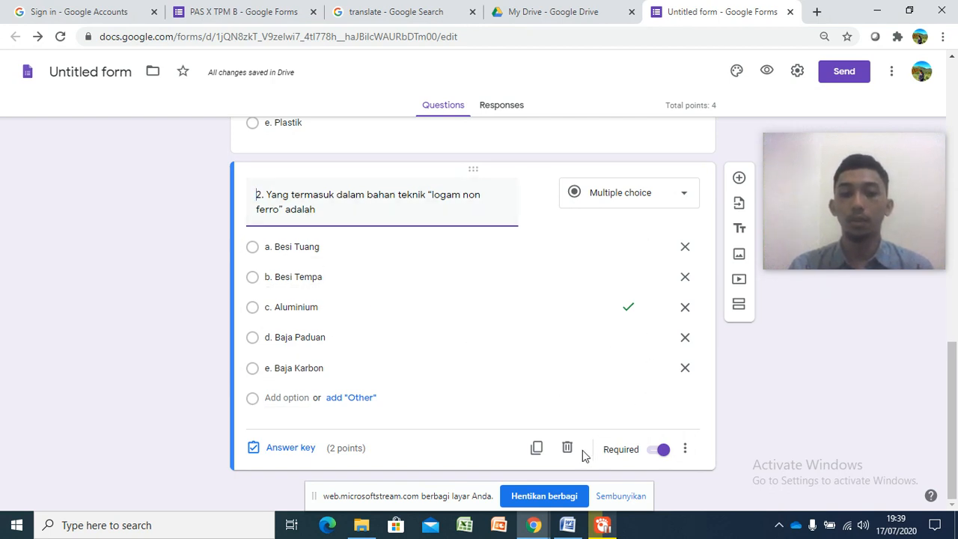
Duplicate question 2 and replace the copy's text with "3. karbon rendah memiliki kandungan karbon dalam jumlah prosentase sekitar", copied from the Word document.
left_click(536, 449)
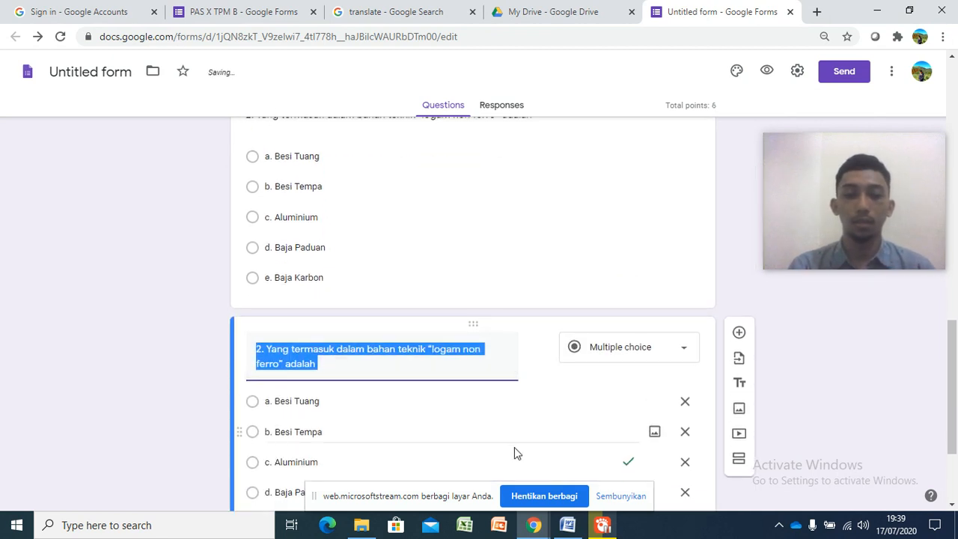
type("3.")
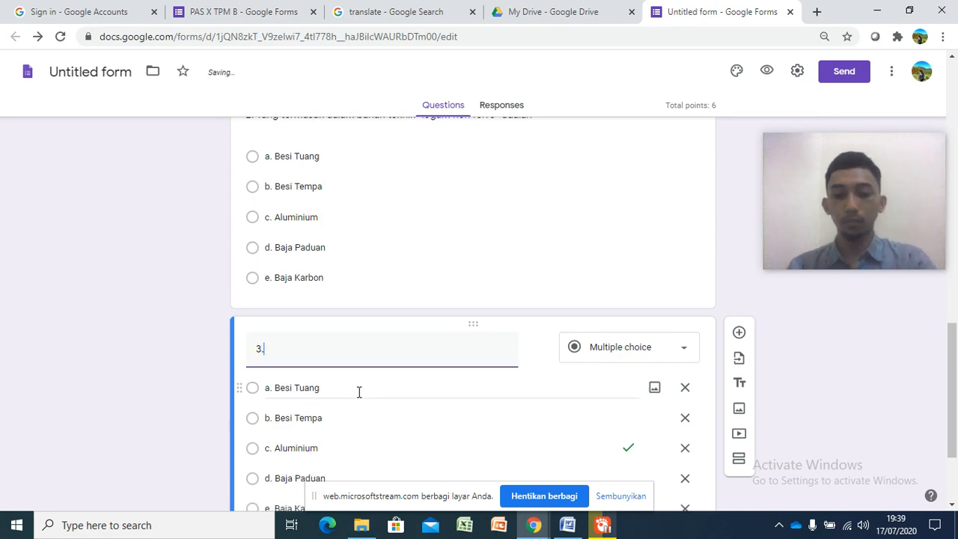
left_click(567, 525)
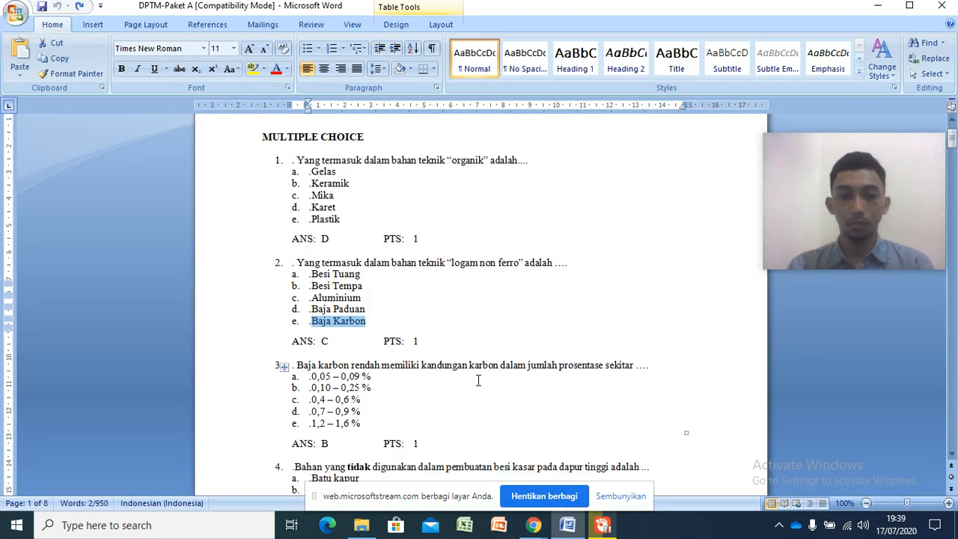
left_click_drag(298, 367, 635, 371)
key("ctrl+c")
key("alt+Tab")
key("ctrl+v")
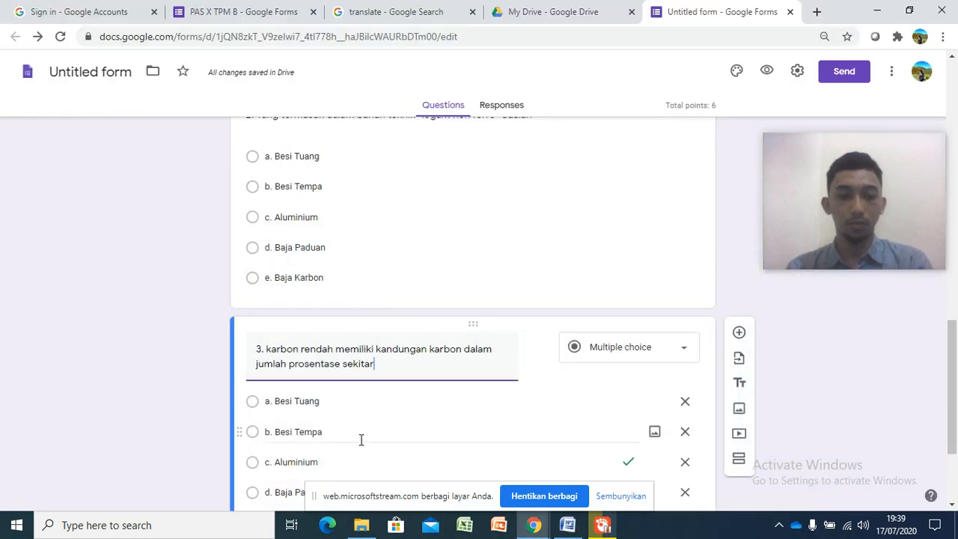
Change question 3's first answer option to "a.0,05 – 0,09 %", copying the percentage range from the Word document.
left_click(557, 524)
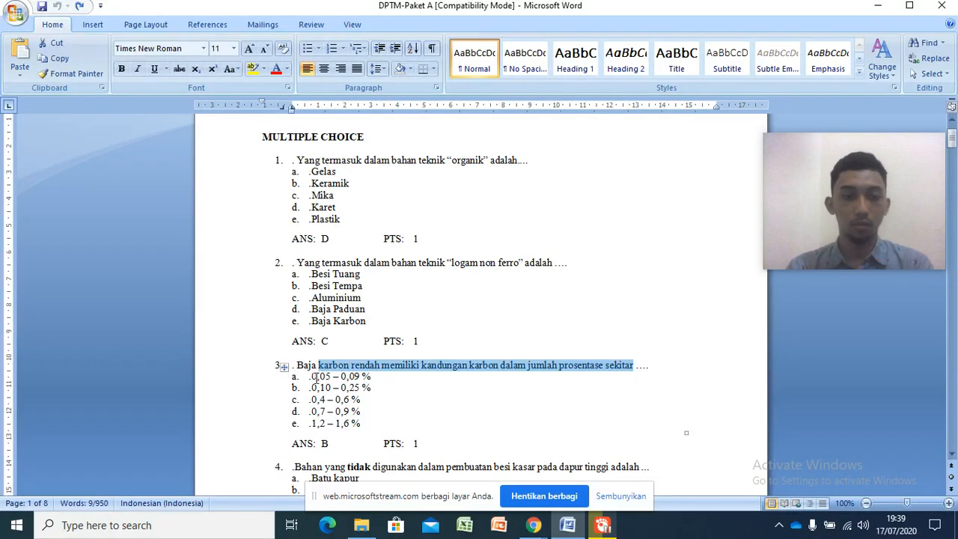
left_click_drag(312, 377, 370, 378)
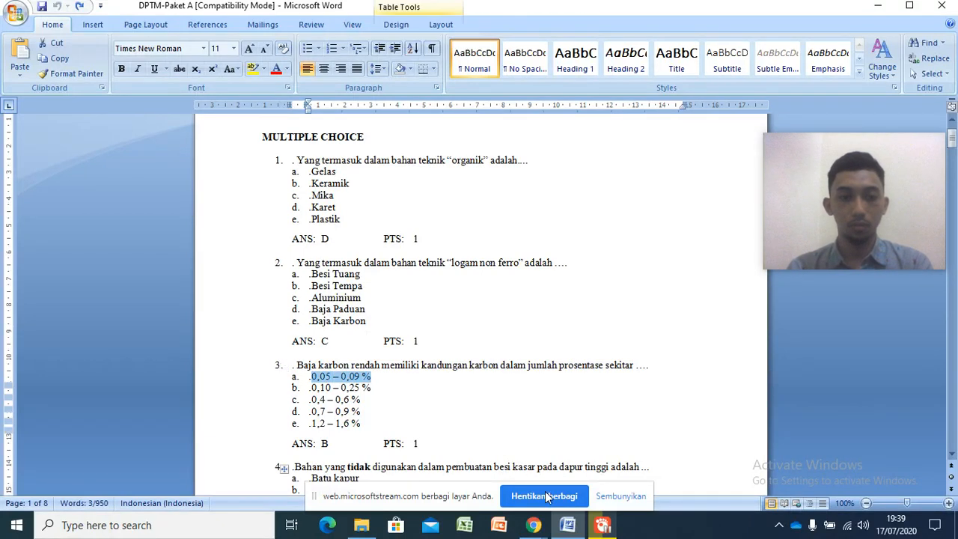
left_click(533, 524)
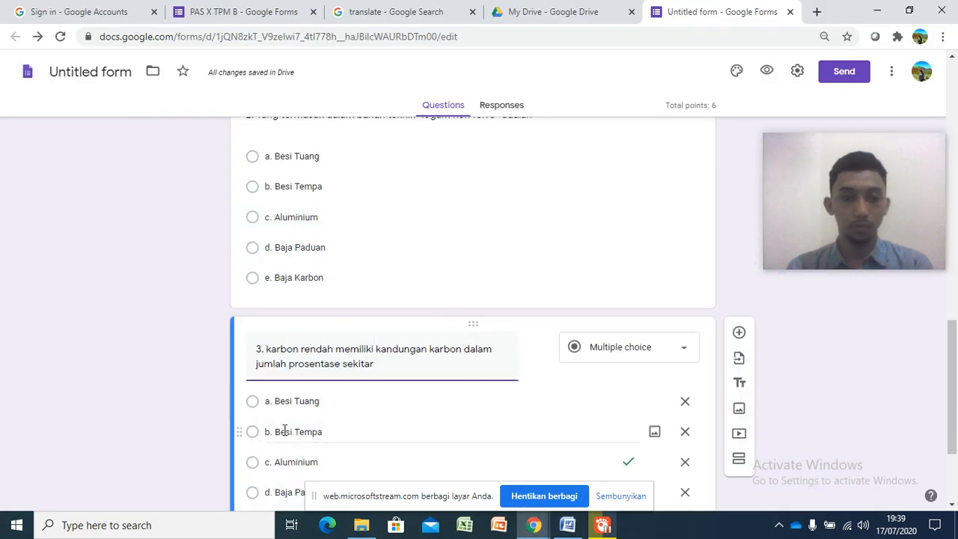
left_click(278, 405)
left_click(321, 402)
left_click_drag(320, 402, 278, 405)
type("0,05 - 0,09 %")
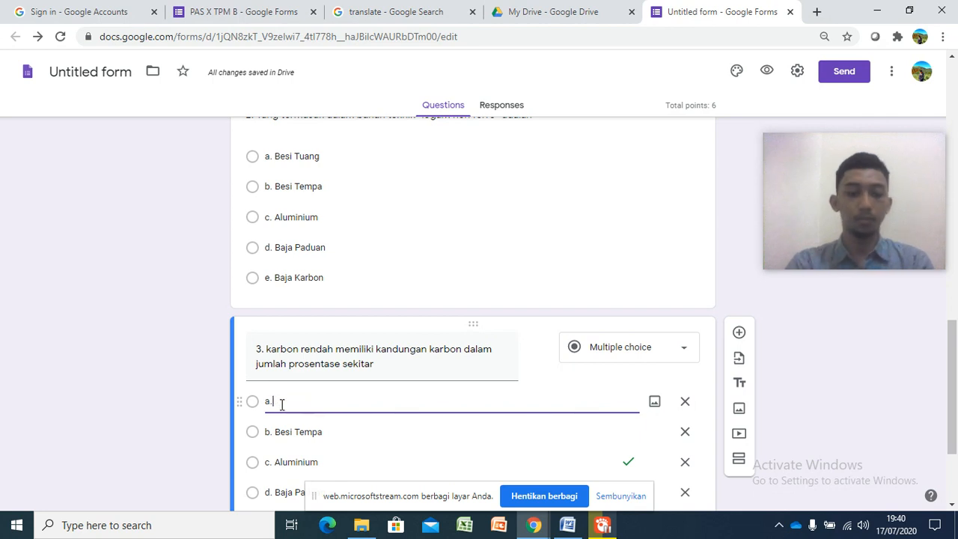
Change question 3's second answer option to "b. 0,10 – 0,25 %", copying the percentage range from the Word document.
left_click(568, 525)
left_click_drag(372, 389, 322, 389)
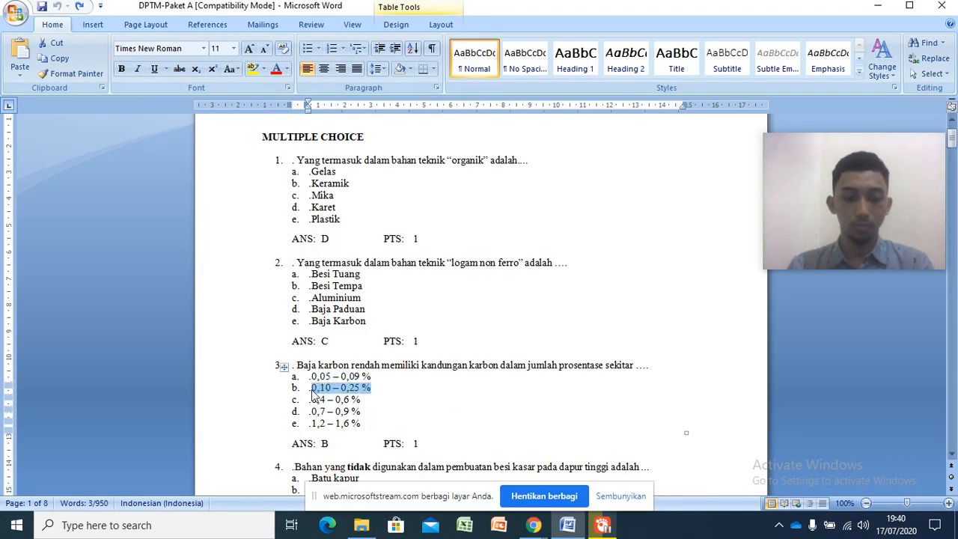
key("alt+Tab")
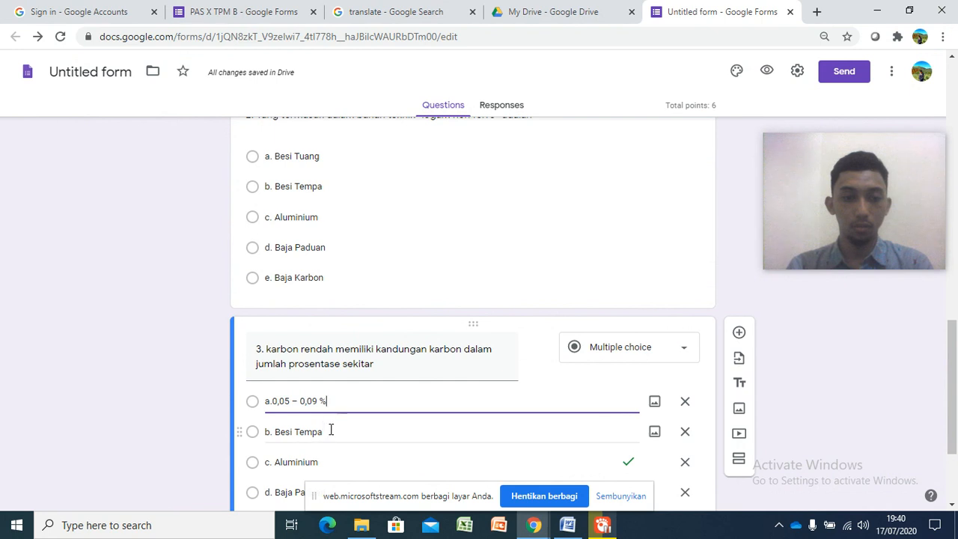
left_click(322, 432)
left_click(295, 433)
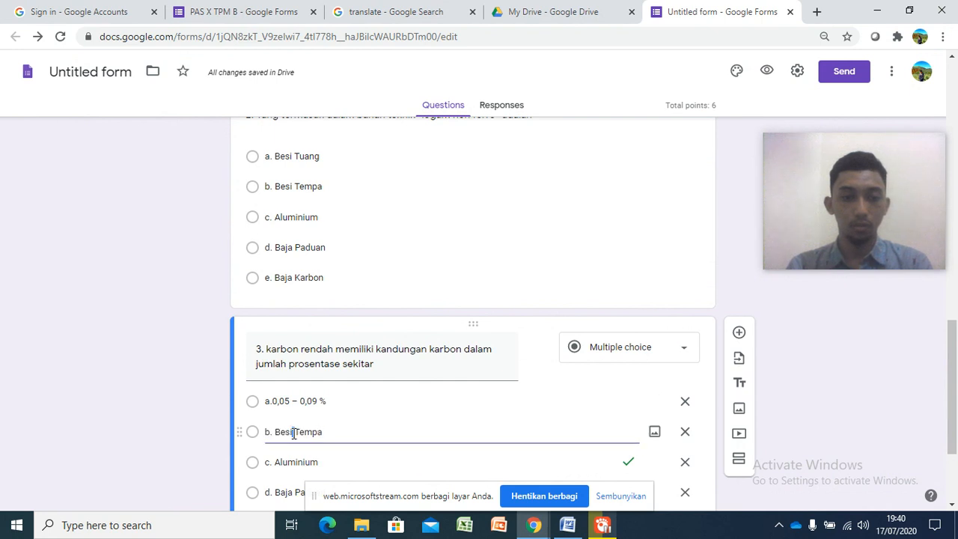
double_click(318, 434)
key("BackSpace")
key("BackSpace")
key("BackSpace")
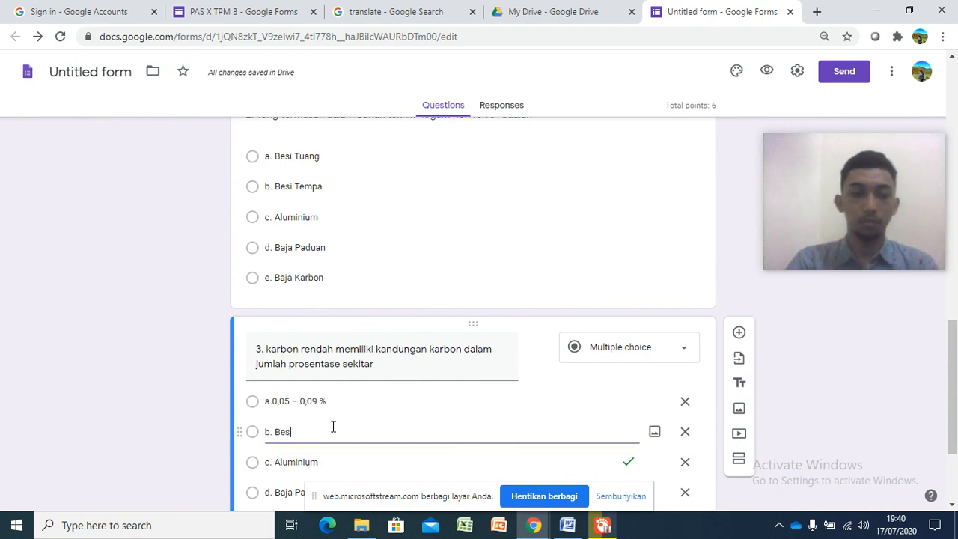
key("ctrl+v")
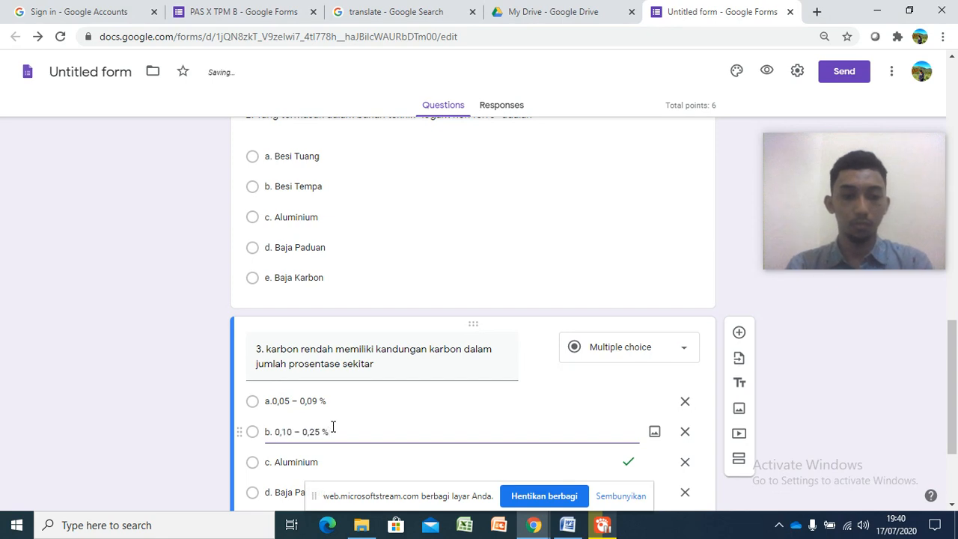
Change question 3's third answer option to "c. 0,4 – 0,6 %", copying the percentage range from the Word document.
left_click(567, 528)
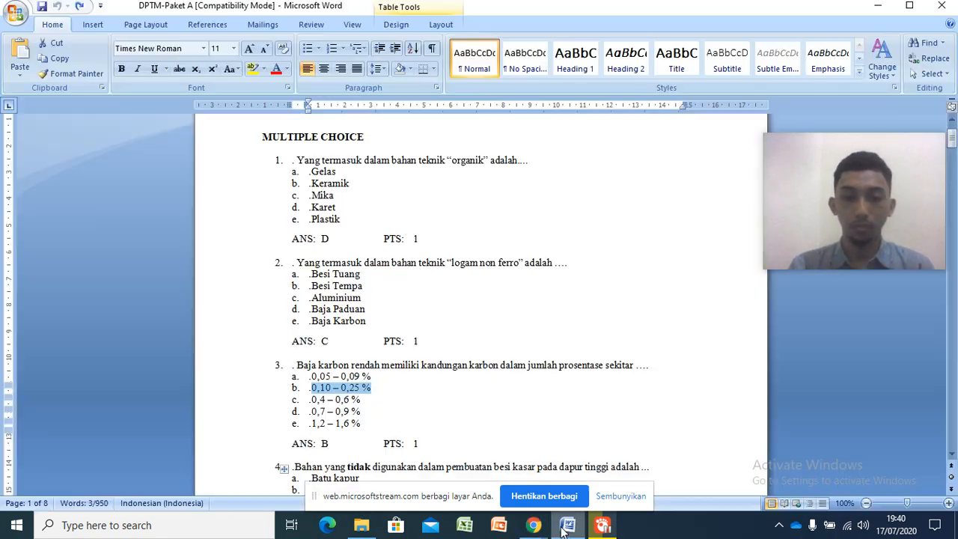
left_click_drag(368, 402, 320, 401)
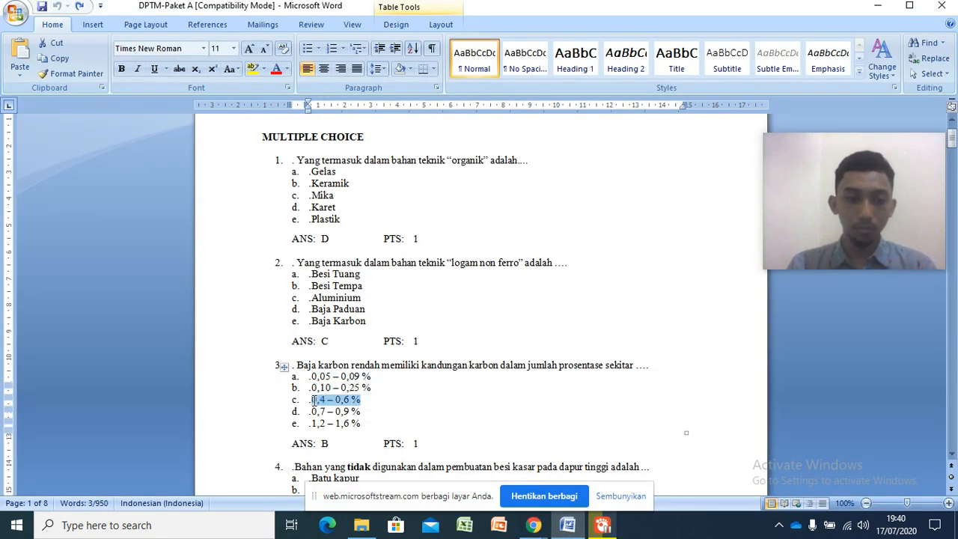
left_click(531, 522)
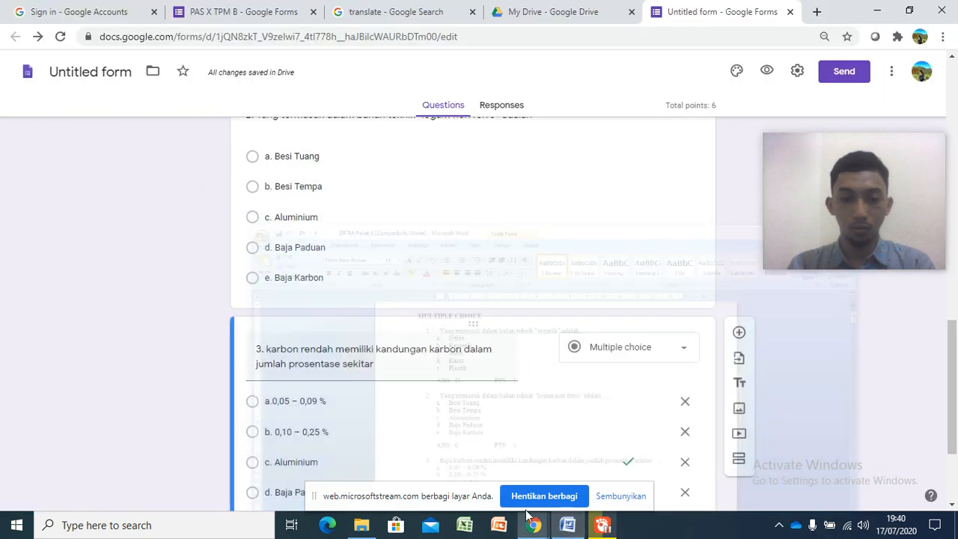
triple_click(340, 461)
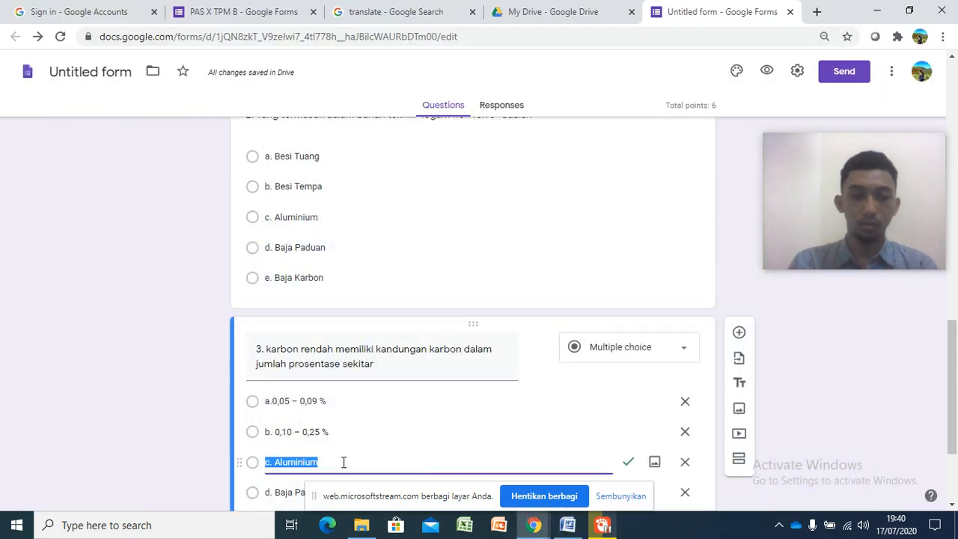
left_click(343, 462)
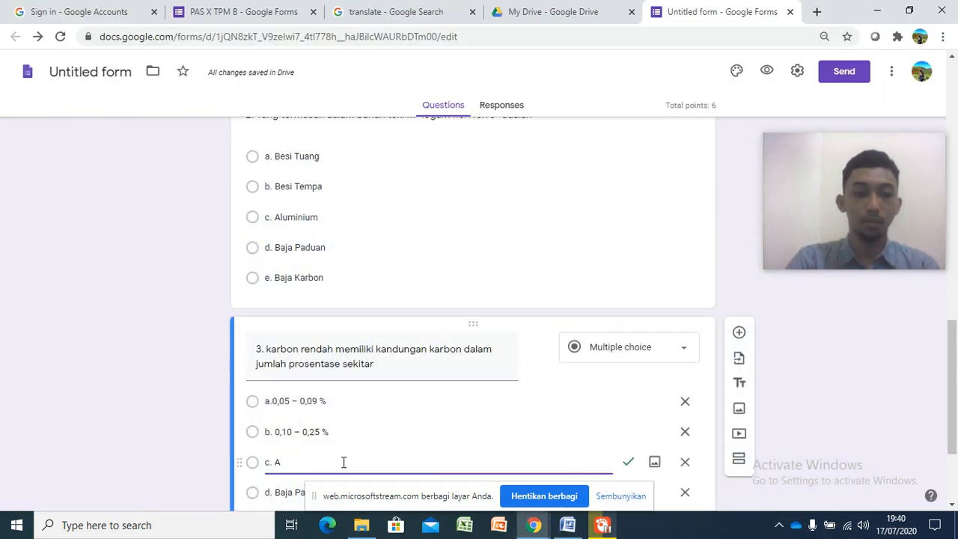
key("ctrl+v")
Change question 3's fourth answer option to "d. 0,7 – 0,9 %", copying the percentage range from the Word document.
scroll(501, 437, "down", 1)
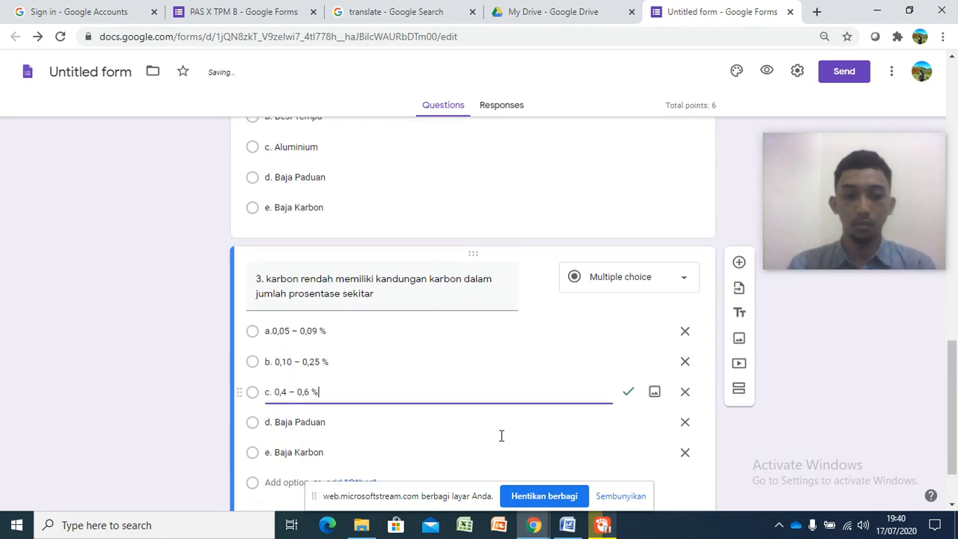
left_click(568, 525)
left_click_drag(367, 413, 312, 411)
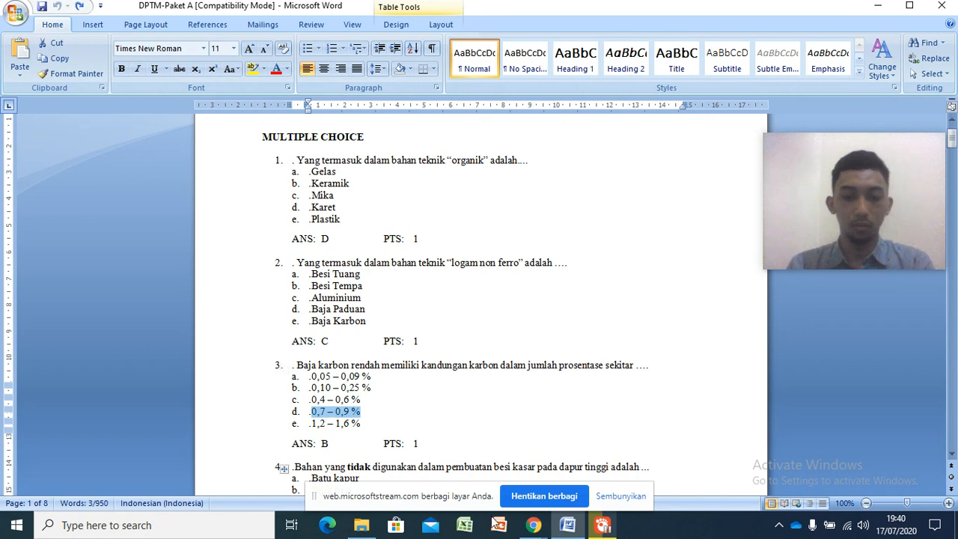
left_click(534, 525)
left_click(346, 423)
left_click(315, 423)
key("BackSpace")
key("BackSpace")
key("BackSpace")
key("BackSpace")
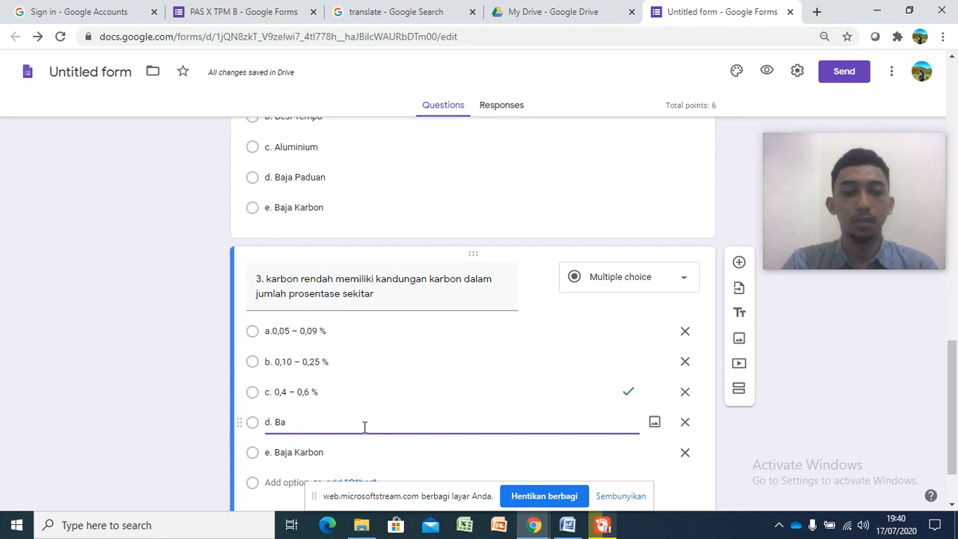
key("ctrl+v")
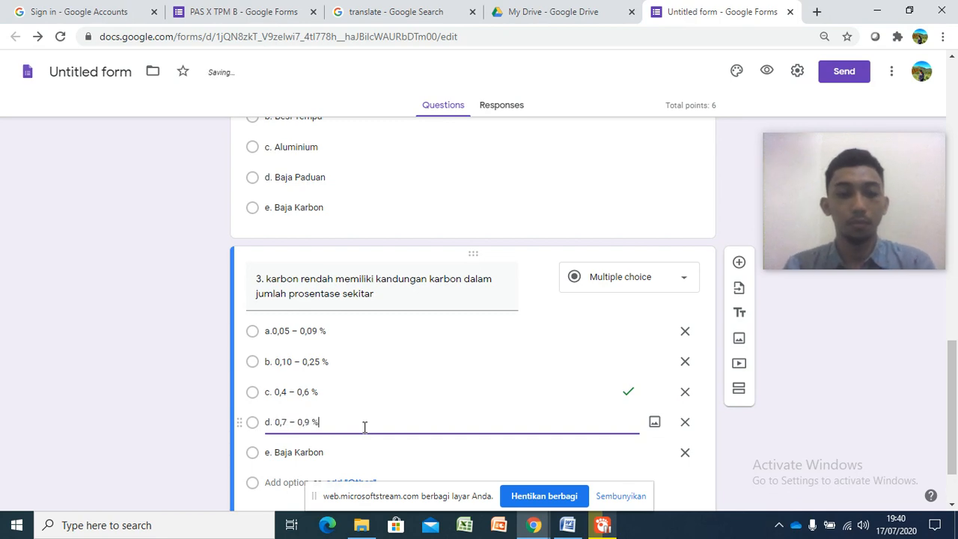
Change question 3's fifth answer option to "e. 1,2 – 1,6 %", copying the percentage range from the Word document.
left_click(567, 525)
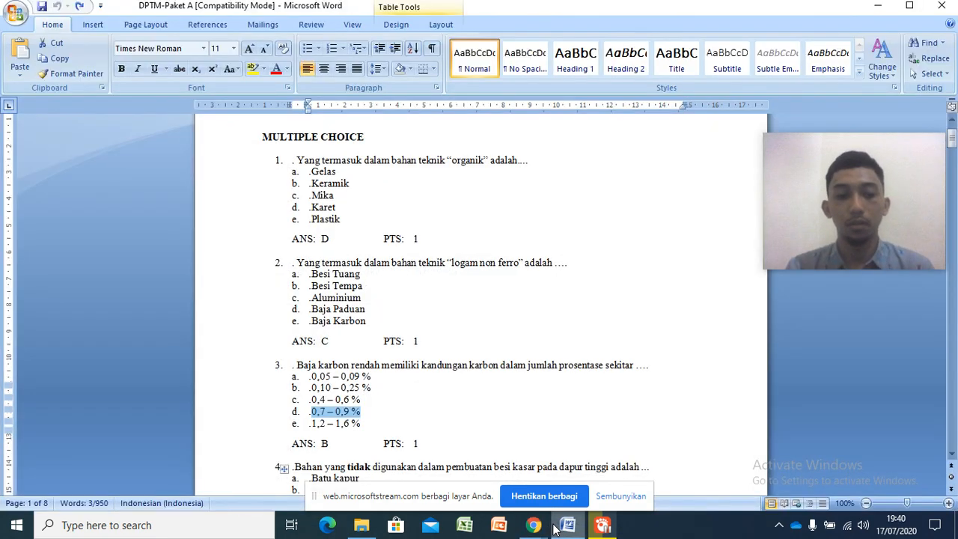
left_click_drag(369, 425, 325, 427)
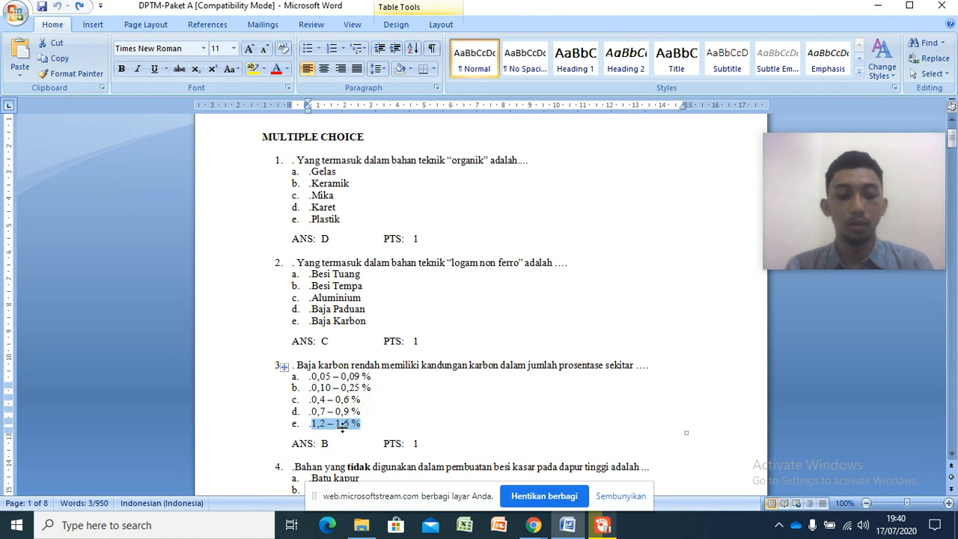
left_click(567, 525)
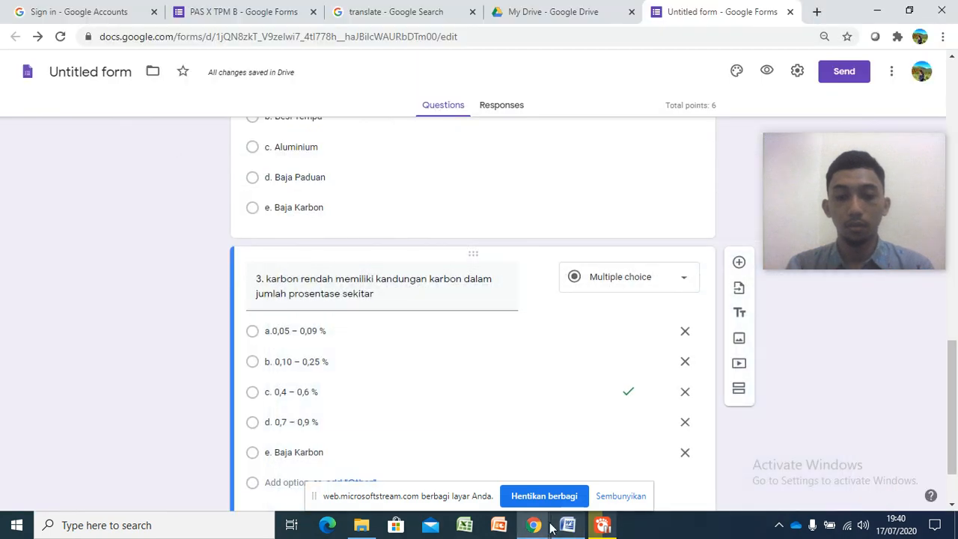
left_click(337, 451)
left_click(340, 455)
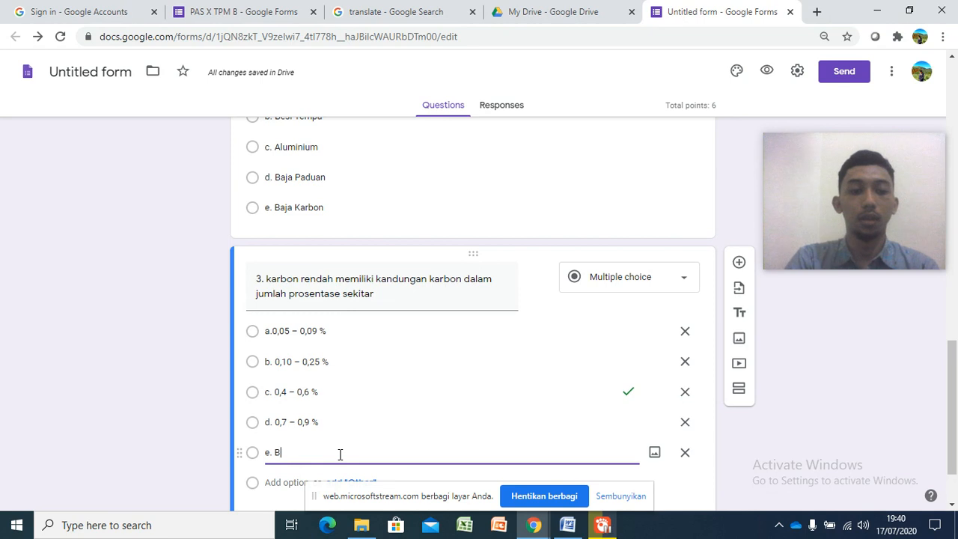
key("ctrl+v")
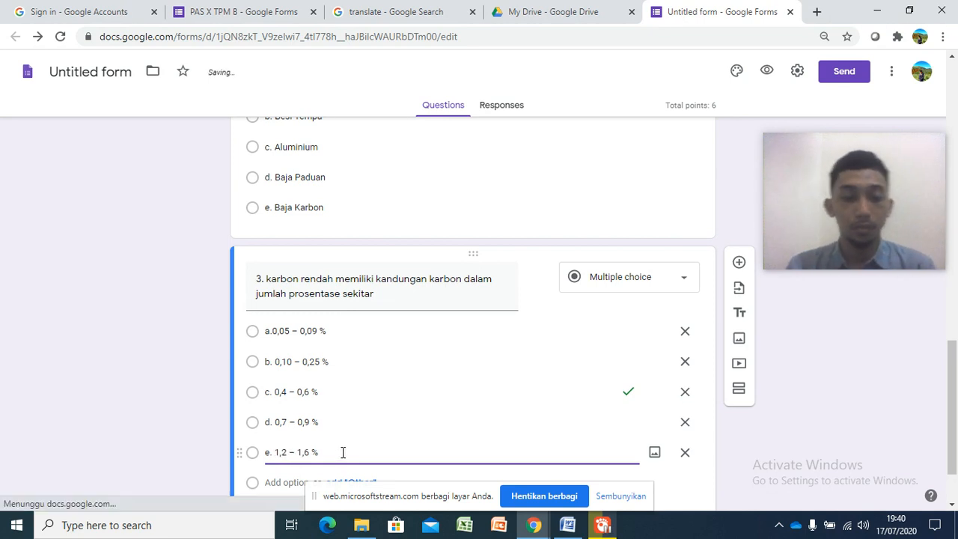
Mark "b. 0,10 – 0,25 %" as the correct answer in question 3's answer key.
scroll(588, 378, "down", 1)
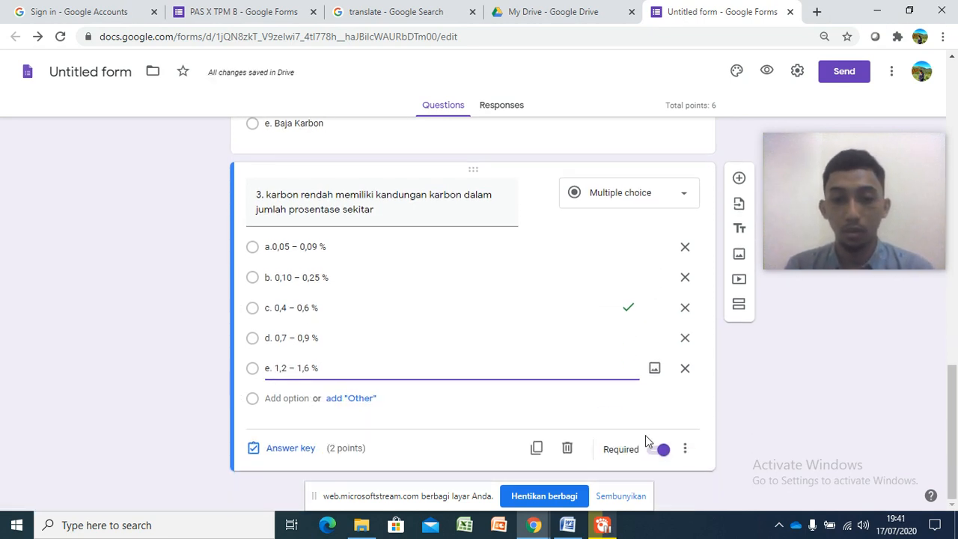
scroll(631, 286, "up", 2)
scroll(614, 390, "down", 2)
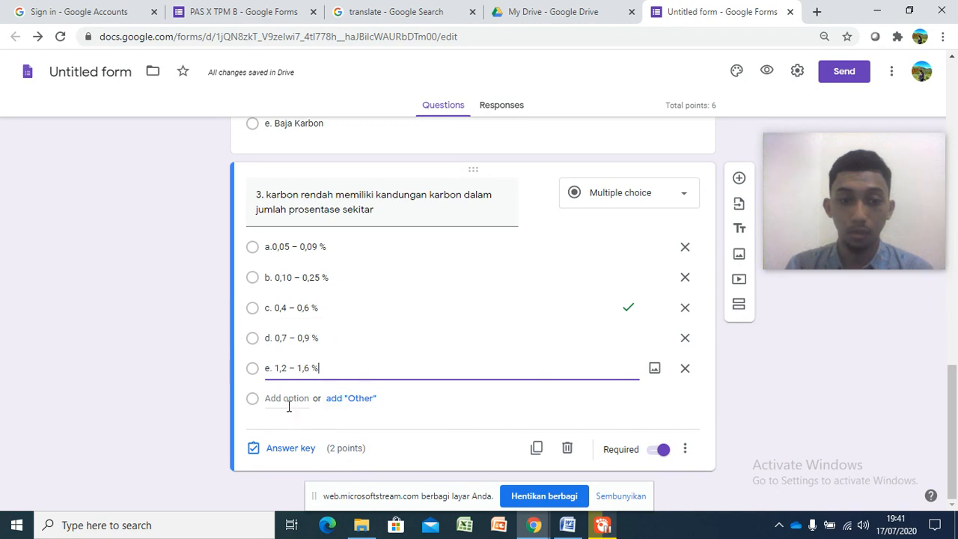
left_click(299, 448)
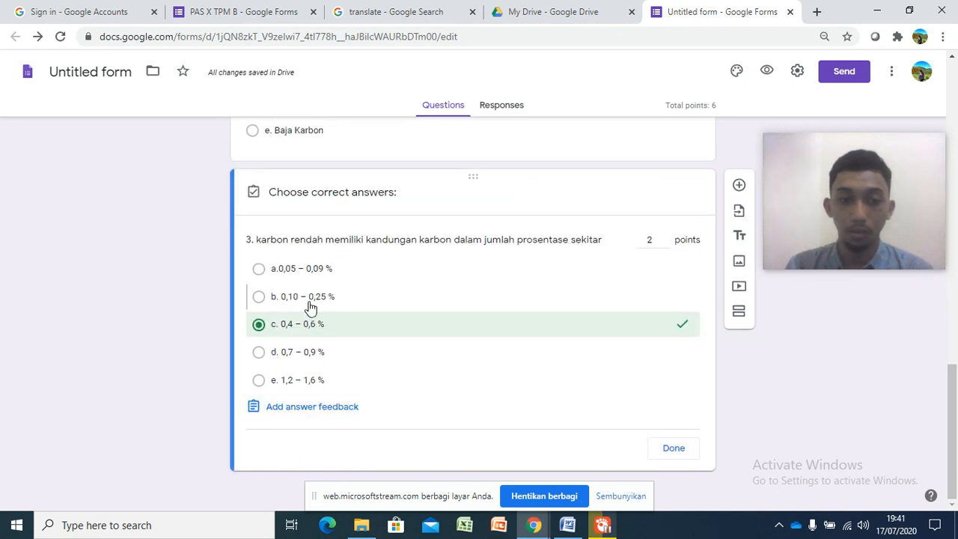
left_click(310, 299)
left_click(680, 325)
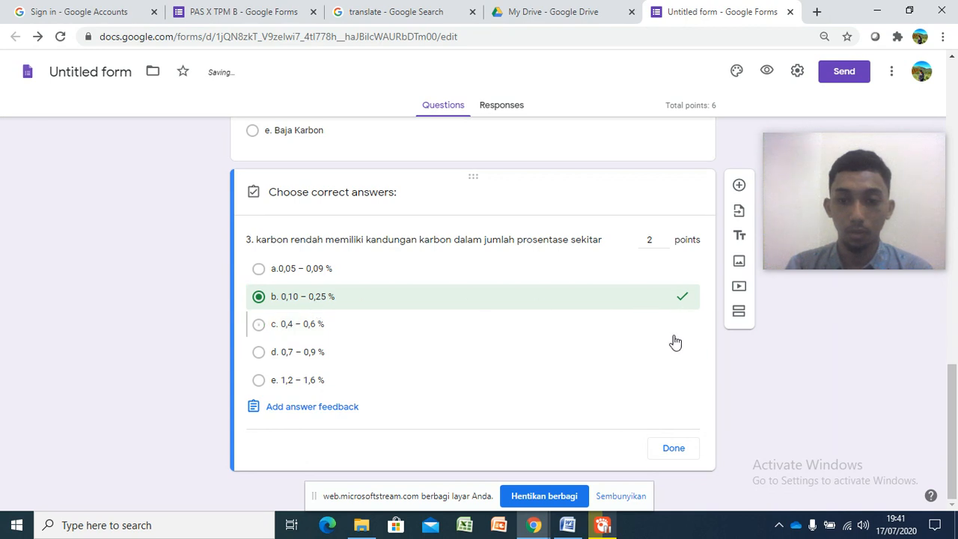
left_click(674, 448)
Review the options and marked correct answers of questions 1 to 3 in the form editor.
scroll(594, 363, "up", 6)
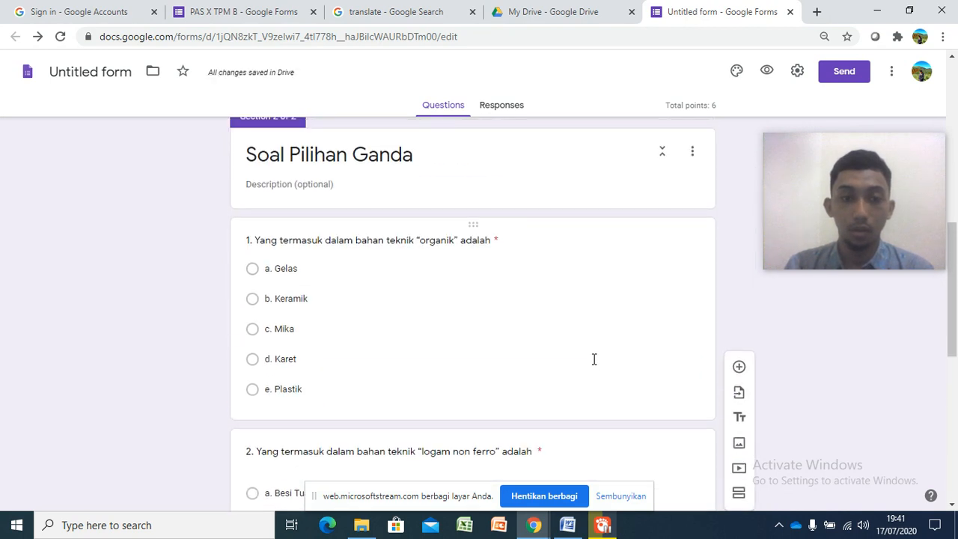
left_click(357, 320)
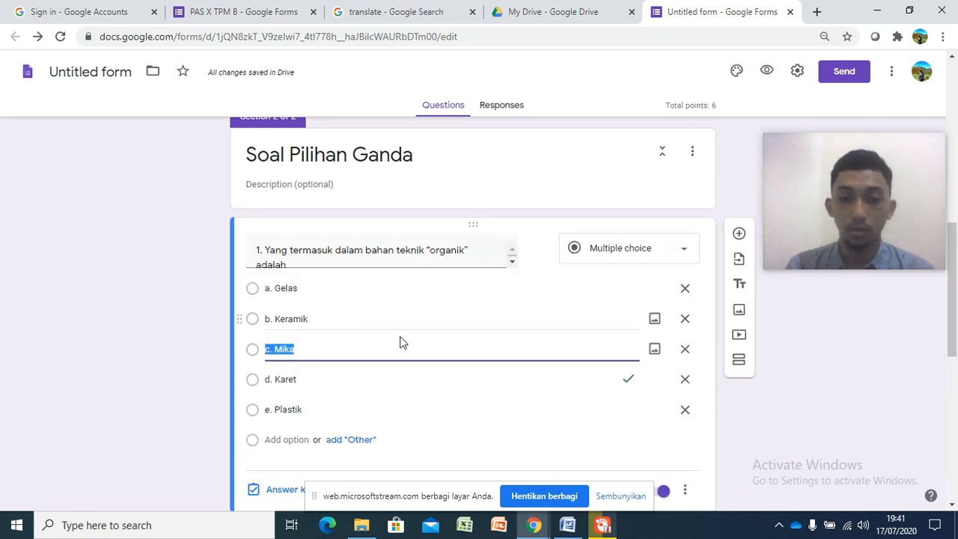
scroll(589, 370, "down", 6)
scroll(632, 344, "up", 4)
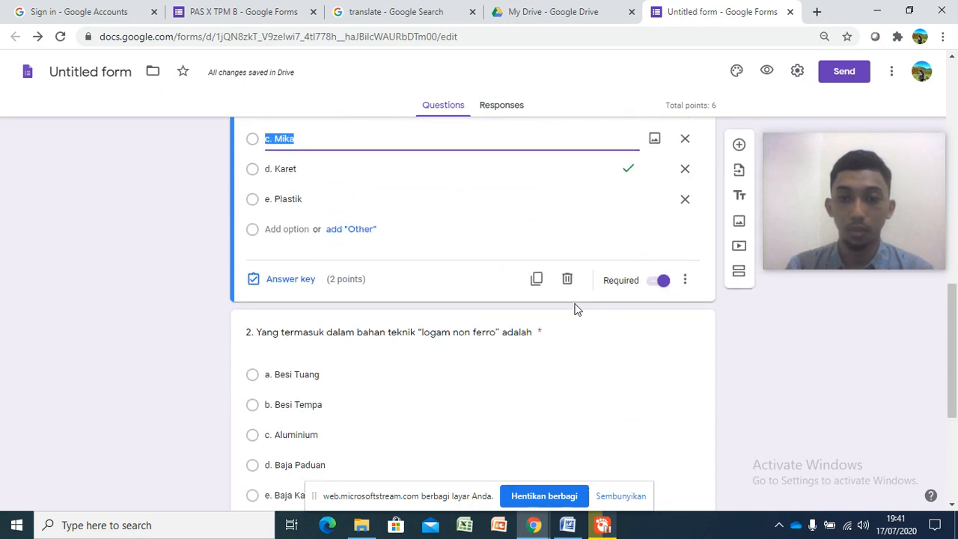
scroll(517, 325, "down", 2)
left_click(463, 346)
scroll(460, 368, "down", 2)
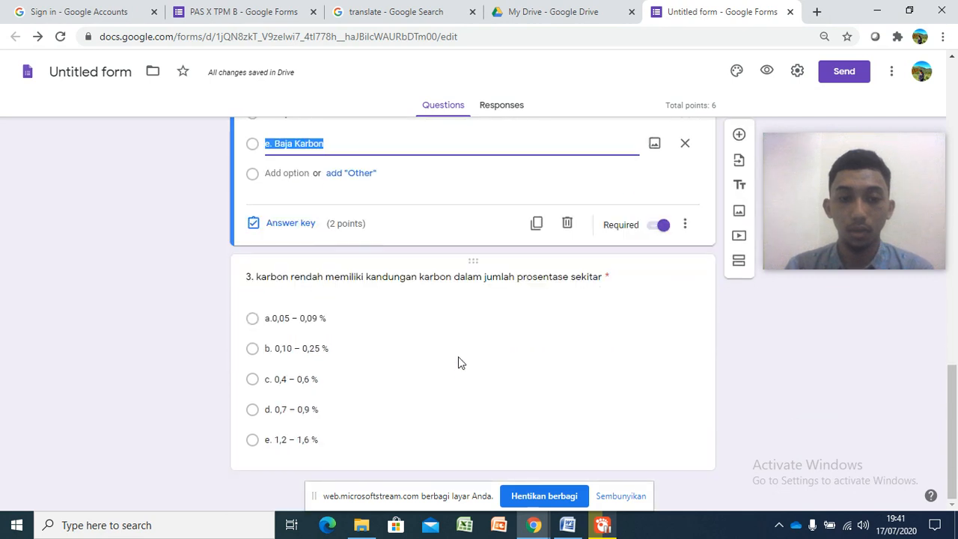
left_click(505, 351)
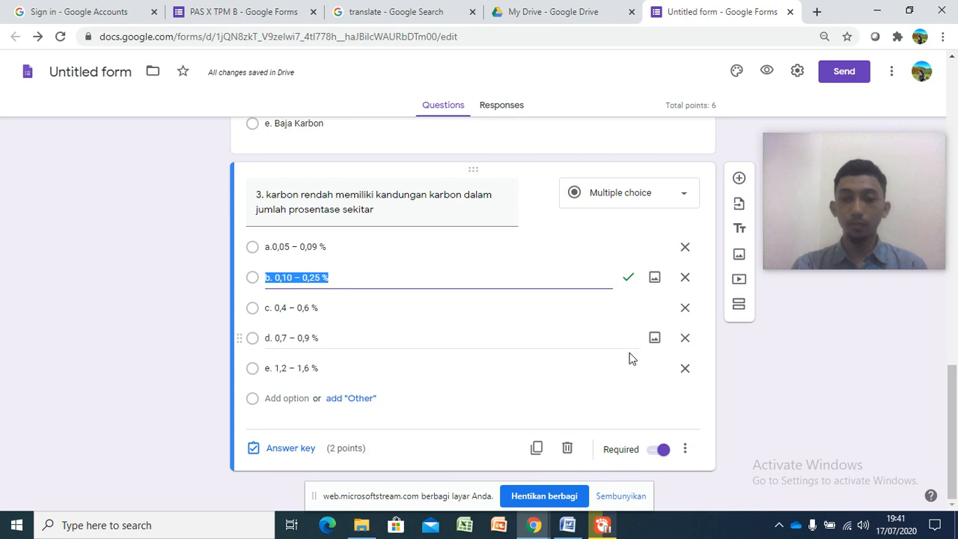
Preview the form as a respondent and look over the first page's instructions and identity fields.
scroll(595, 360, "up", 6)
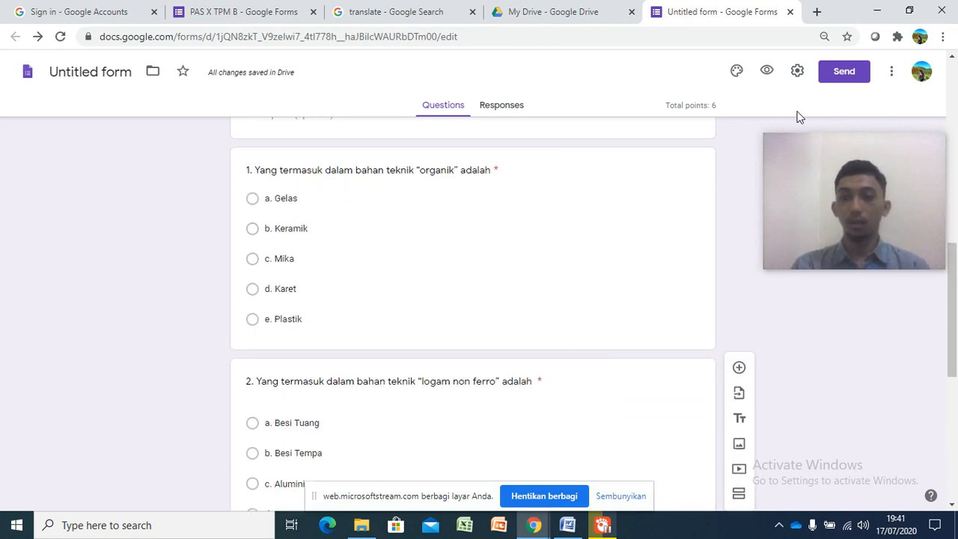
left_click(768, 71)
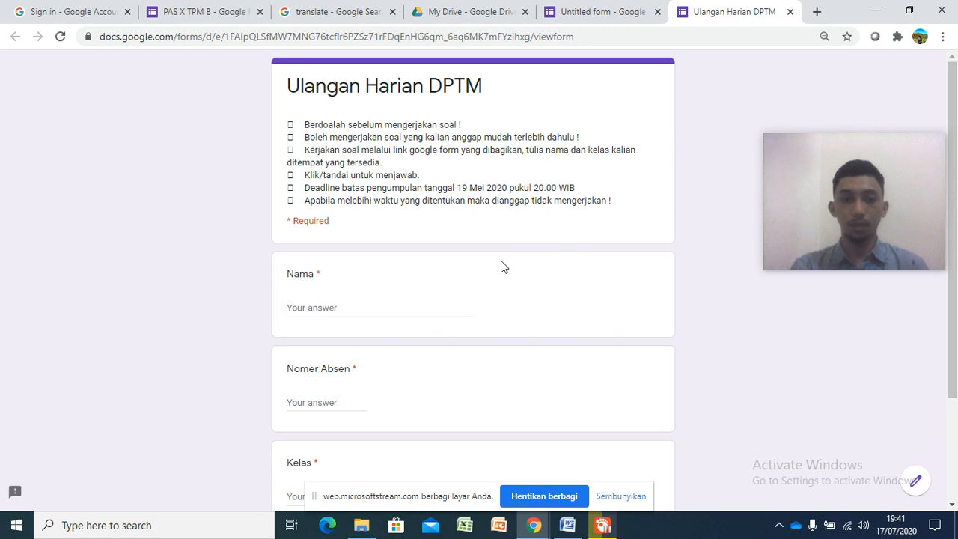
scroll(453, 236, "down", 2)
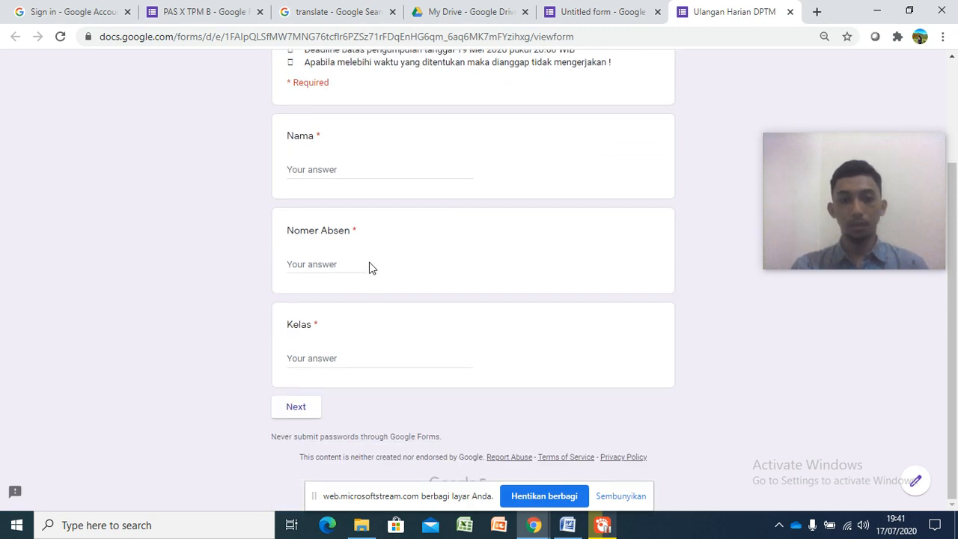
scroll(370, 266, "up", 2)
Fill in the preview's identity page with the student's name, Nomer Absen 1 and Kelas "Mesin".
left_click(316, 306)
type("Aftoni")
left_click(315, 402)
type("1")
scroll(343, 450, "down", 2)
left_click(337, 359)
type("Mesin")
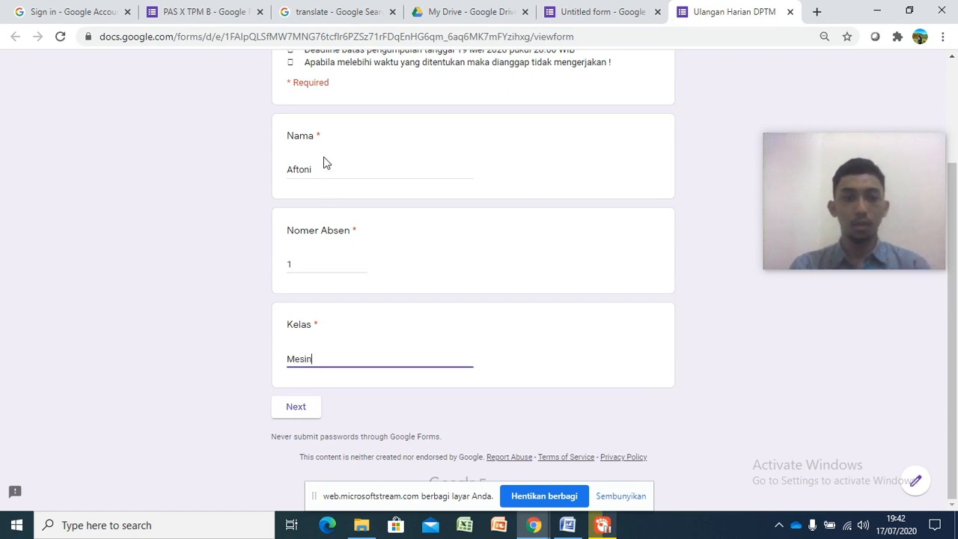
Look over the filled-in identity page and continue to the Soal Pilihan Ganda section of the preview.
scroll(411, 197, "up", 2)
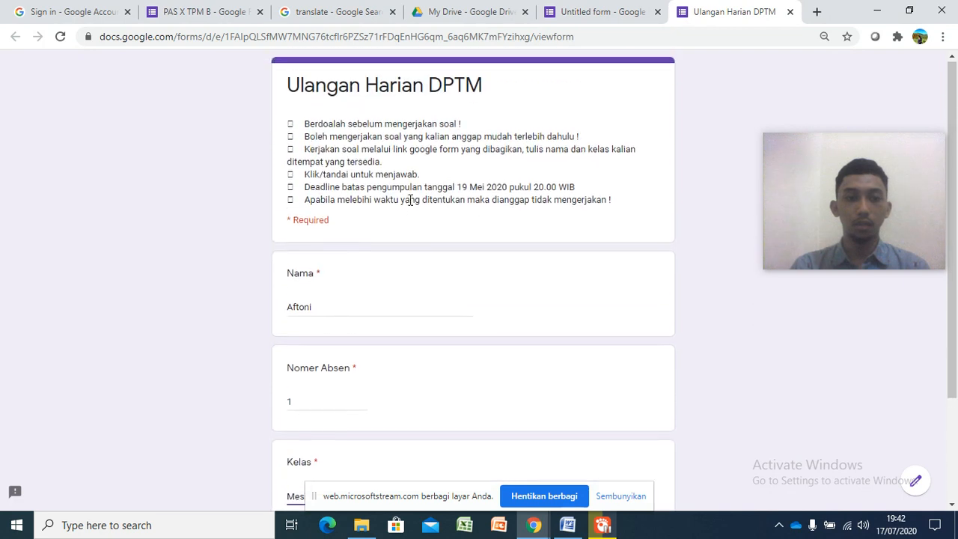
scroll(383, 281, "down", 2)
scroll(359, 337, "down", 1)
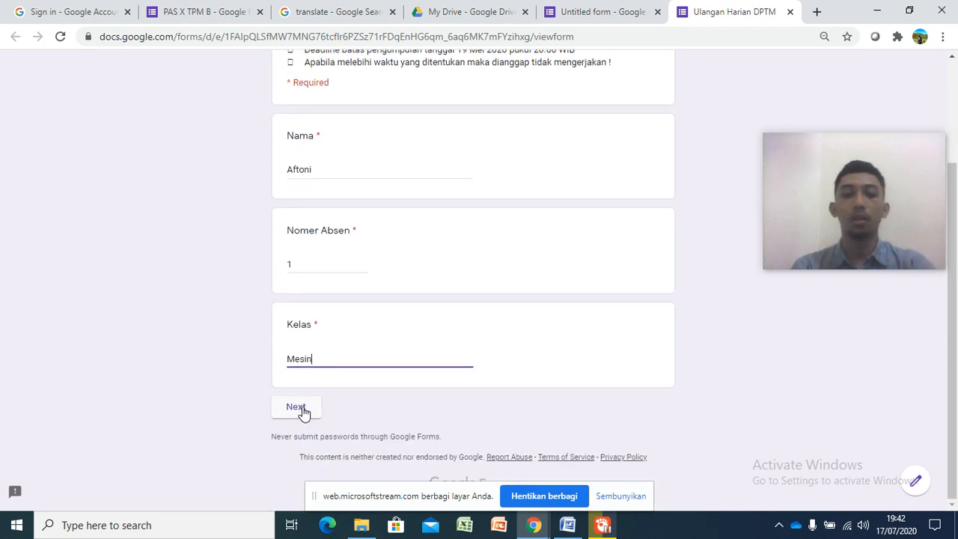
left_click(303, 410)
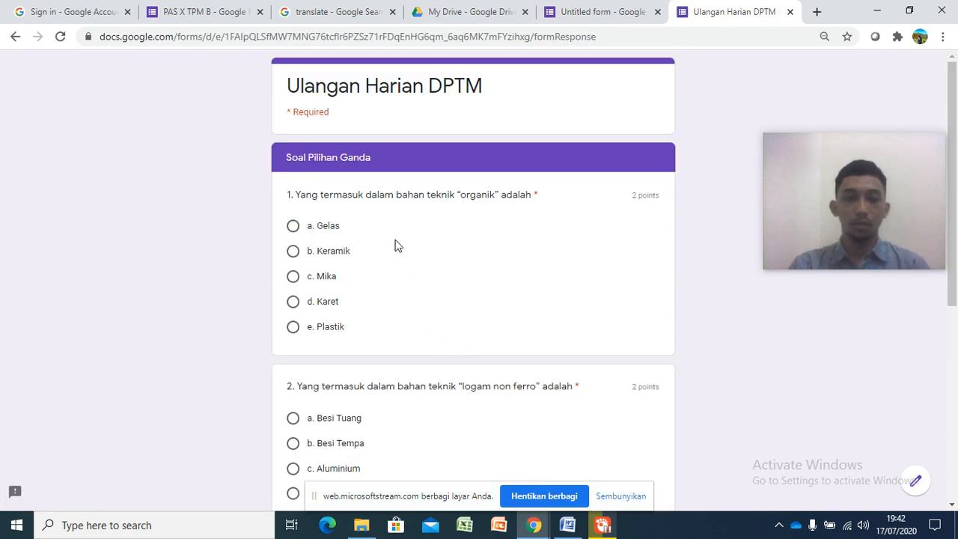
Answer questions 1 to 3 with "c. Mika", "d. Baja Paduan" and "b. 0,10 – 0,25 %", and submit the quiz.
left_click(333, 281)
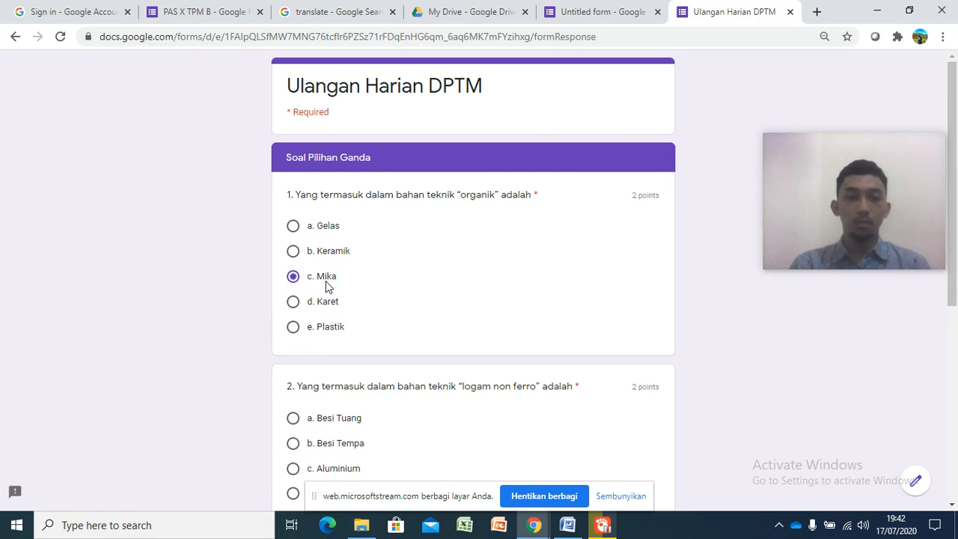
scroll(330, 285, "down", 1)
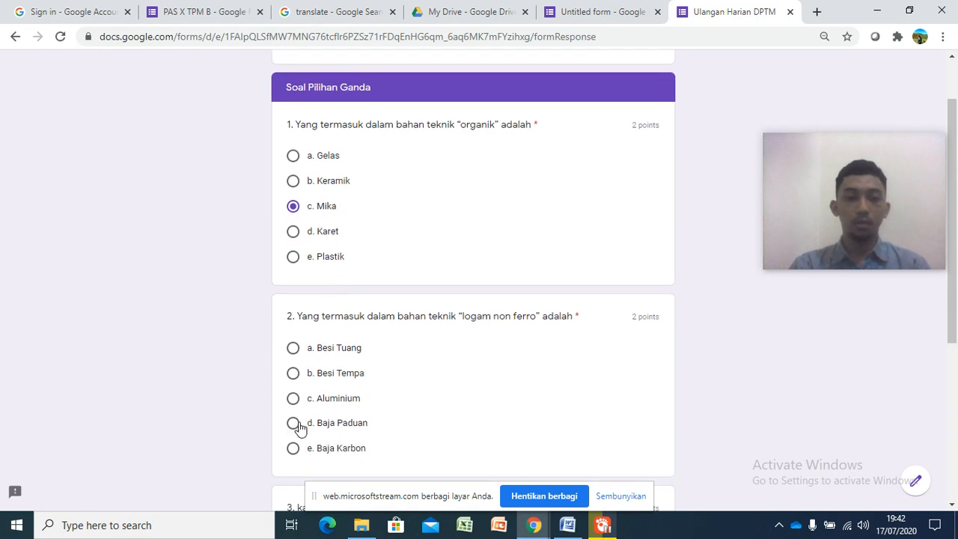
left_click(294, 423)
scroll(430, 285, "down", 3)
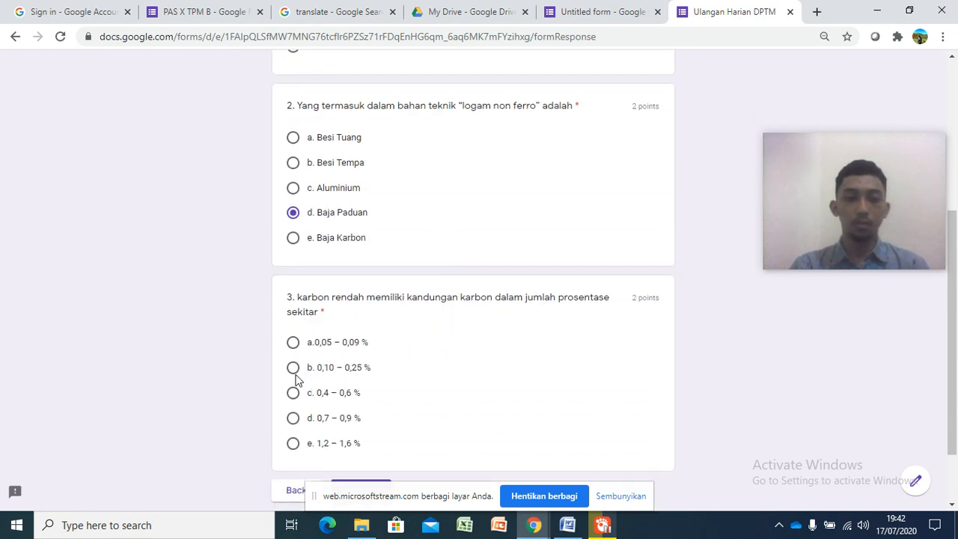
left_click(293, 368)
scroll(559, 261, "down", 1)
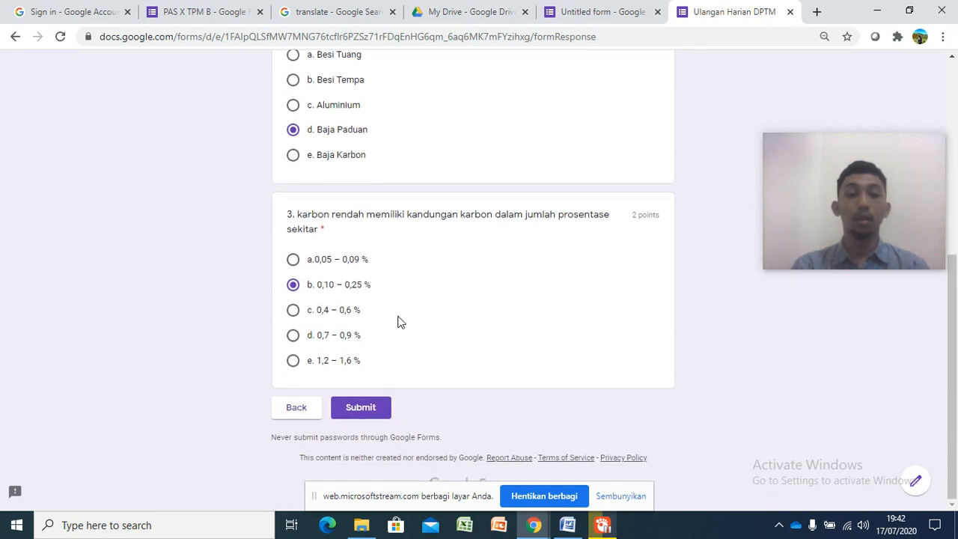
scroll(412, 280, "up", 3)
scroll(391, 158, "down", 3)
left_click(377, 409)
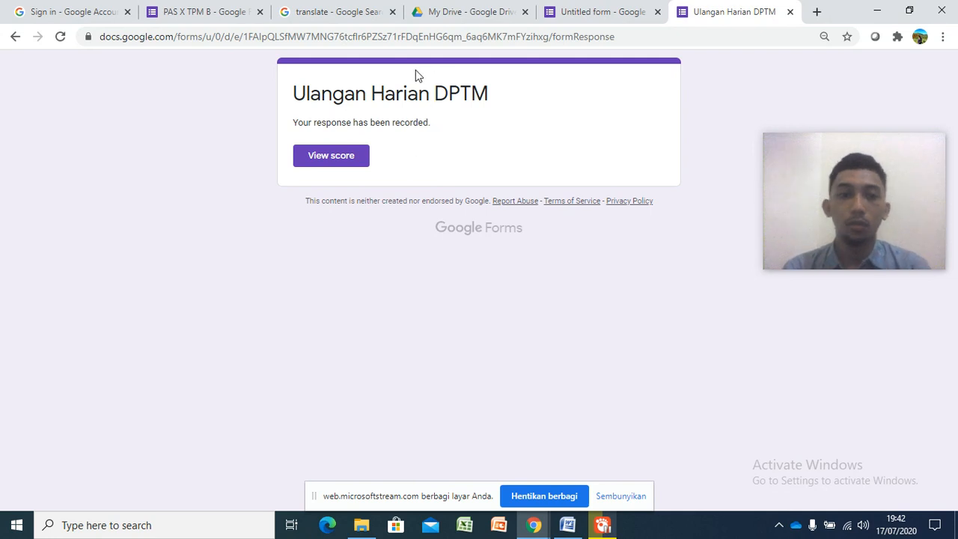
View the score of the submitted quiz and examine the total points and the marking of questions 1 to 3.
left_click(351, 157)
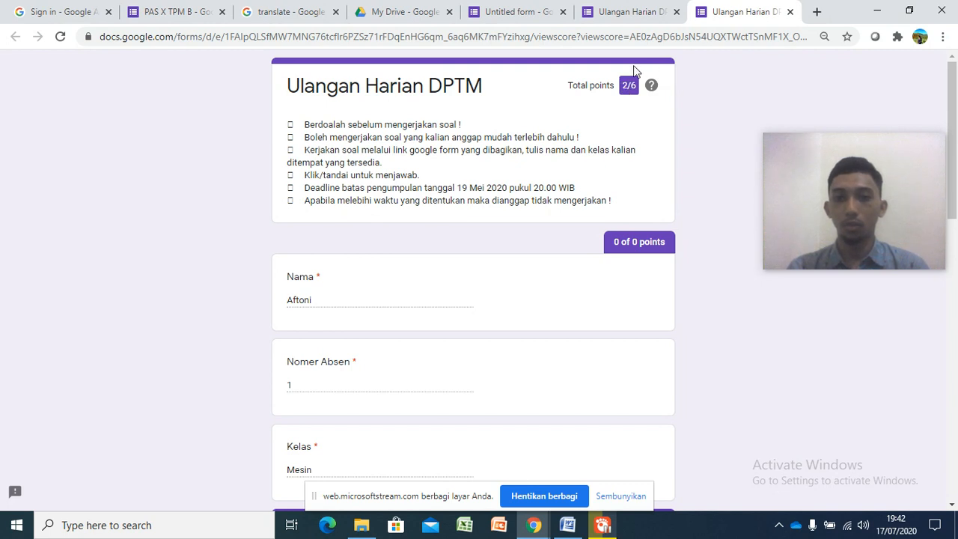
scroll(615, 101, "down", 5)
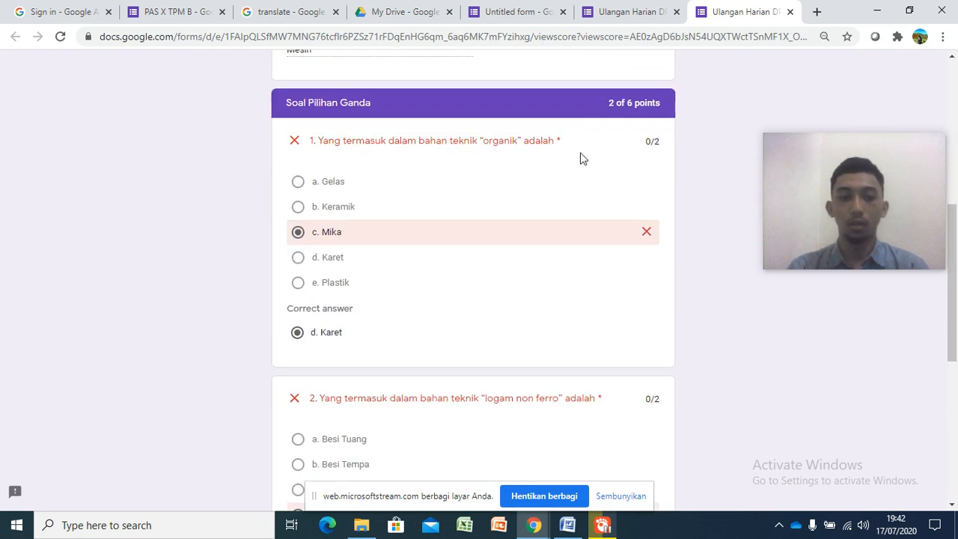
scroll(389, 238, "down", 3)
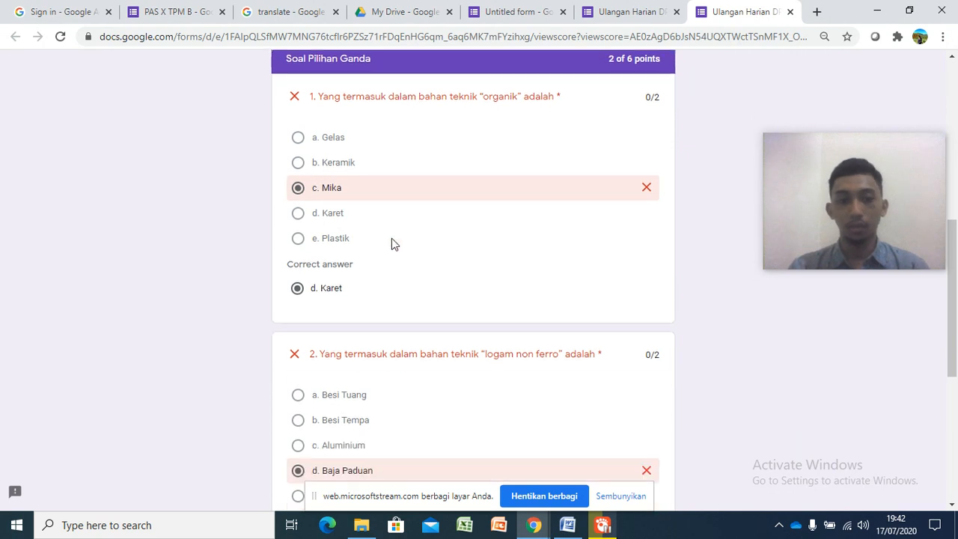
scroll(389, 238, "up", 1)
scroll(390, 238, "down", 3)
scroll(393, 241, "up", 2)
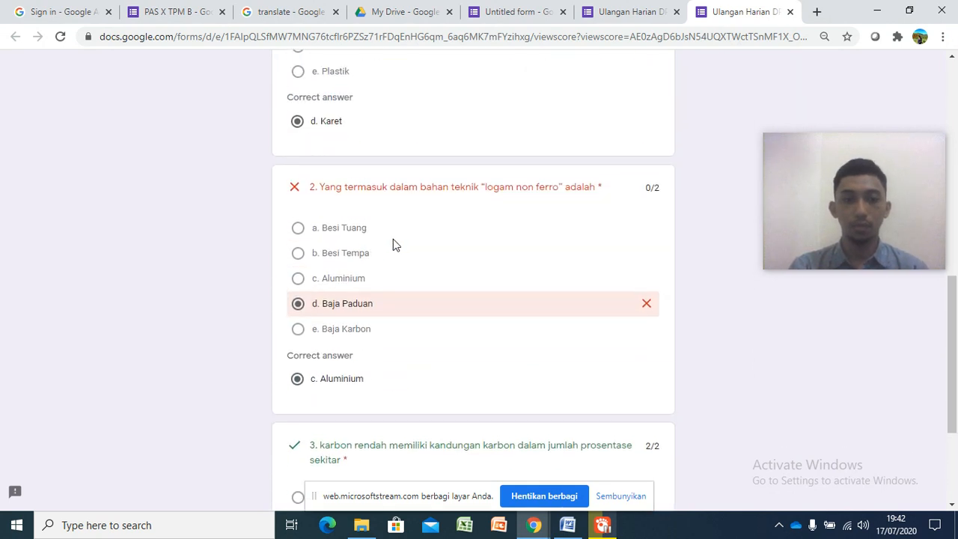
scroll(390, 238, "up", 2)
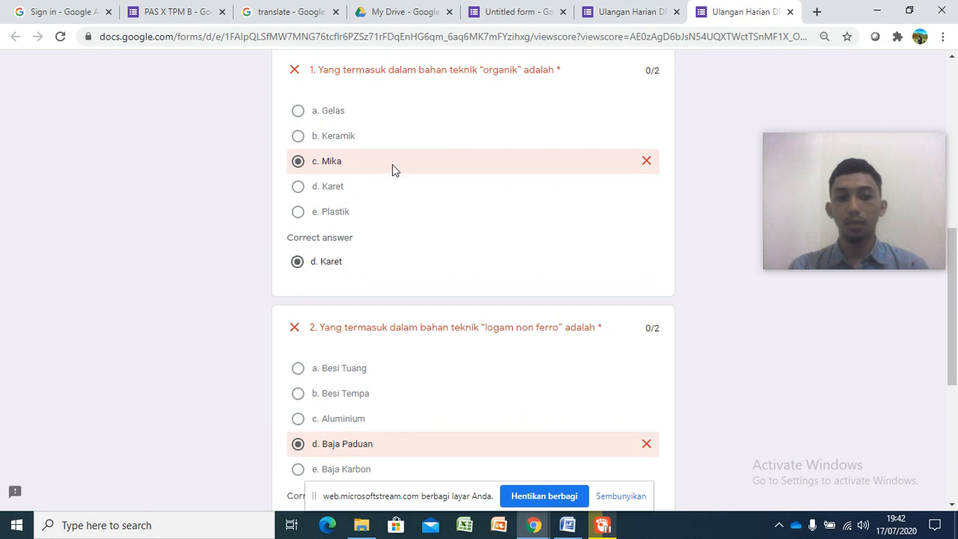
scroll(484, 289, "down", 3)
scroll(404, 285, "down", 1)
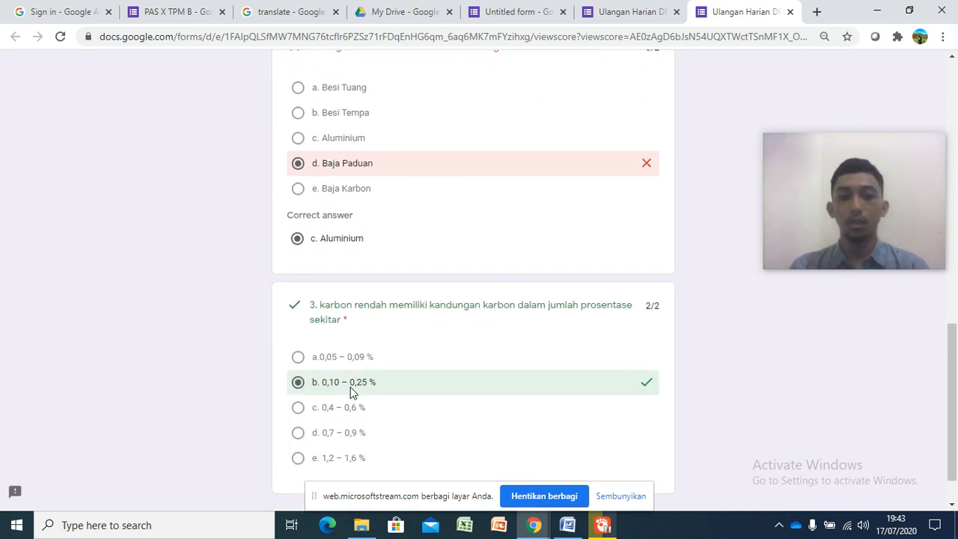
scroll(352, 392, "down", 1)
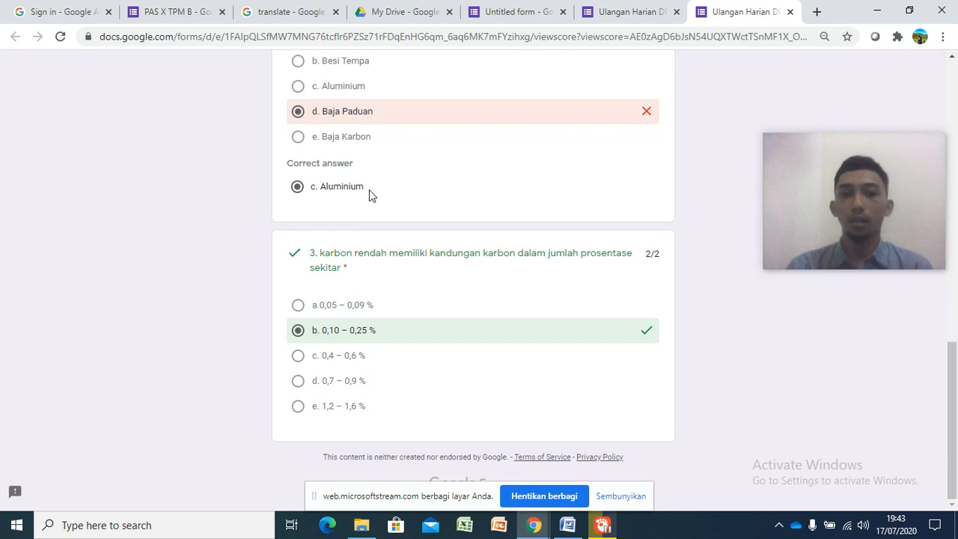
scroll(520, 173, "up", 3)
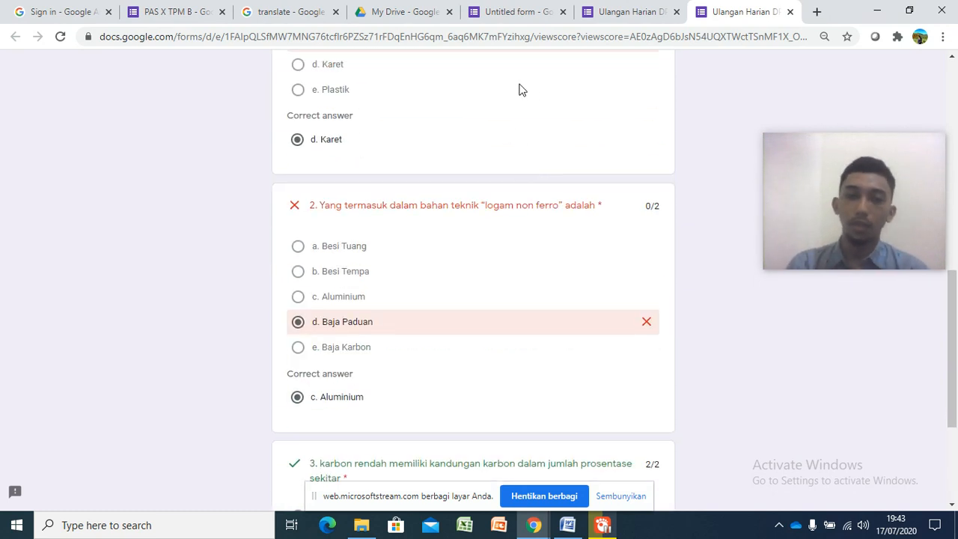
scroll(519, 89, "up", 3)
scroll(625, 64, "up", 3)
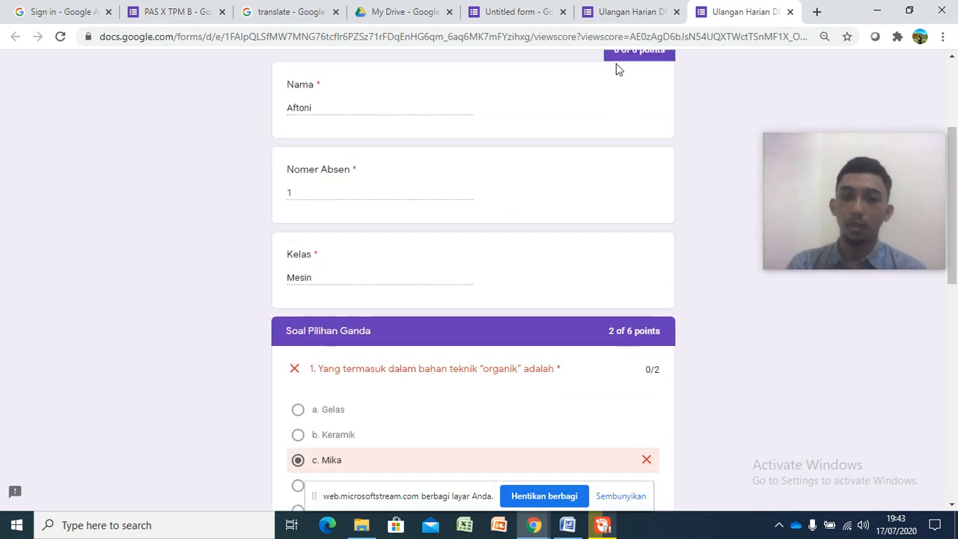
scroll(618, 68, "up", 3)
Return to the form editor's responses and open them in a linked Google Sheets spreadsheet to inspect the recorded row.
left_click(629, 14)
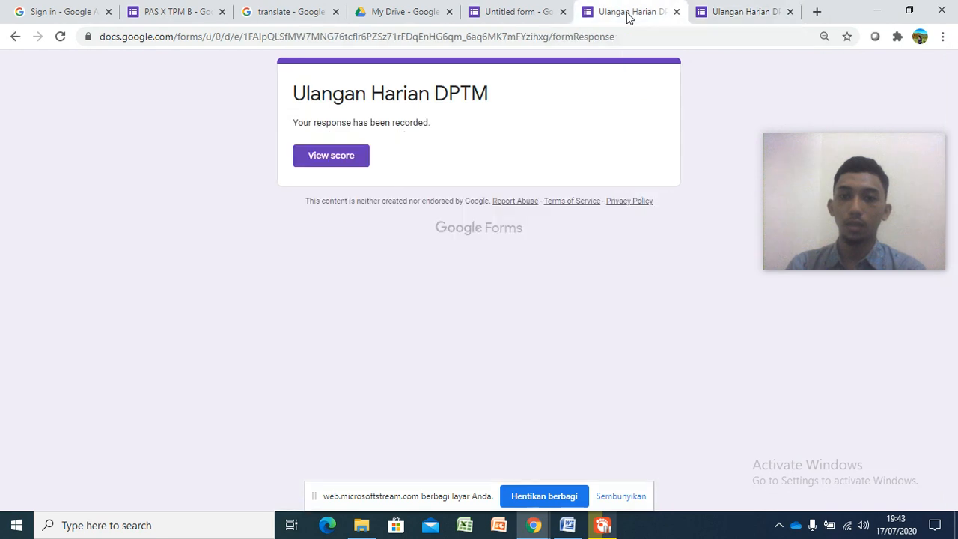
left_click(544, 15)
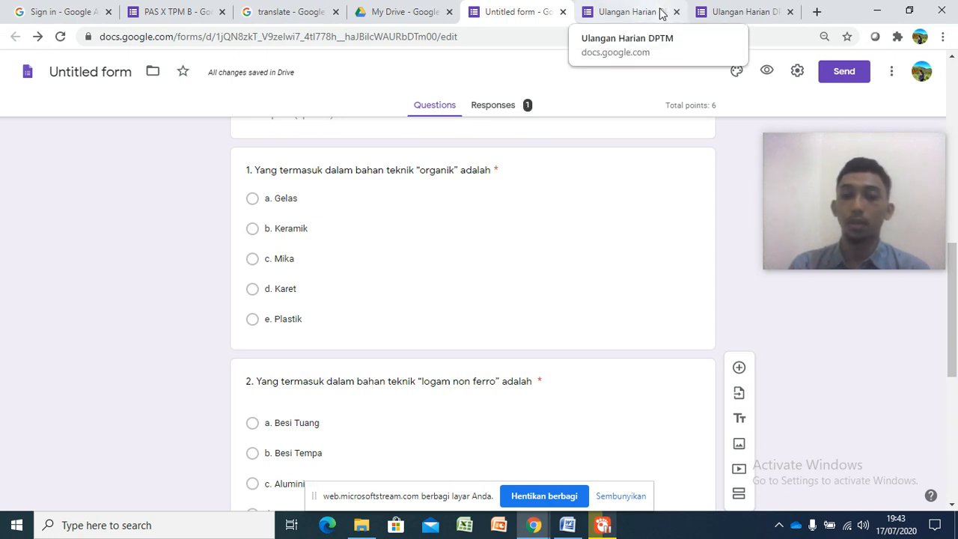
left_click(517, 106)
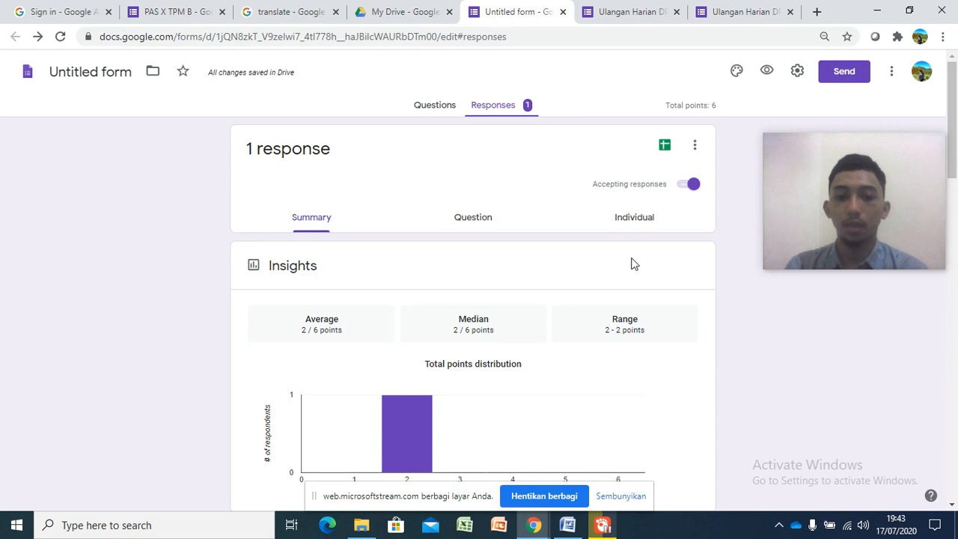
left_click(665, 150)
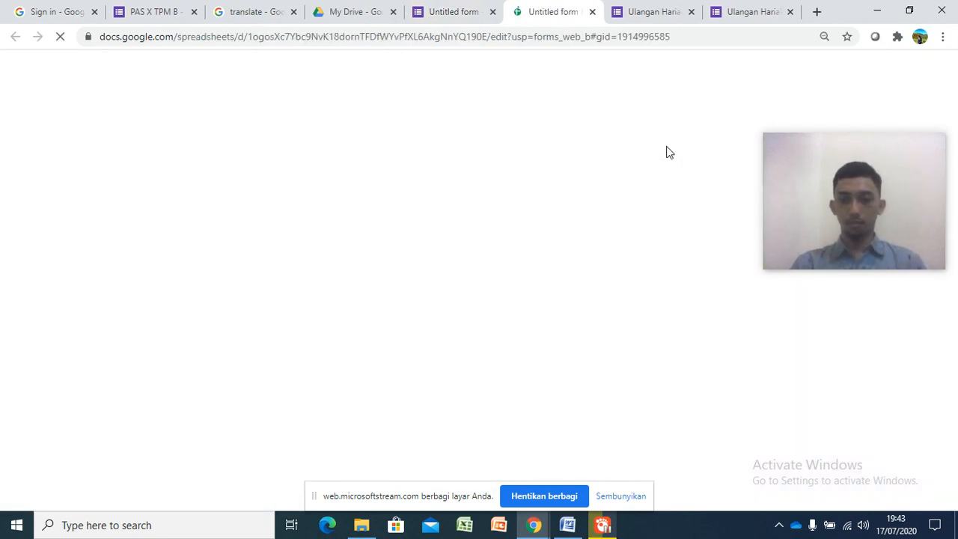
left_click_drag(848, 154, 844, 218)
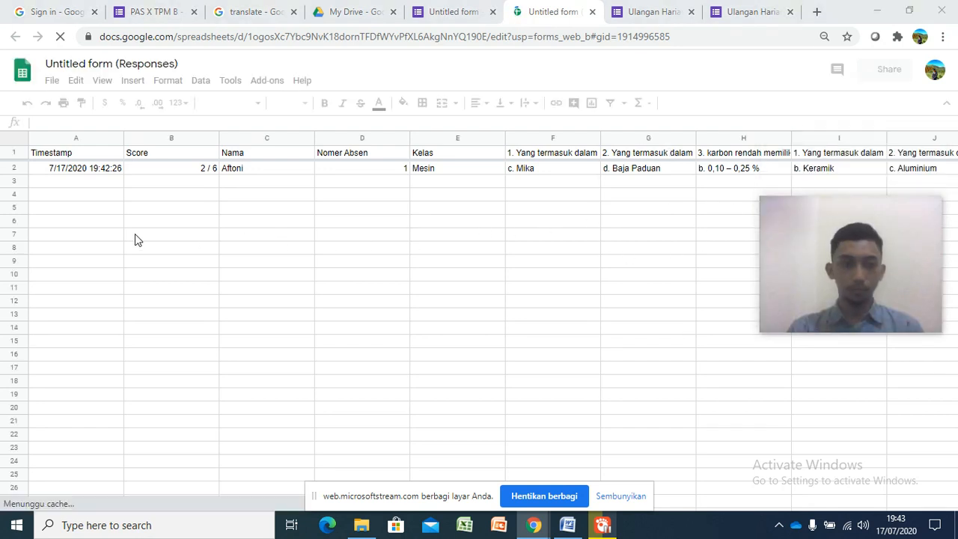
left_click(91, 174)
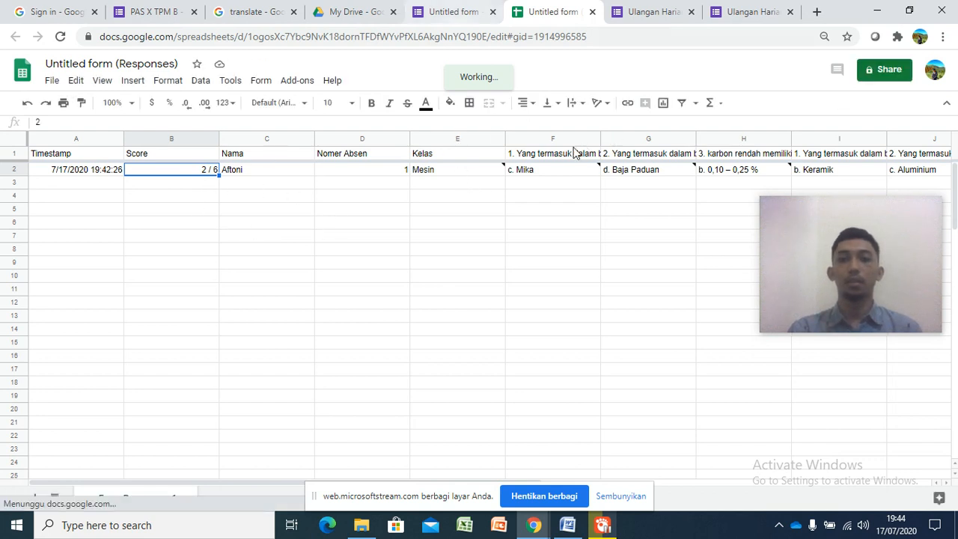
Go back to the form's response summary and examine the insights, points distribution and frequently missed questions.
left_click(452, 12)
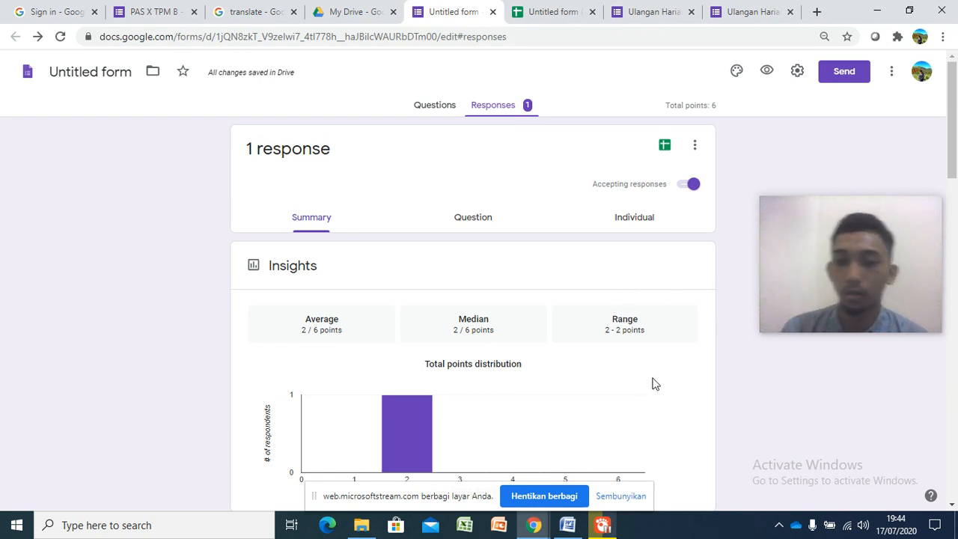
scroll(644, 385, "down", 4)
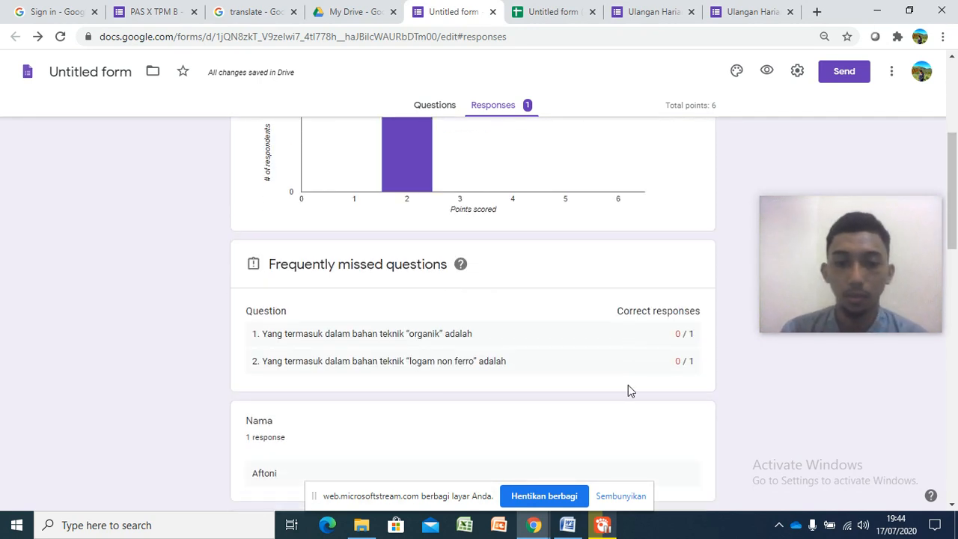
scroll(628, 388, "down", 2)
scroll(631, 389, "up", 2)
scroll(685, 367, "up", 3)
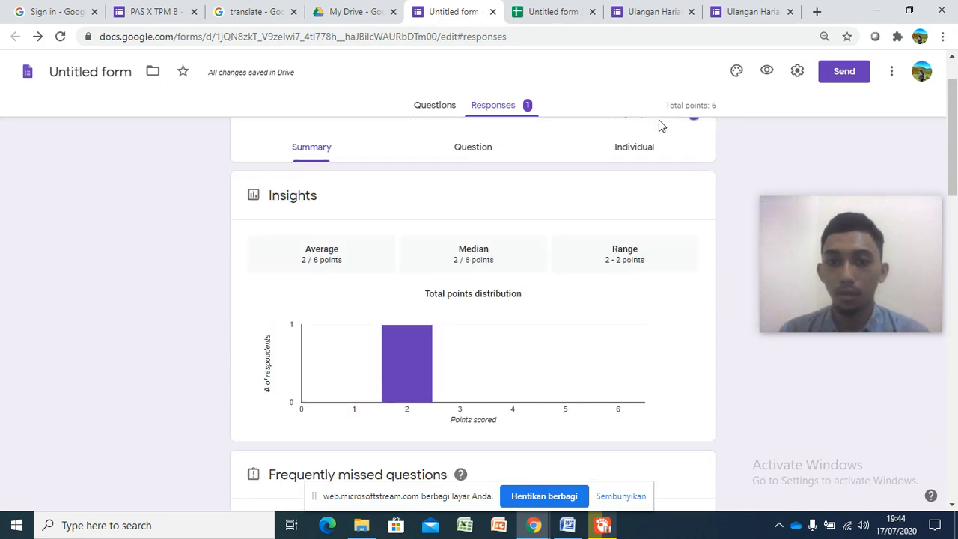
Stop the form from accepting responses and turn accepting responses back on.
scroll(661, 127, "up", 1)
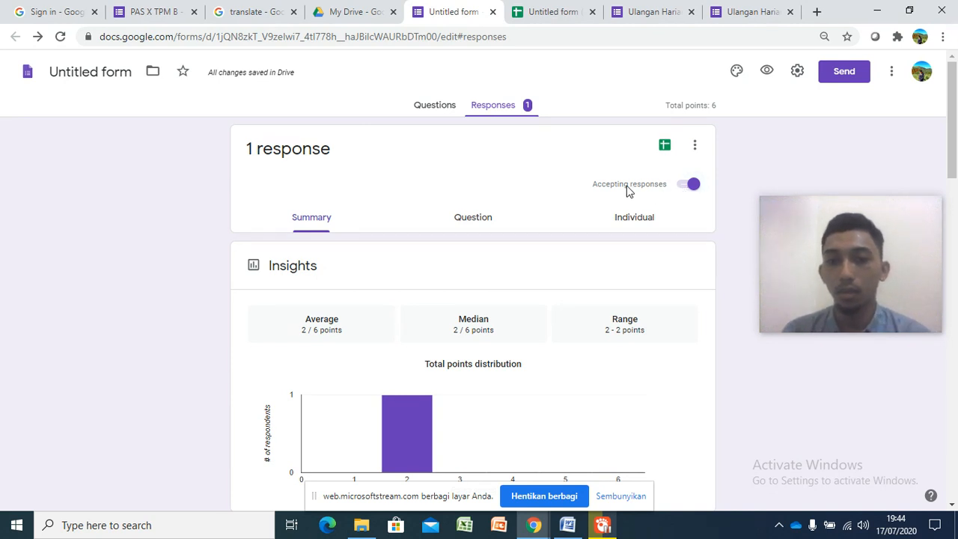
left_click(684, 187)
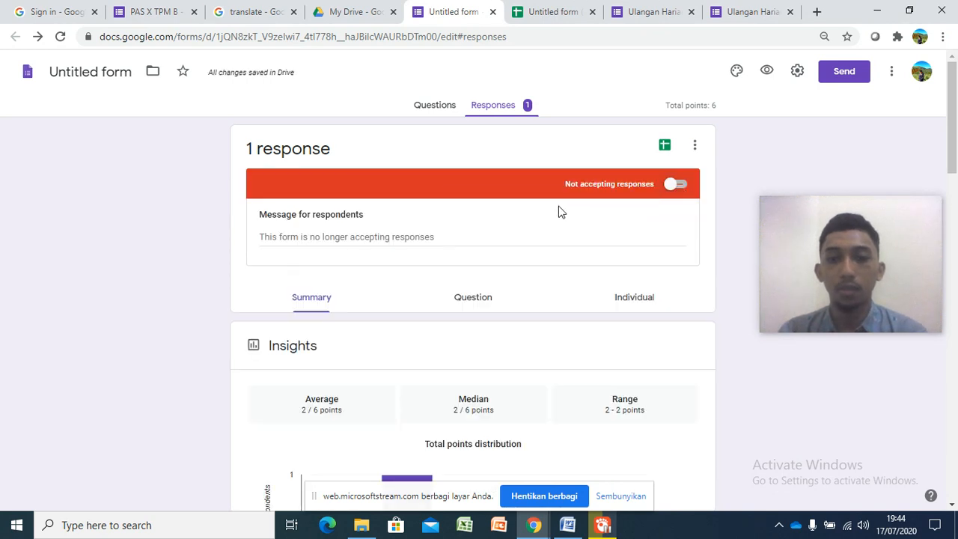
left_click(684, 189)
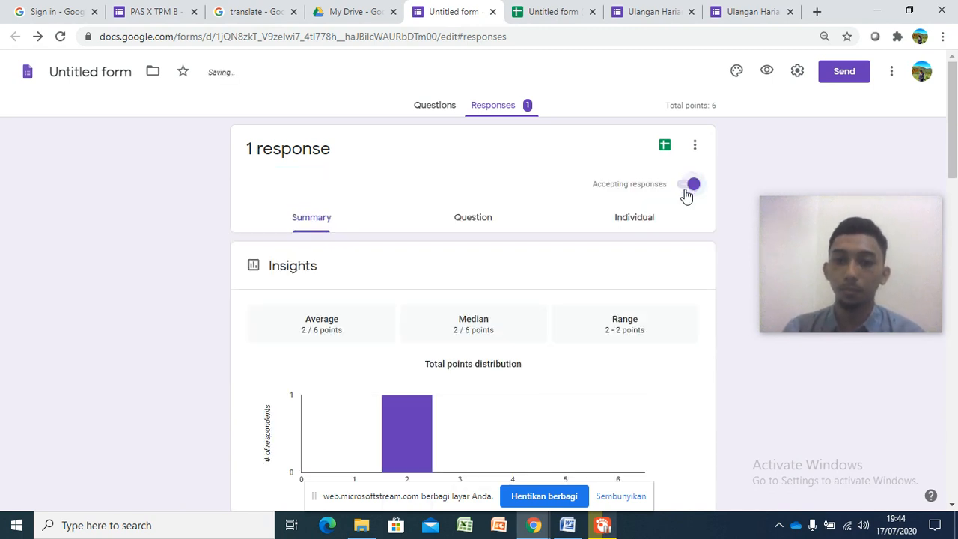
Generate a shortened sharing link for the form and copy it to the clipboard.
left_click(841, 75)
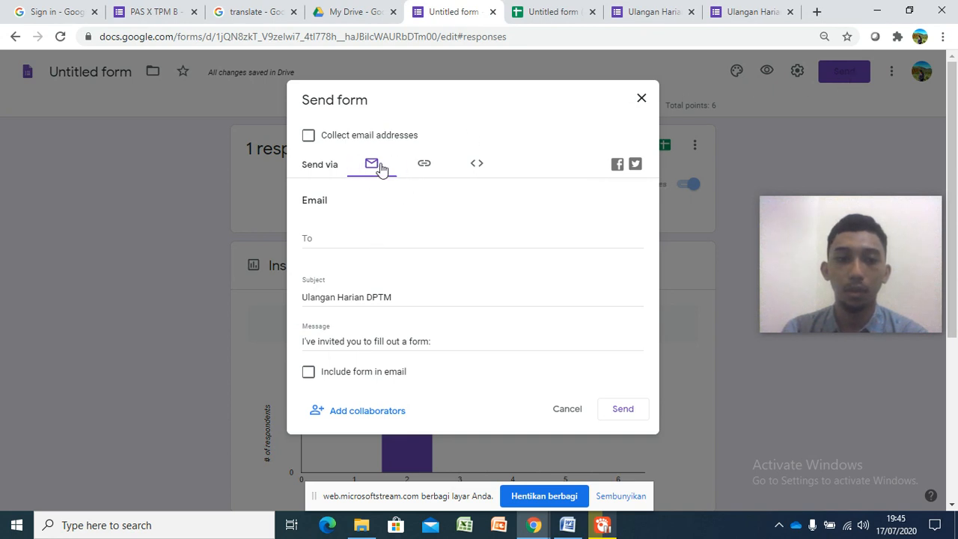
left_click(424, 166)
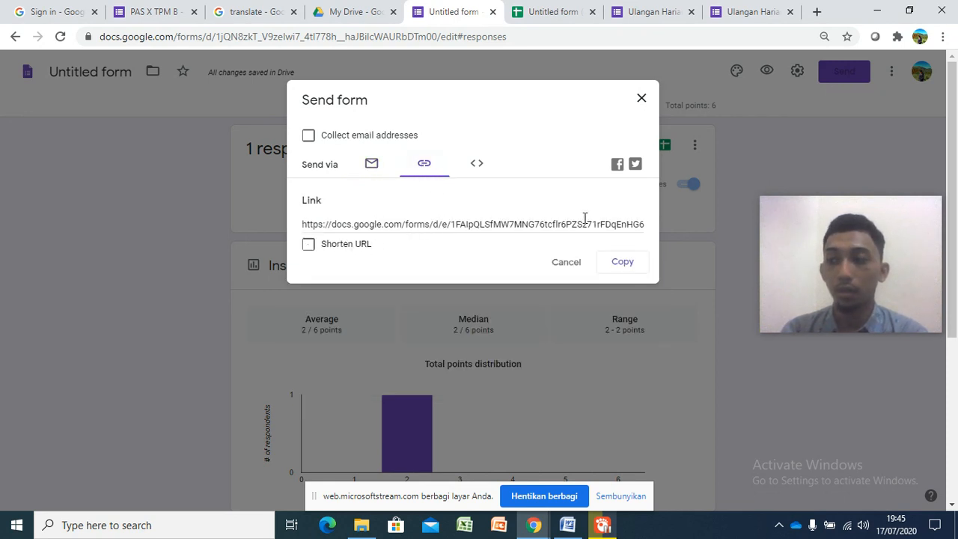
left_click(308, 245)
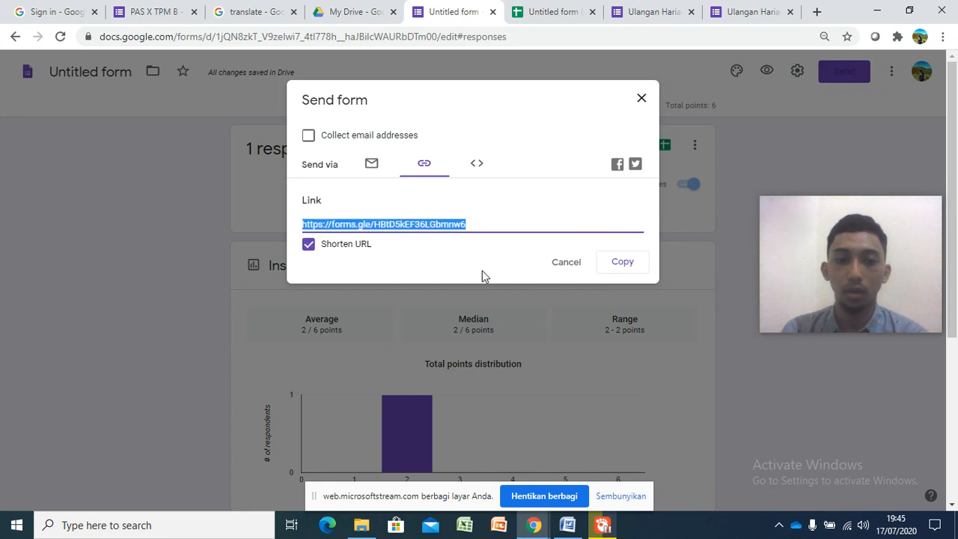
left_click(624, 263)
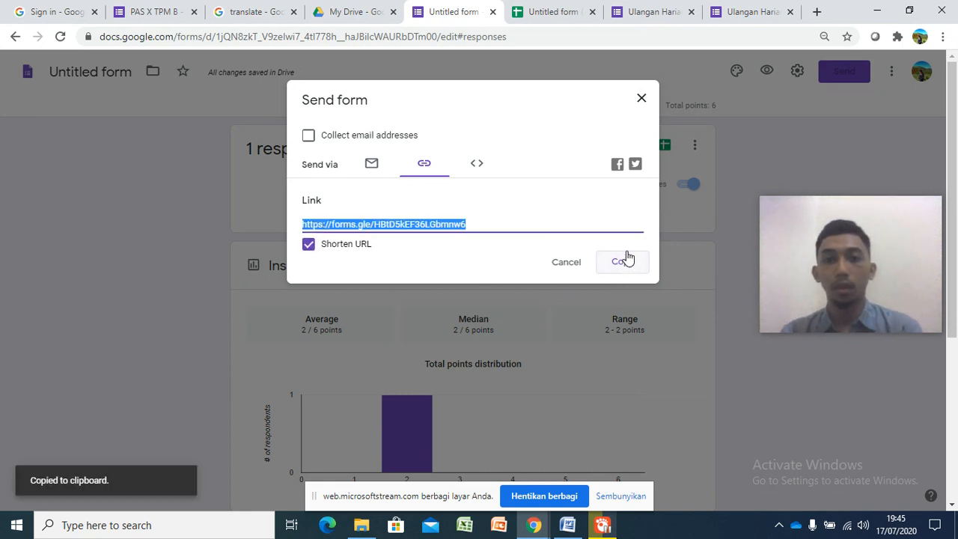
Open the copied short form link in a new browser tab to test it.
left_click(825, 15)
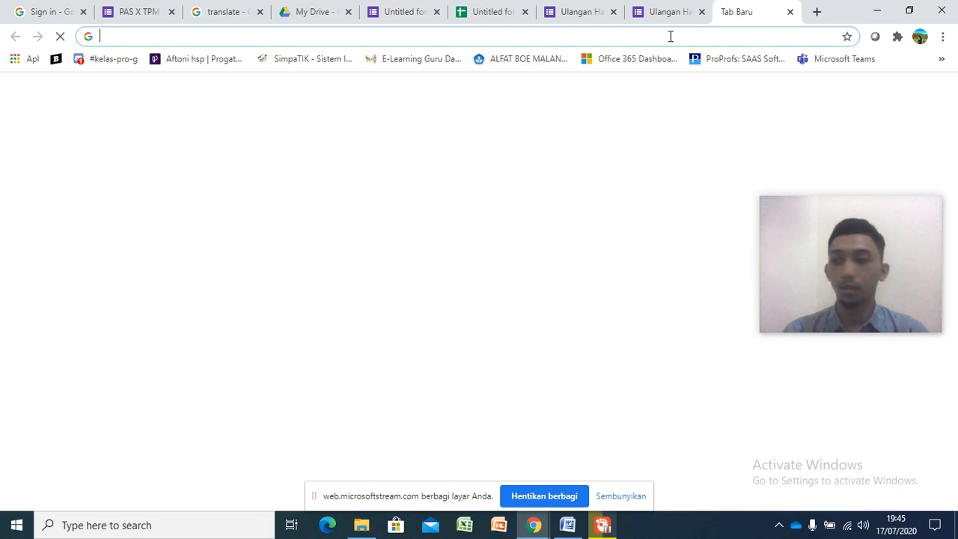
key("ctrl+v")
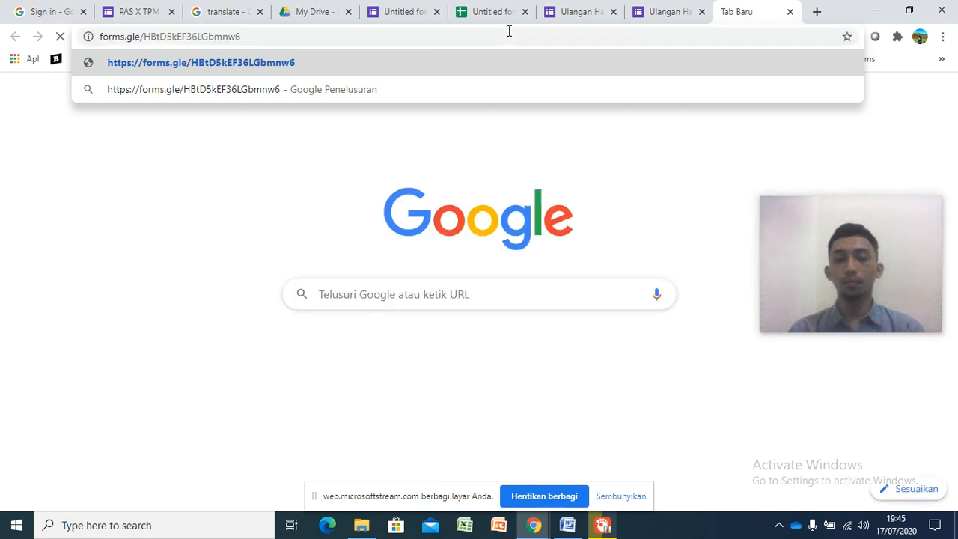
key("Return")
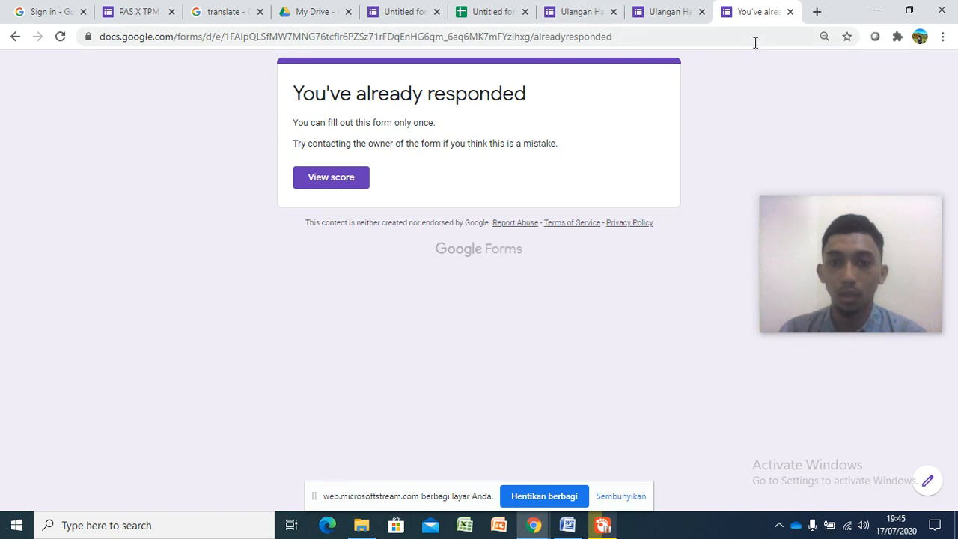
Look back over the submitted quiz's score page and its response confirmation page.
left_click(680, 11)
left_click(569, 11)
left_click(650, 11)
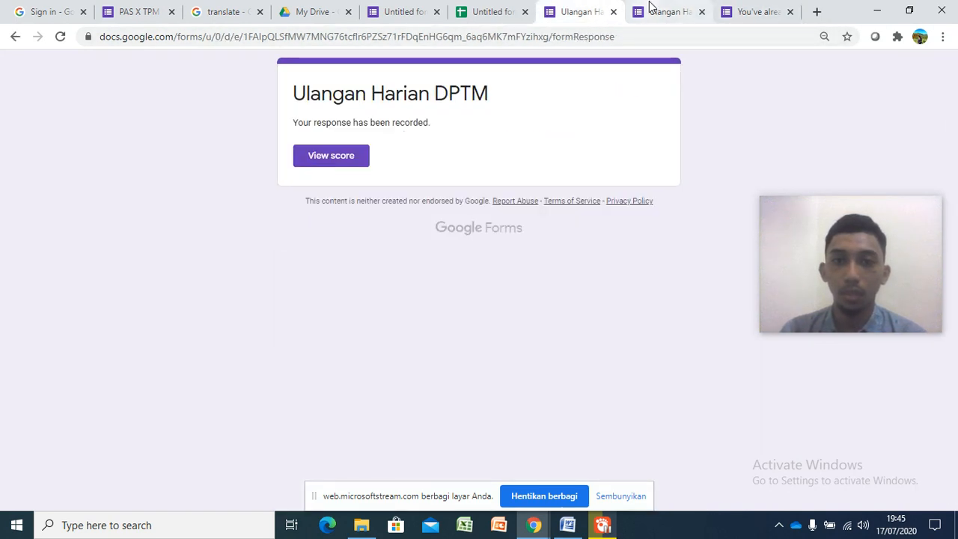
scroll(635, 159, "down", 3)
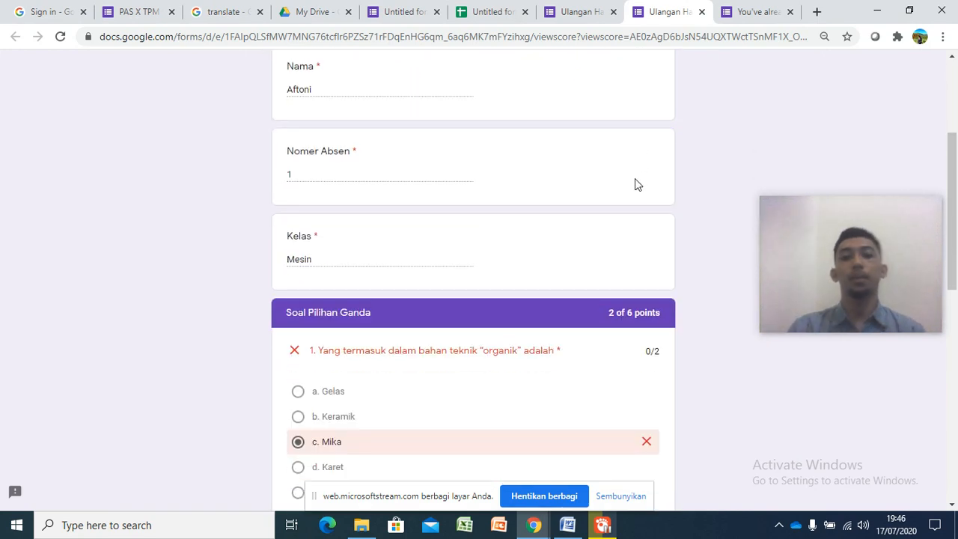
scroll(608, 157, "up", 3)
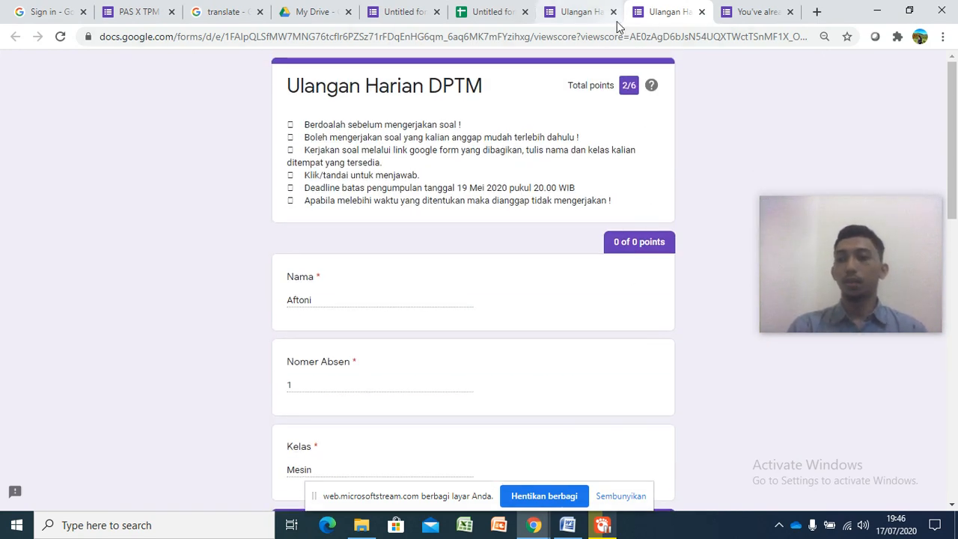
left_click(583, 9)
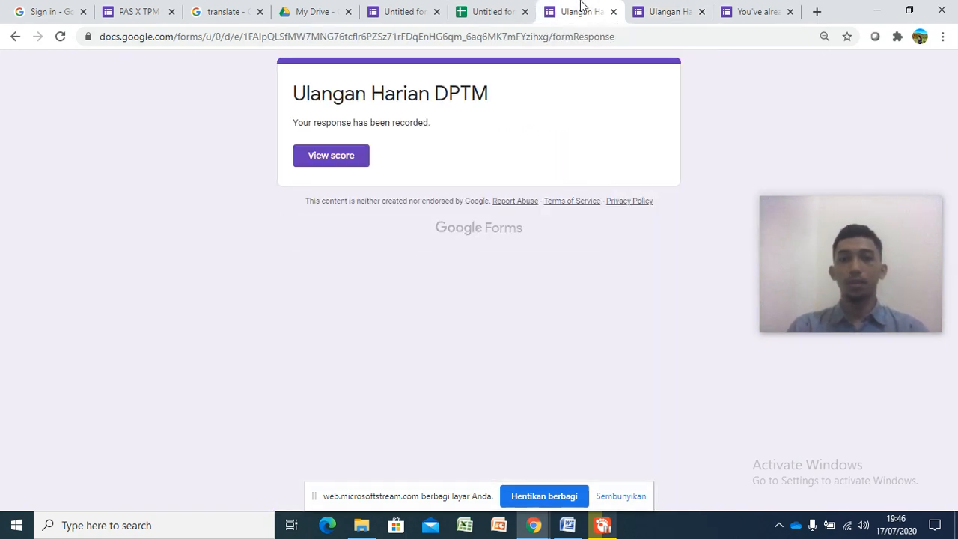
Return to the form editor, closing the Send form dialog and showing the form's questions.
left_click(497, 11)
left_click(398, 8)
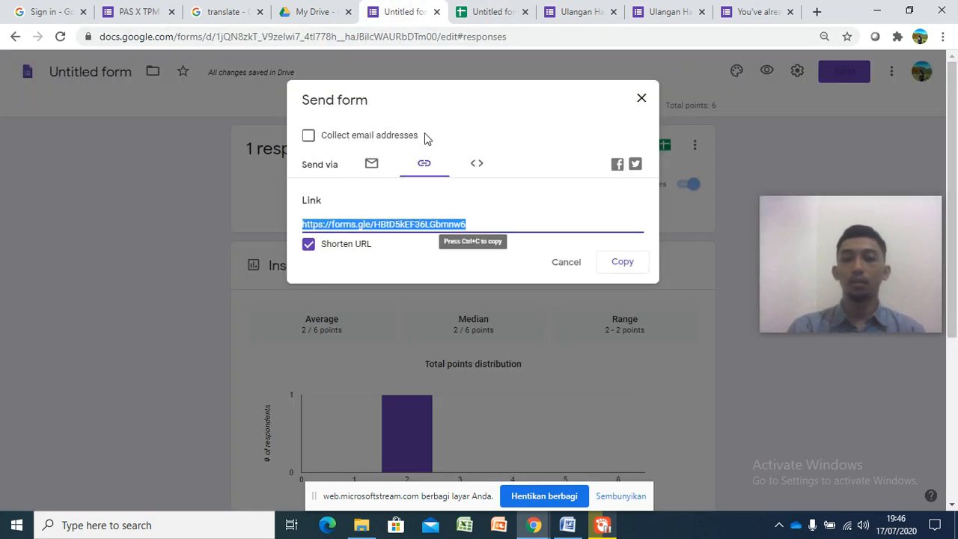
left_click(640, 99)
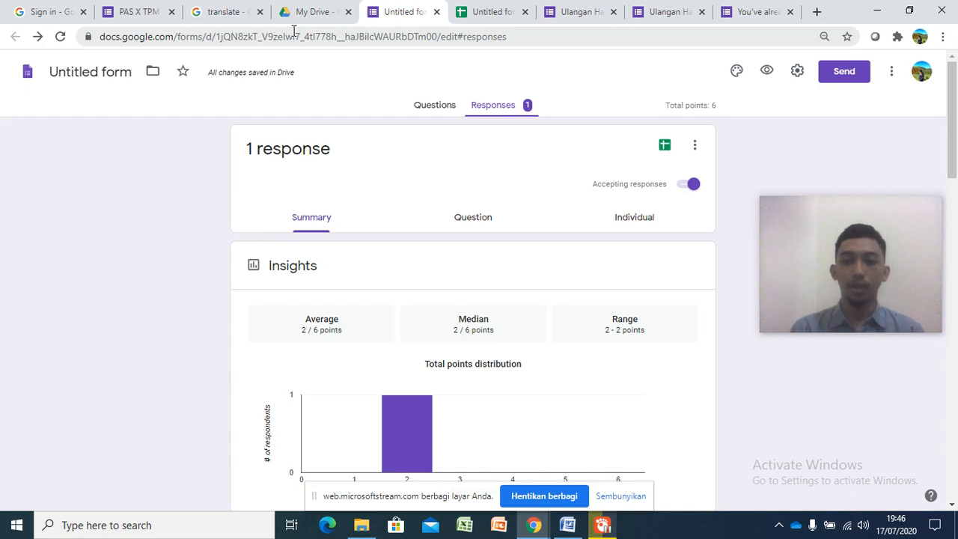
left_click(426, 109)
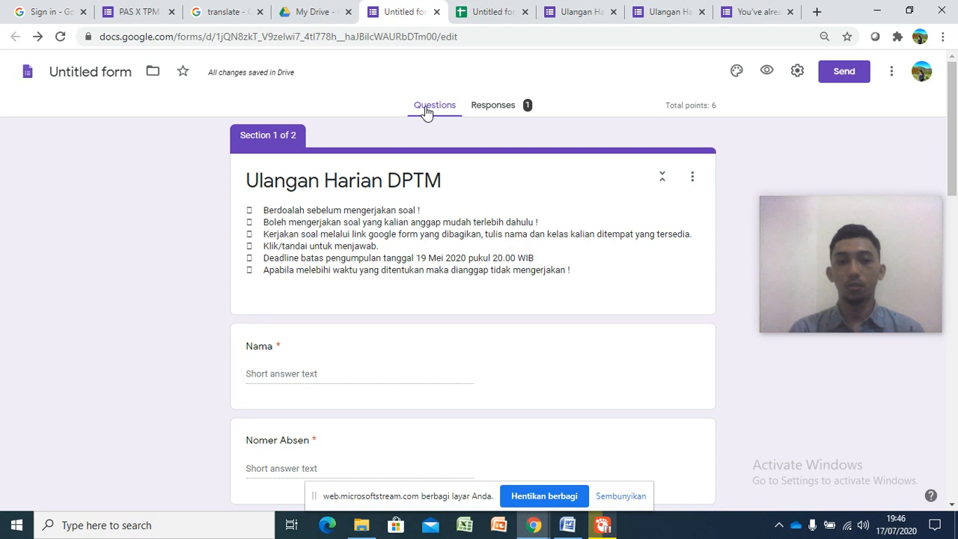